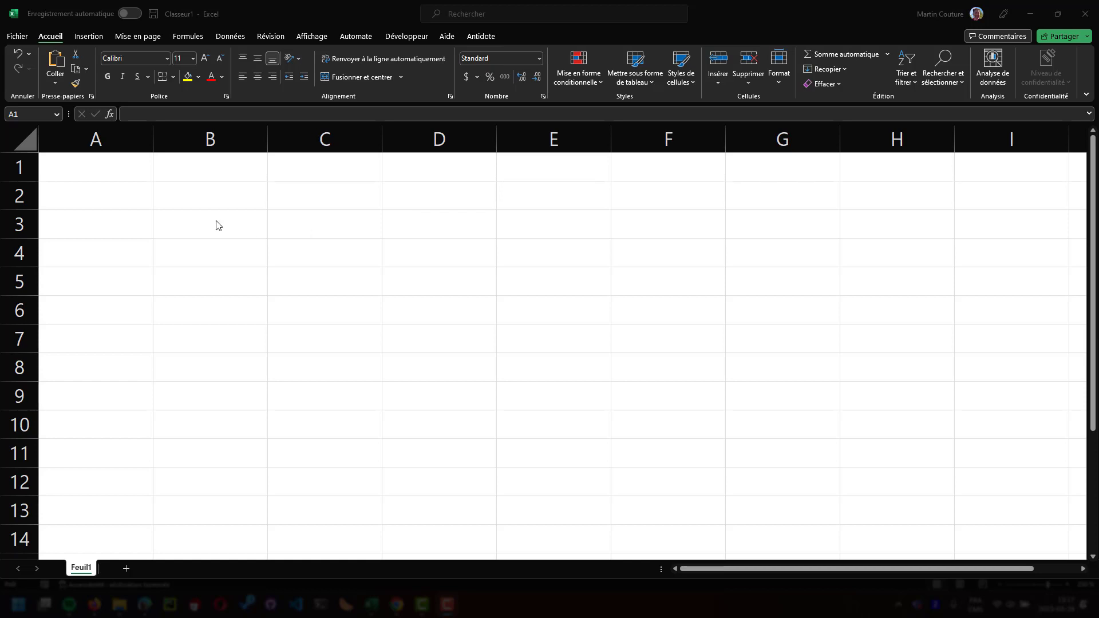
pyautogui.click(95, 168)
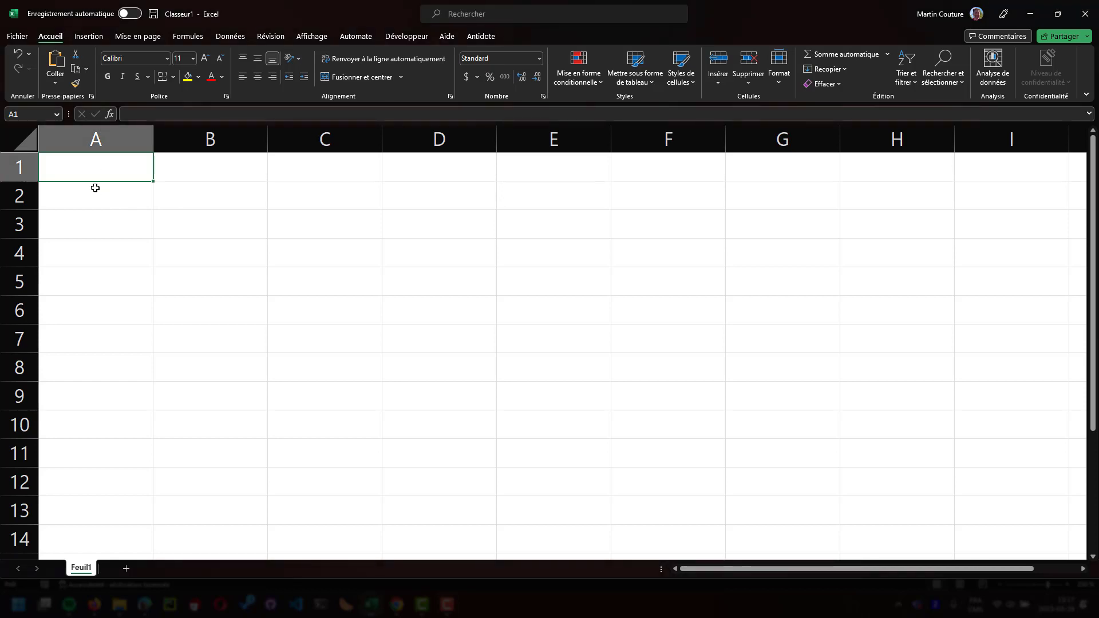
pyautogui.click(94, 191)
pyautogui.click(206, 172)
pyautogui.click(206, 204)
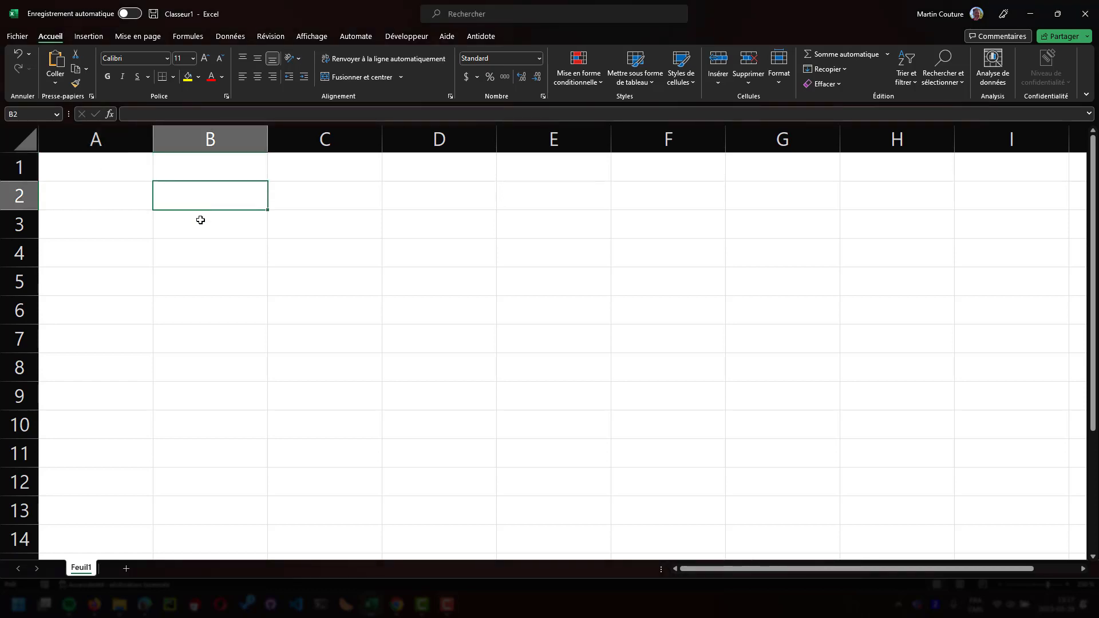
pyautogui.click(198, 236)
pyautogui.click(95, 208)
pyautogui.click(87, 165)
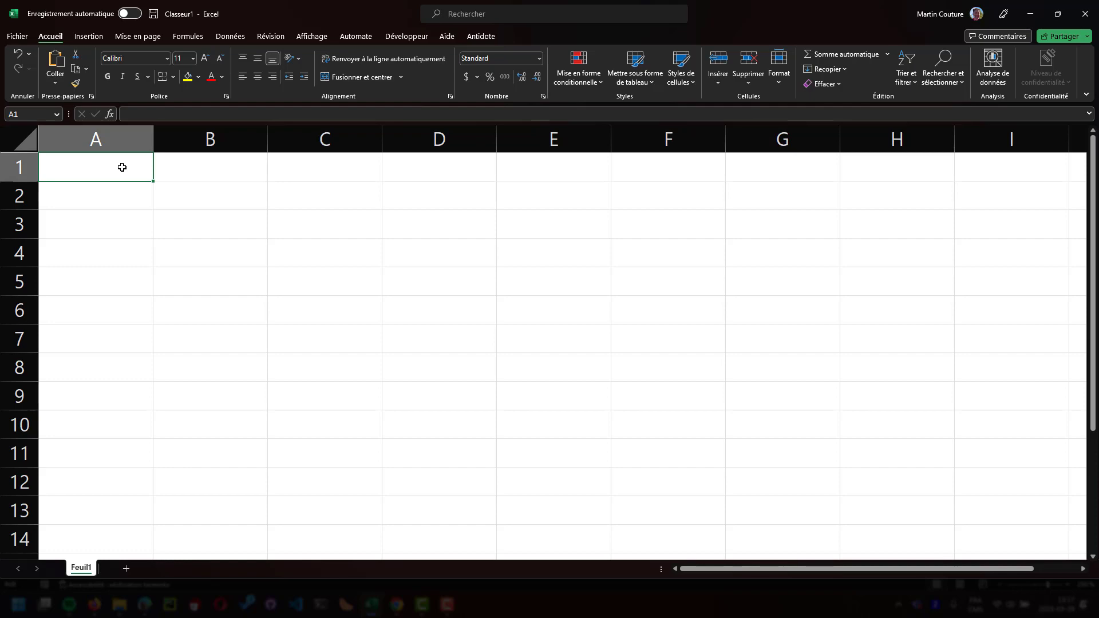
pyautogui.scroll(-5, 122, 167)
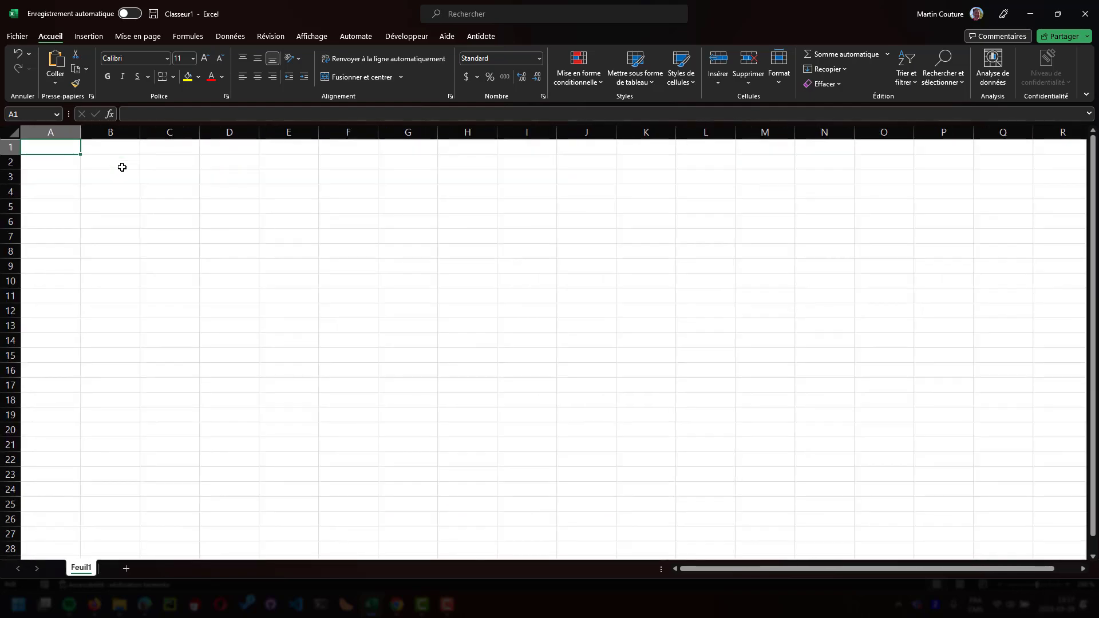
pyautogui.scroll(4, 122, 167)
pyautogui.scroll(-1, 122, 167)
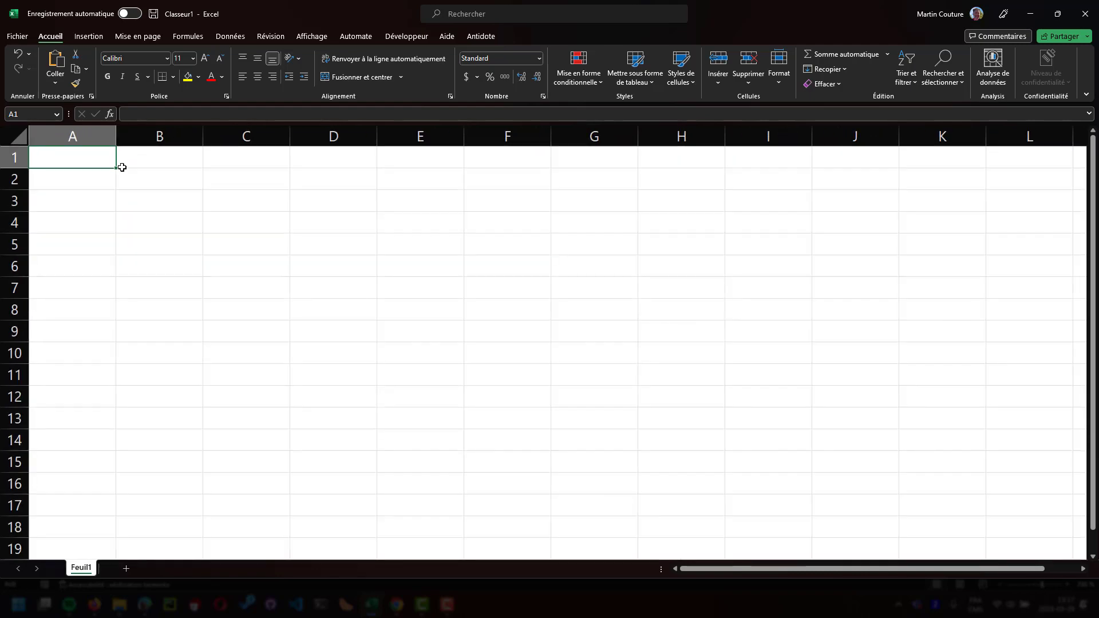
pyautogui.scroll(-2, 122, 167)
pyautogui.scroll(3, 122, 168)
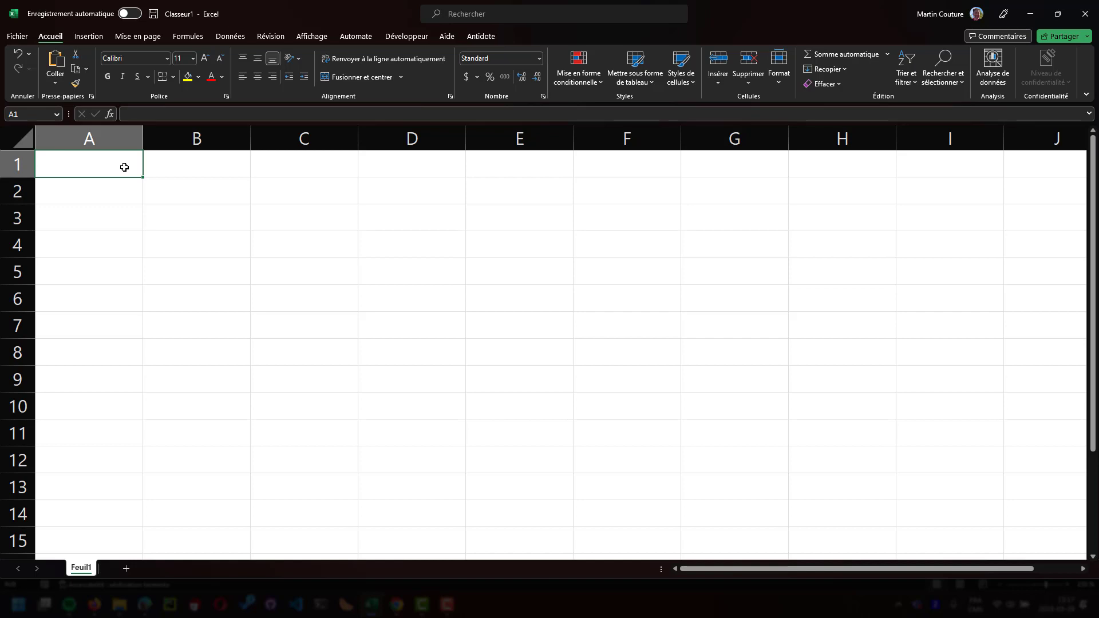
pyautogui.click(852, 55)
pyautogui.click(889, 55)
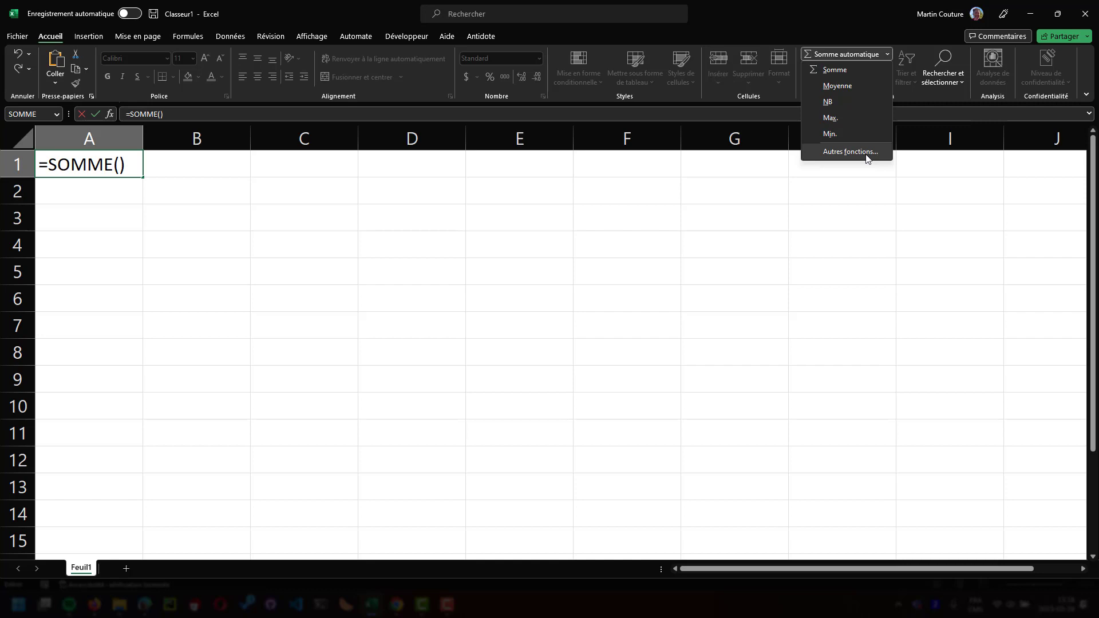
pyautogui.click(94, 223)
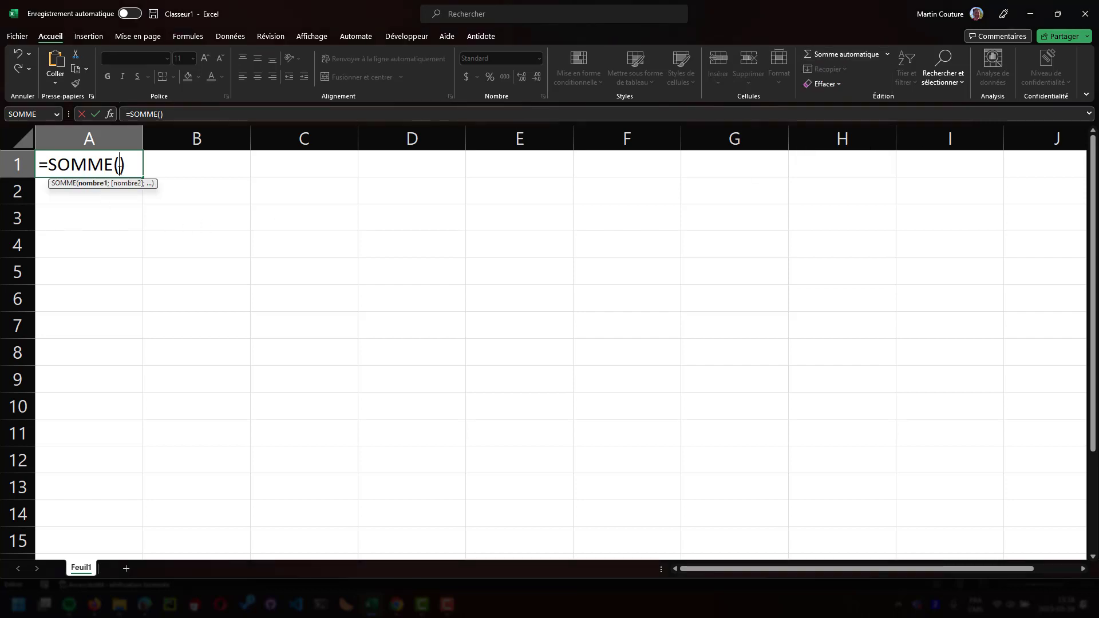
pyautogui.press('Escape')
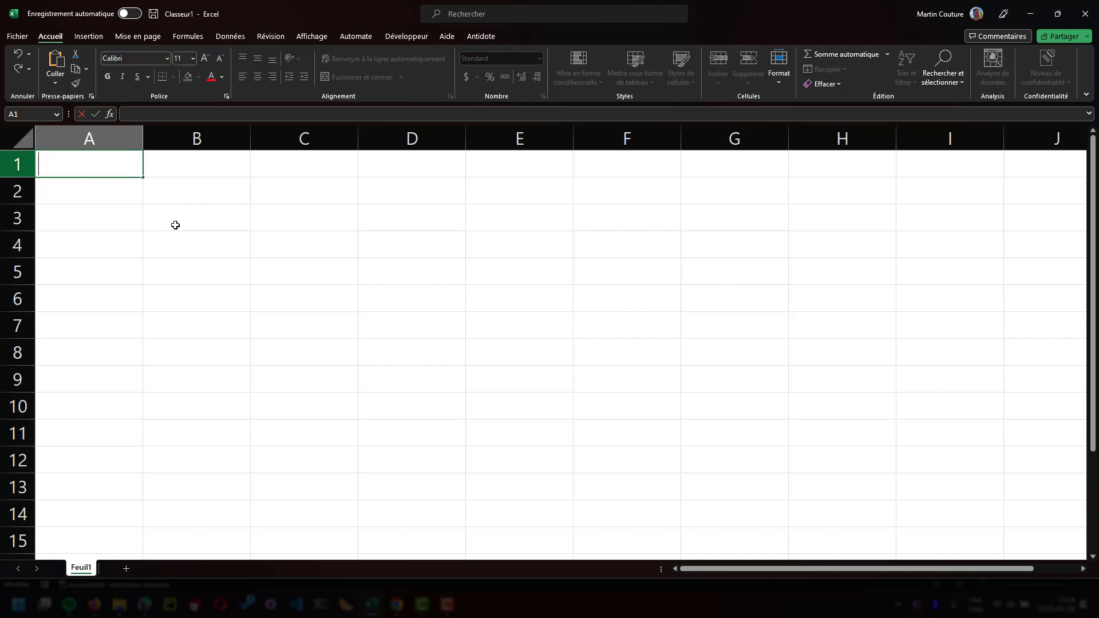
pyautogui.click(96, 201)
# Step: Enter the formula =5+6 in cell A1
pyautogui.click(66, 163)
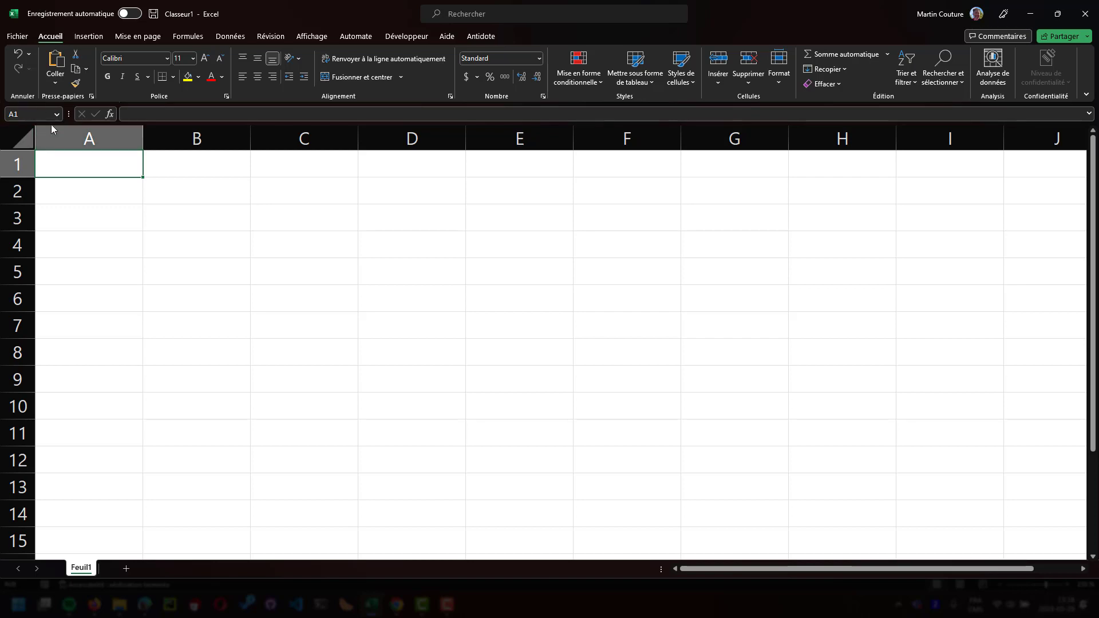
pyautogui.write('=')
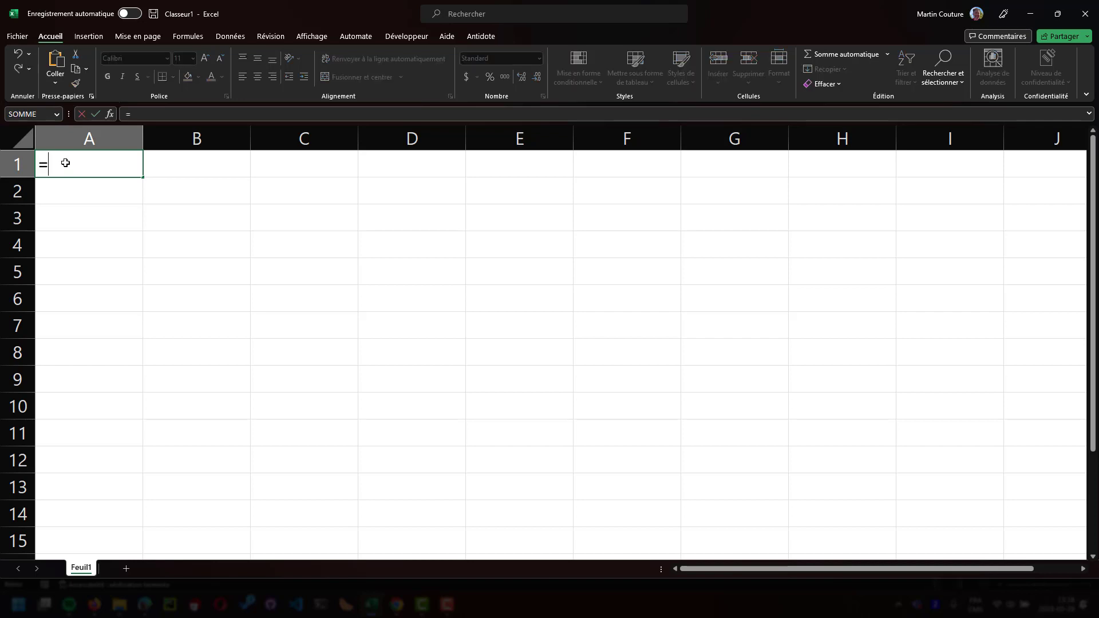
pyautogui.click(55, 114)
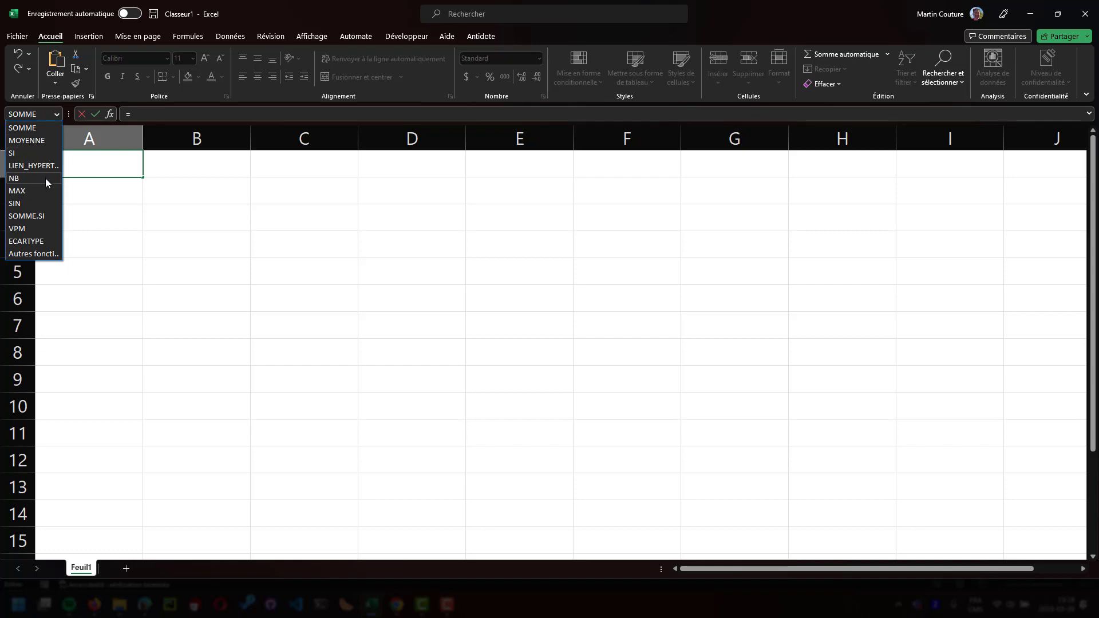
pyautogui.press('Escape')
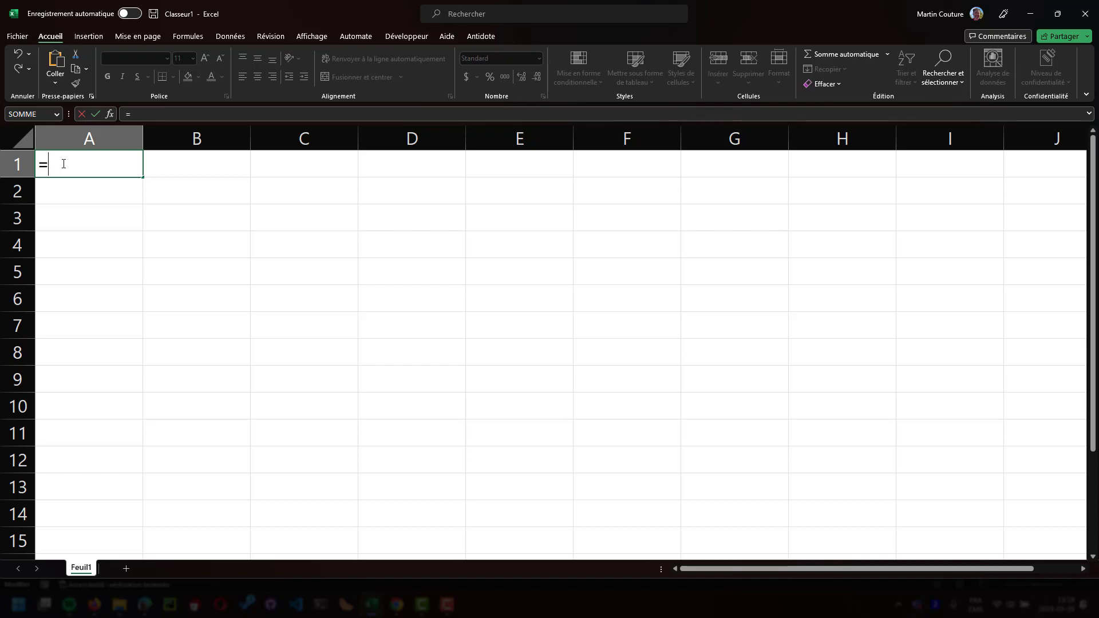
pyautogui.write('5+6')
pyautogui.press('Return')
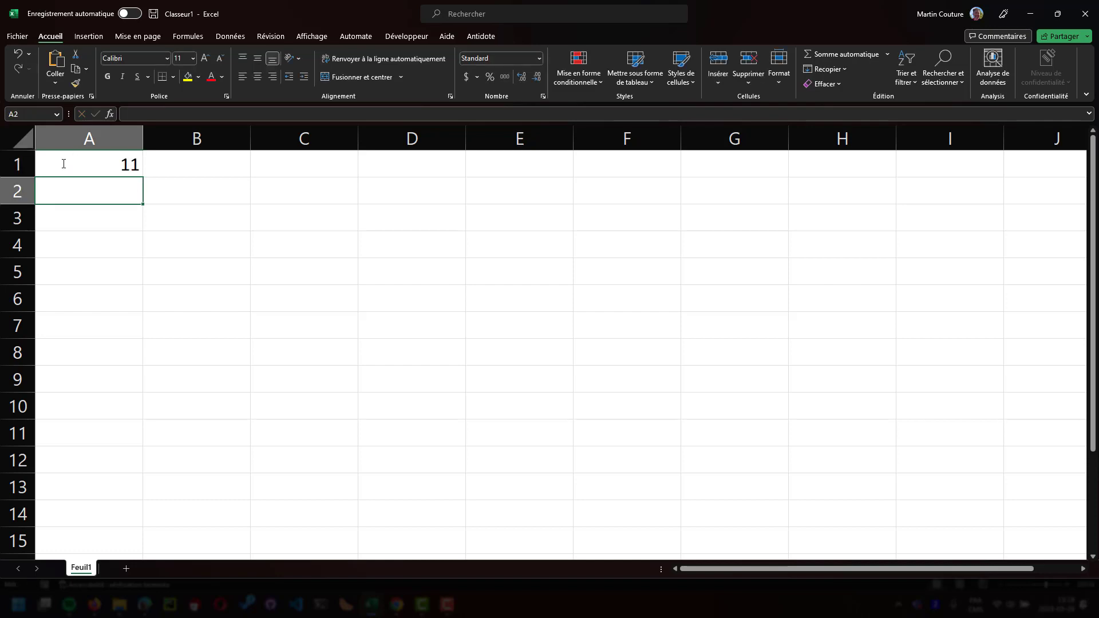
# Step: Examine the formula behind the result in cell A1, both in the formula bar and in the cell, without changing it
pyautogui.click(92, 164)
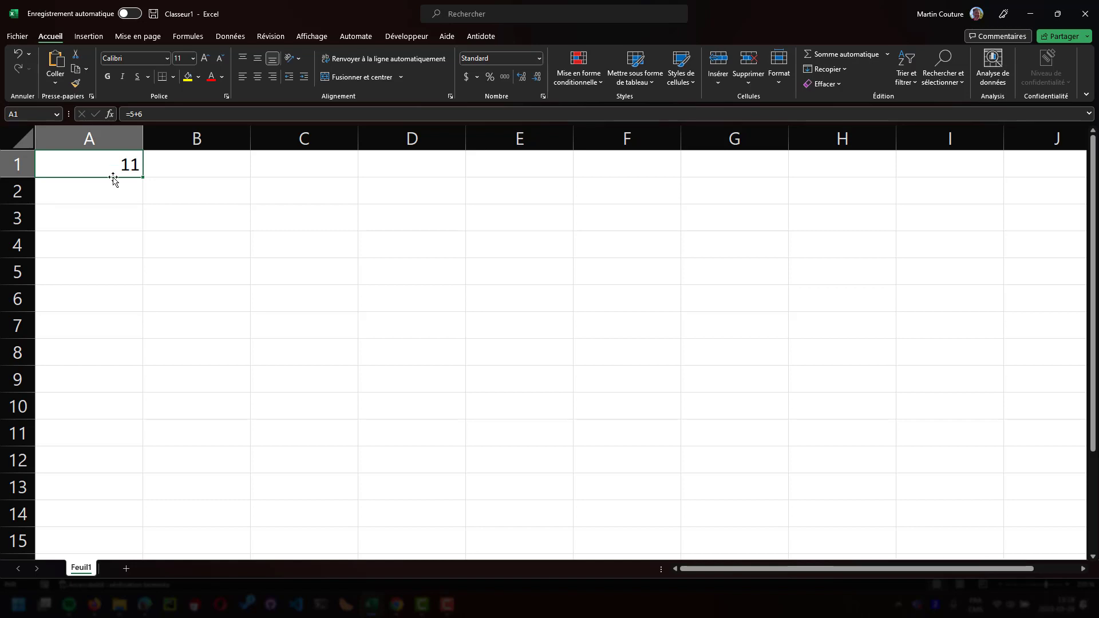
pyautogui.click(162, 114)
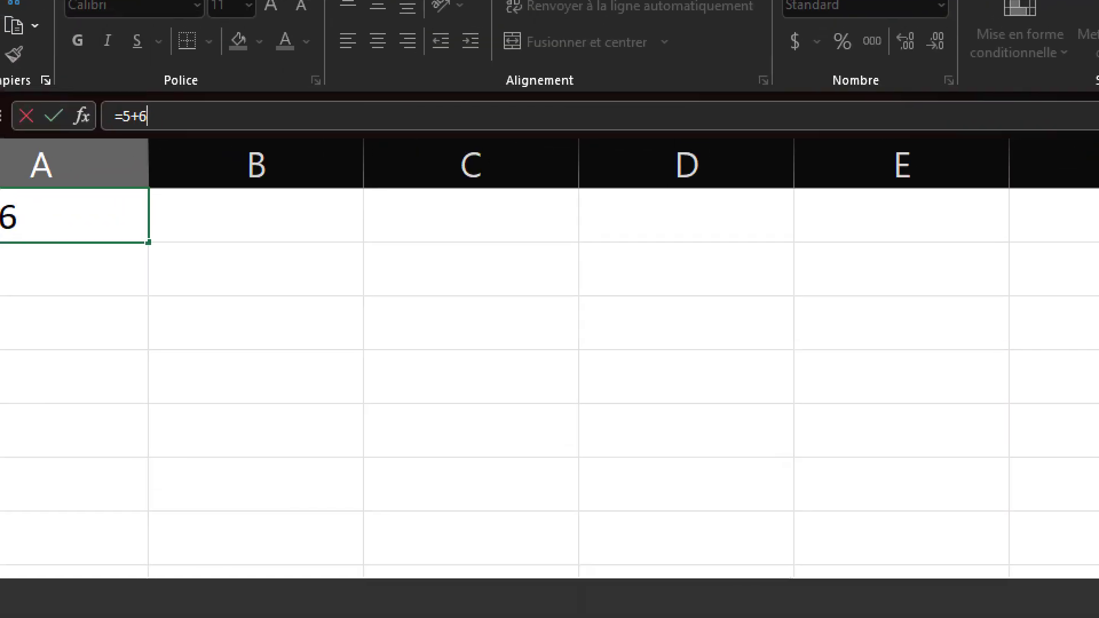
pyautogui.moveTo(99, 119)
pyautogui.mouseDown()
pyautogui.moveTo(197, 124)
pyautogui.moveTo(142, 125)
pyautogui.mouseUp()
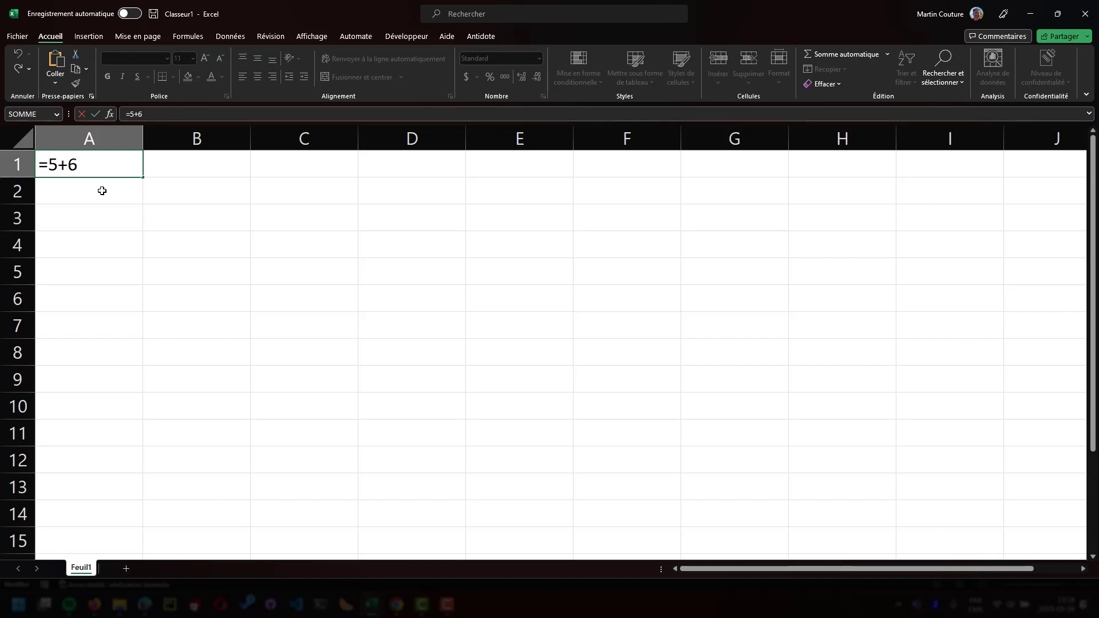
pyautogui.press('Return')
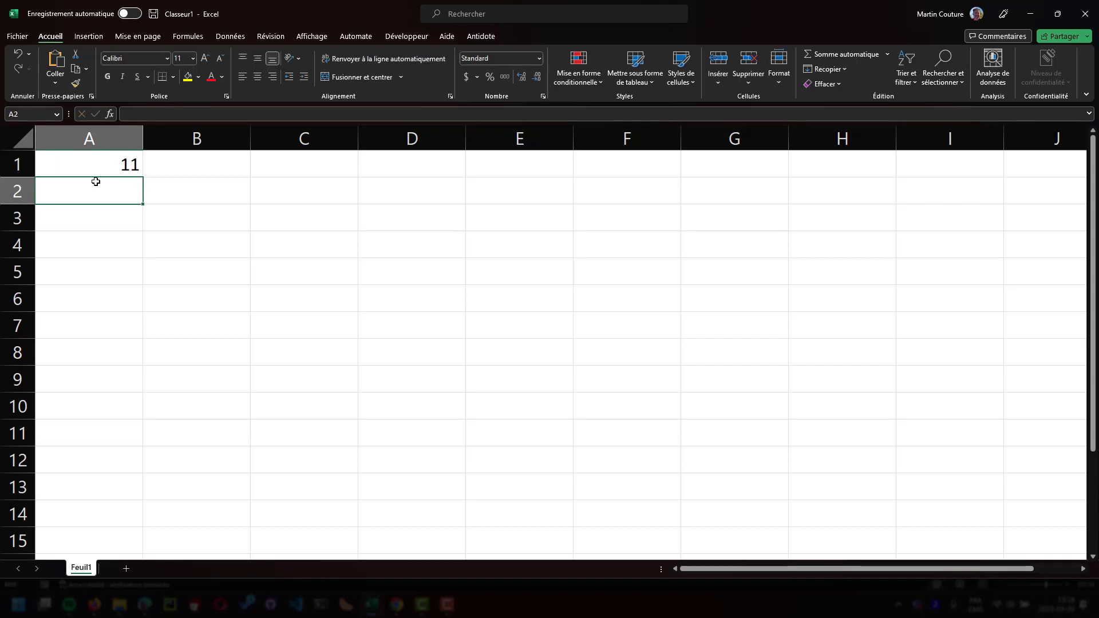
pyautogui.click(119, 162)
pyautogui.click(144, 115)
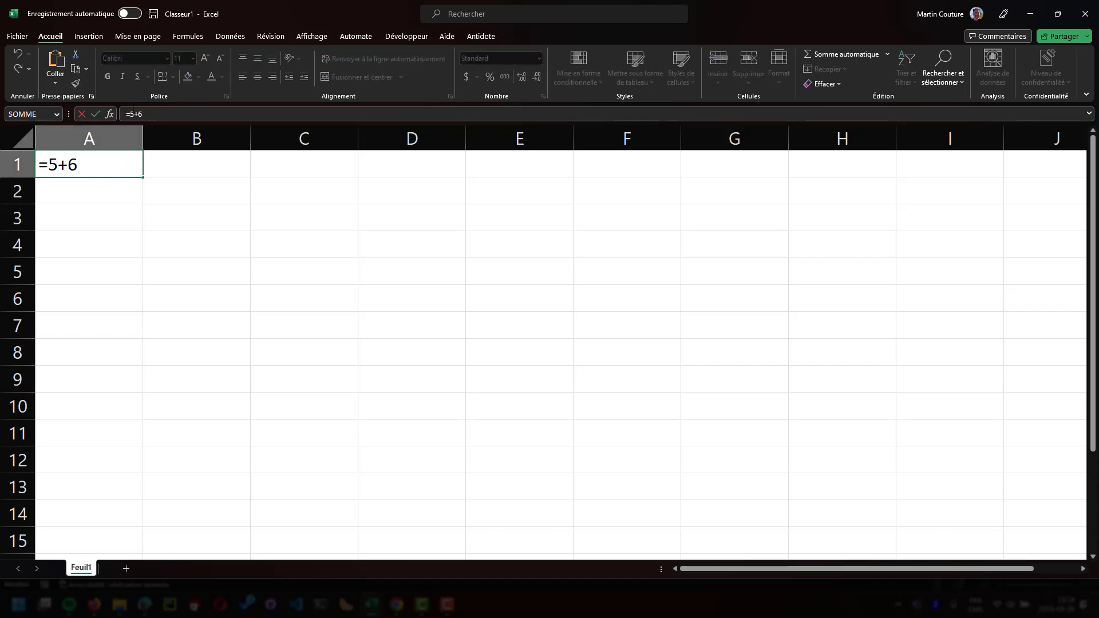
pyautogui.click(82, 167)
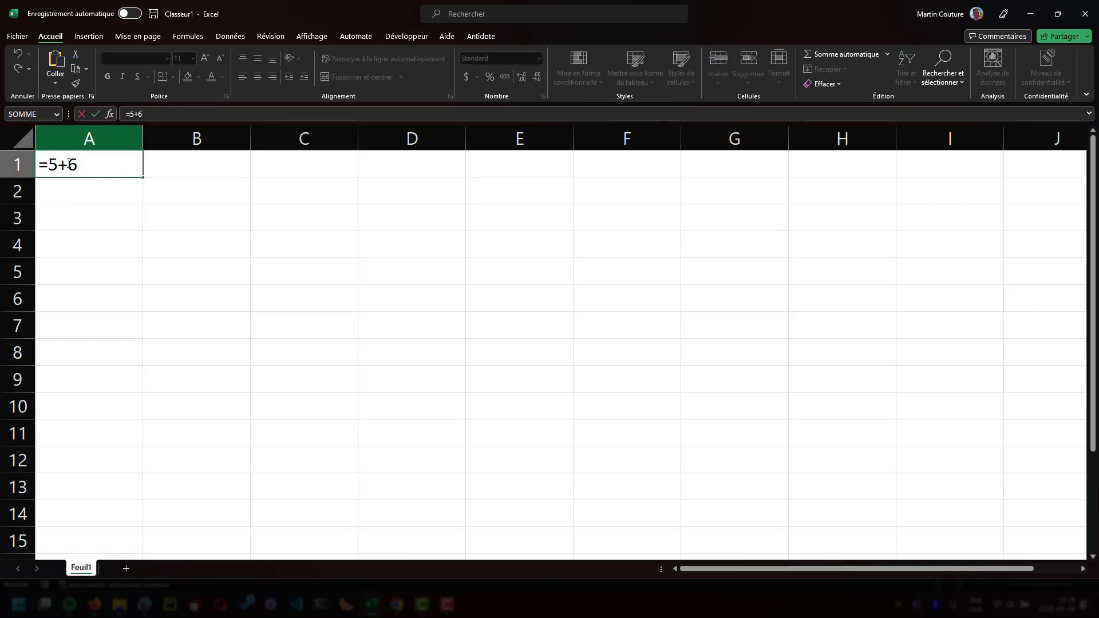
pyautogui.hotkey('ctrl', 'Return')
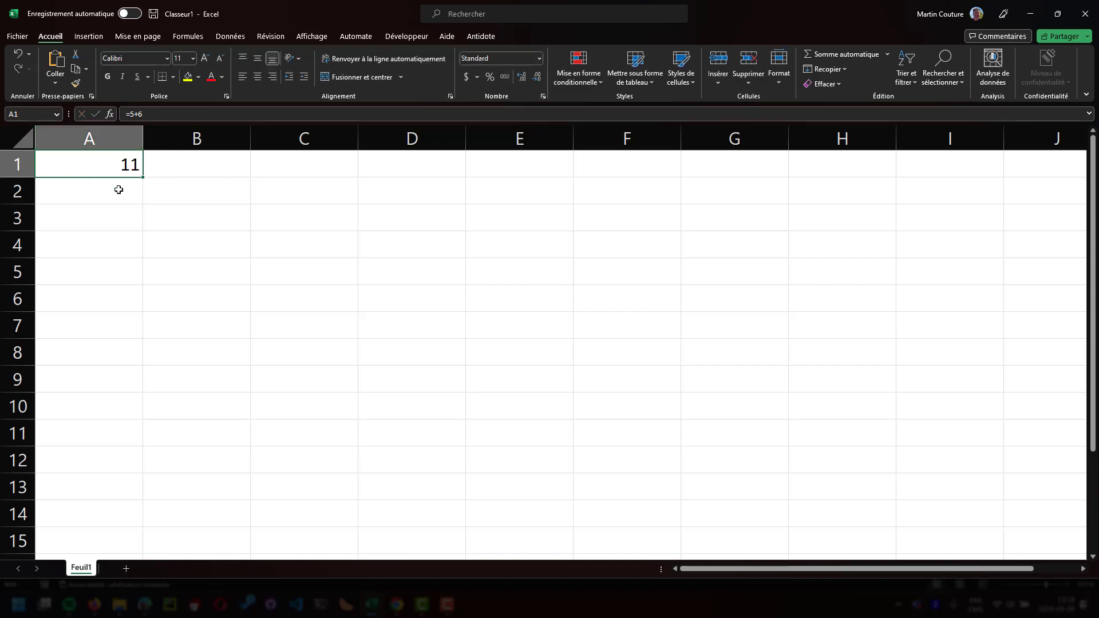
# Step: Replace the plus operator in cell A1's formula with multiplication, giving =5*6
pyautogui.click(191, 172)
pyautogui.click(99, 172)
pyautogui.click(135, 114)
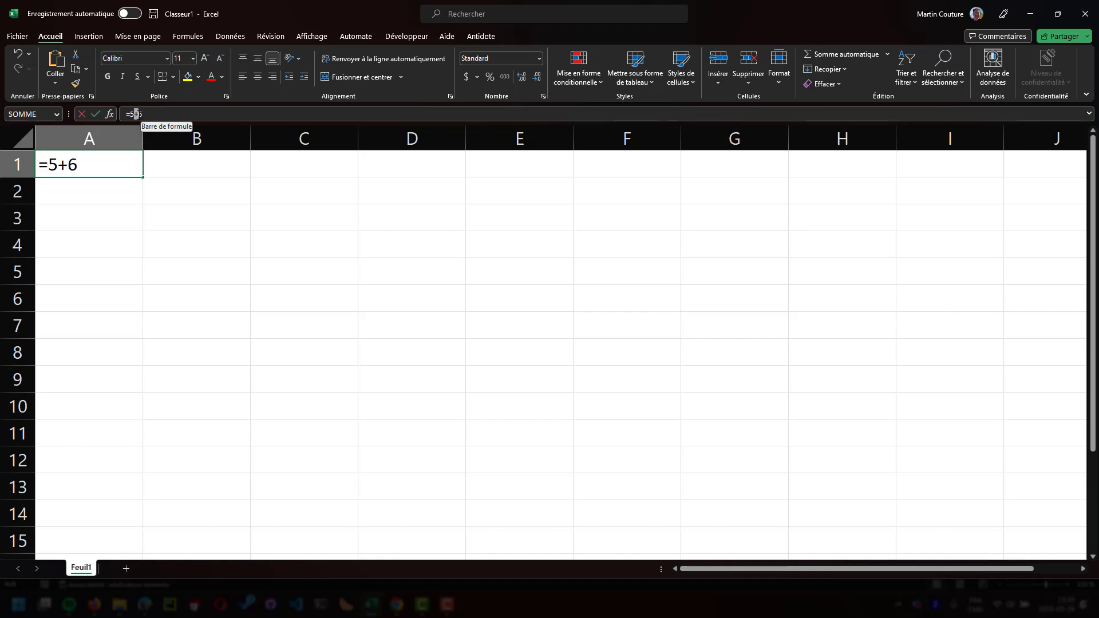
pyautogui.write('*')
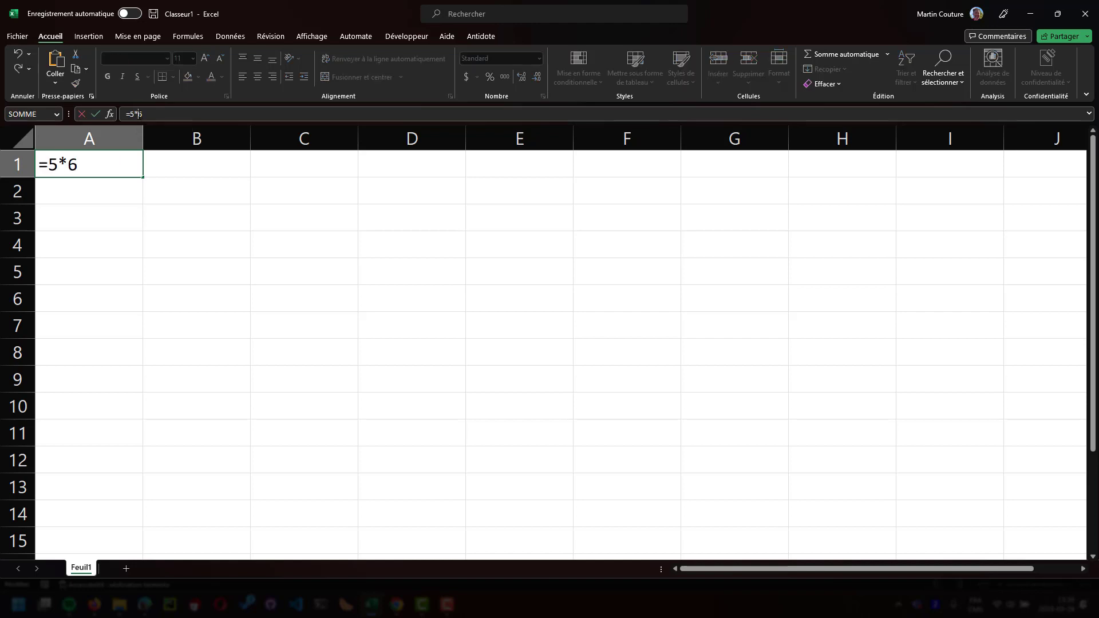
pyautogui.press('Return')
pyautogui.press('Return')
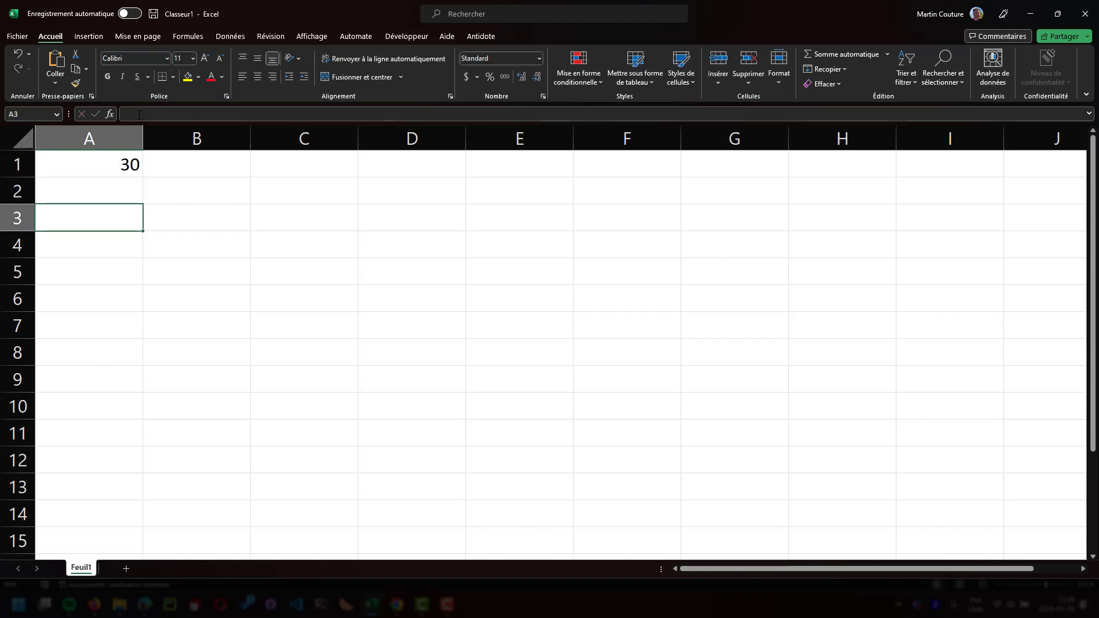
# Step: Change the operator in cell A1's formula to division, giving =5/6
pyautogui.click(118, 161)
pyautogui.doubleClick(118, 161)
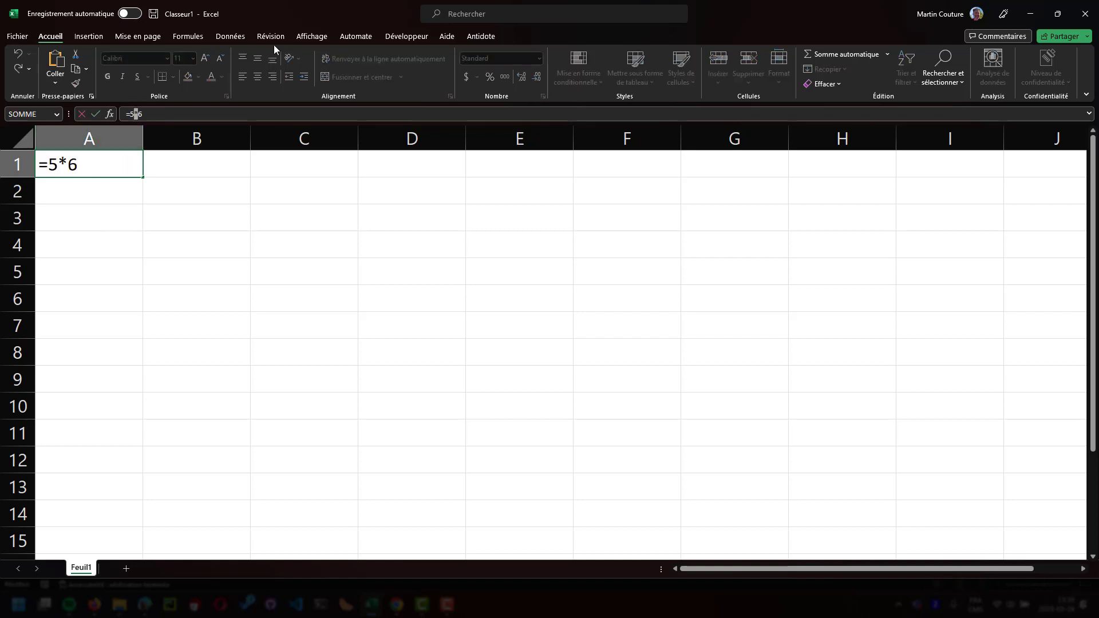
pyautogui.write('/')
pyautogui.press('Return')
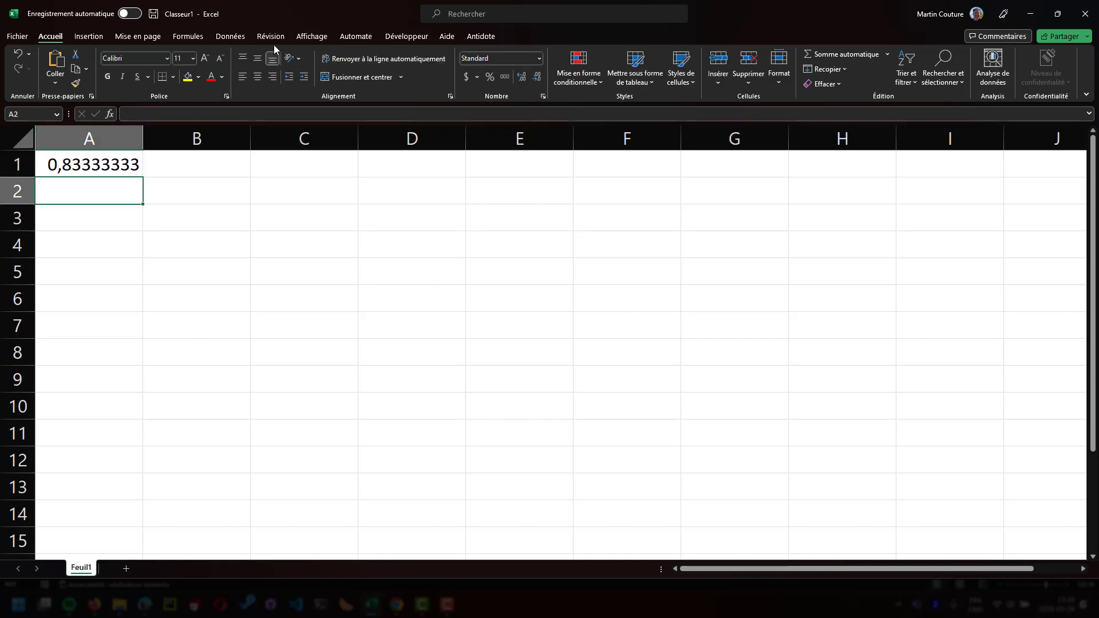
# Step: Change the operator in cell A1's formula to subtraction, giving =5-6
pyautogui.click(85, 157)
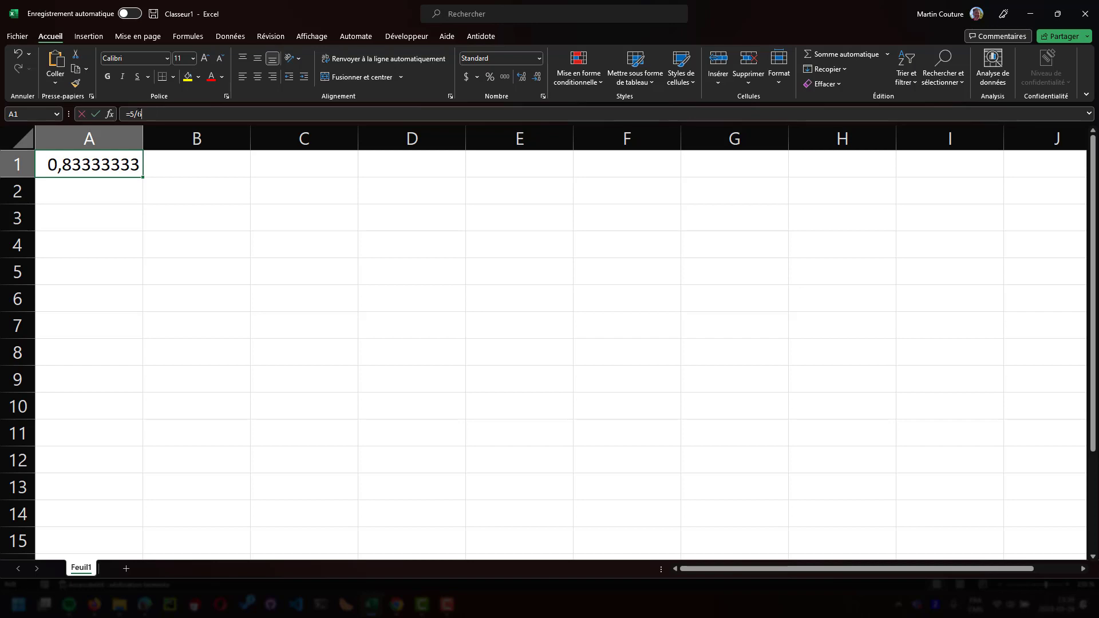
pyautogui.click(139, 114)
pyautogui.press('BackSpace')
pyautogui.write('-')
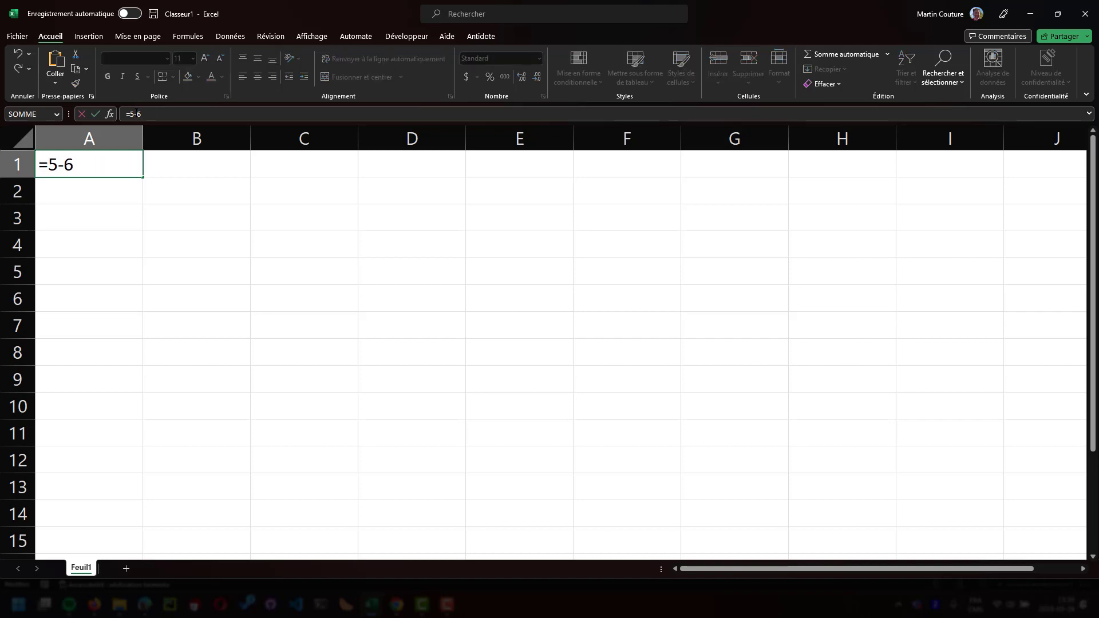
pyautogui.press('Return')
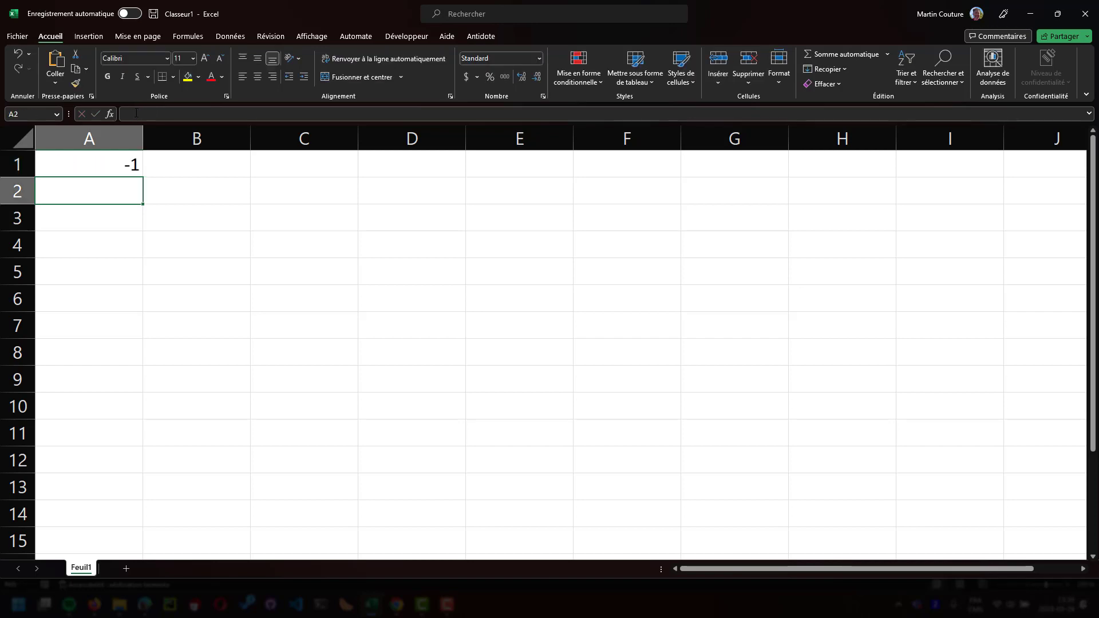
# Step: Replace the whole calculation in cell A1 with the formula =2+10/5
pyautogui.click(131, 166)
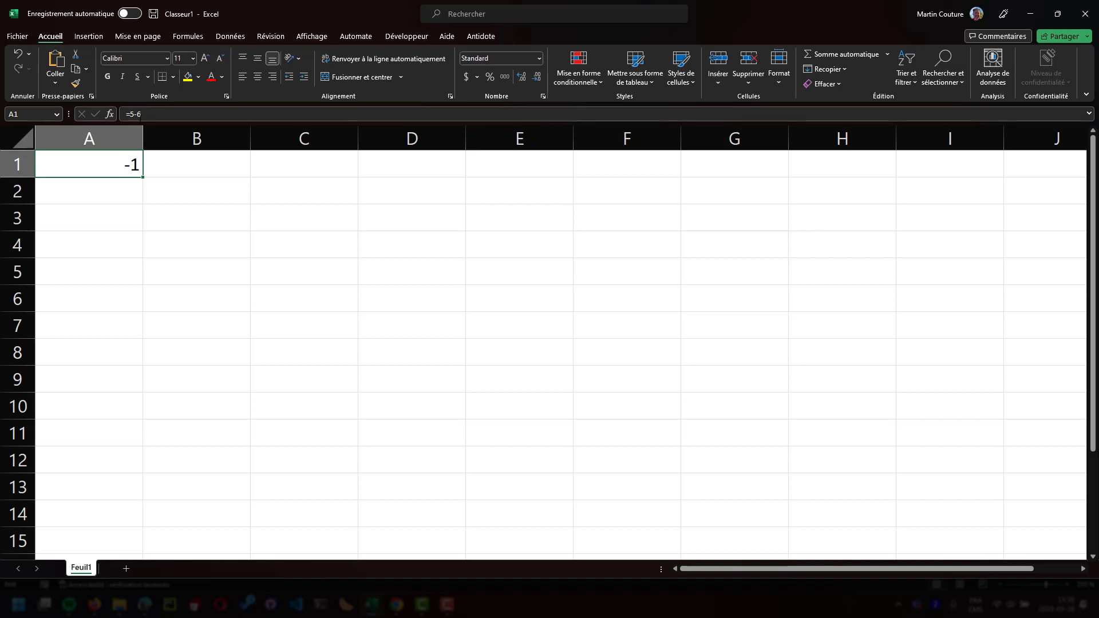
pyautogui.click(143, 114)
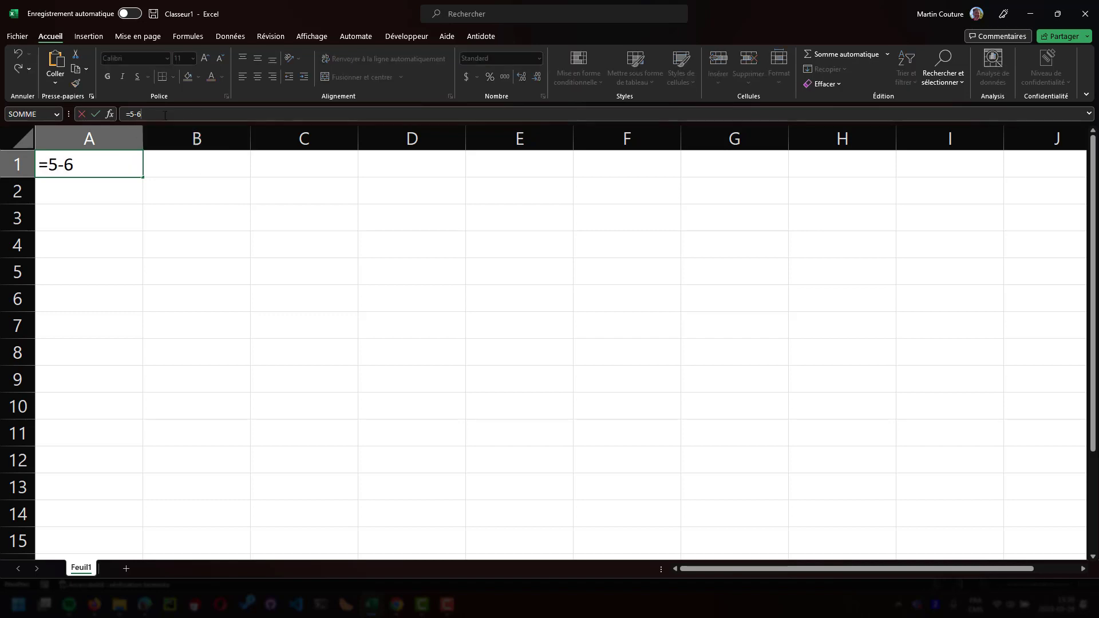
pyautogui.press('Left')
pyautogui.press('Left')
pyautogui.press('Left')
pyautogui.hotkey('shift', 'End')
pyautogui.write('2+10/5')
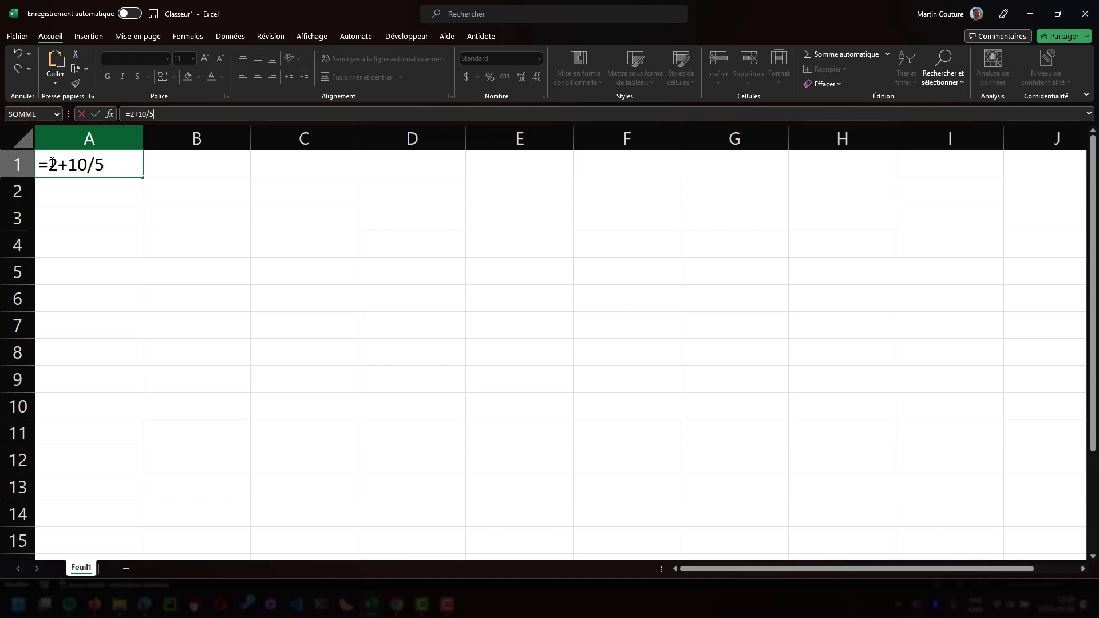
pyautogui.press('Return')
# Step: Add parentheses around the addition in cell A1's formula, giving =(2+10)/5
pyautogui.click(85, 163)
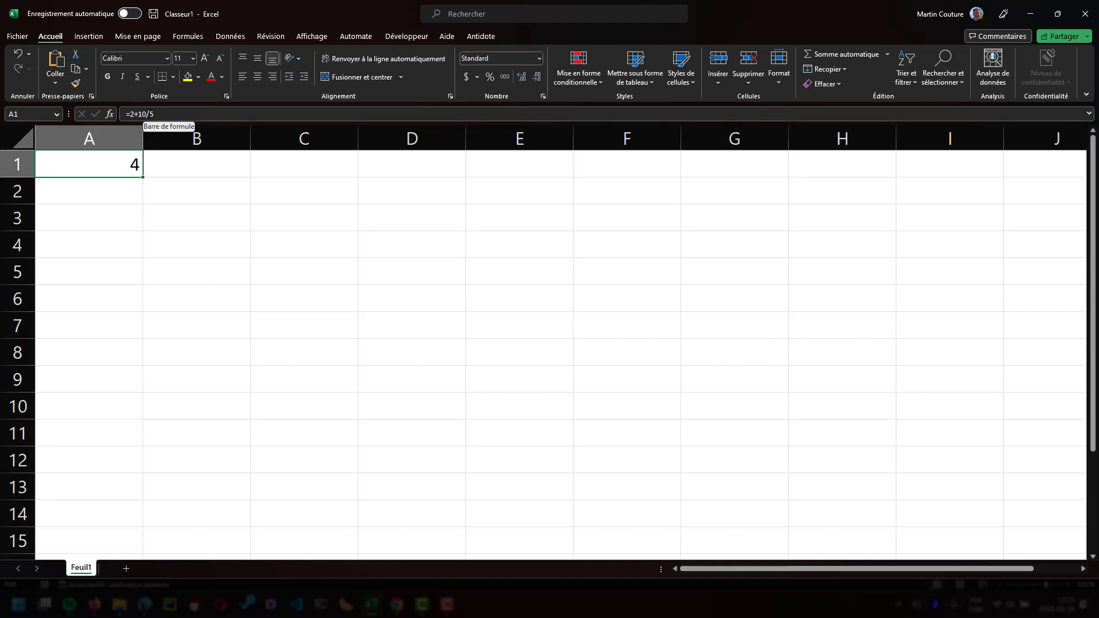
pyautogui.doubleClick(86, 165)
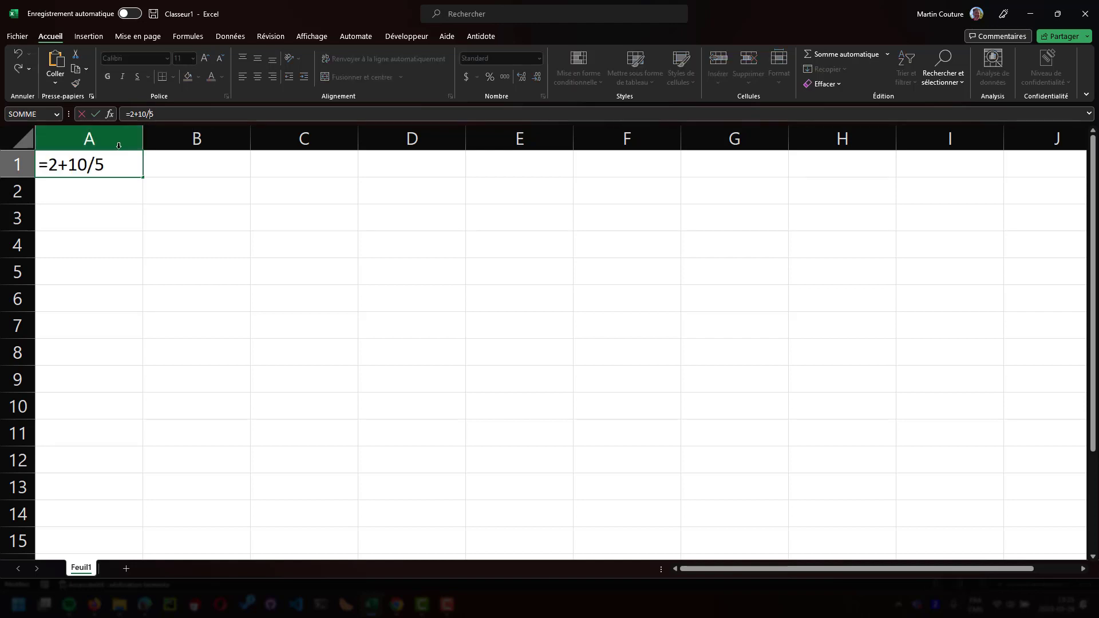
pyautogui.click(84, 164)
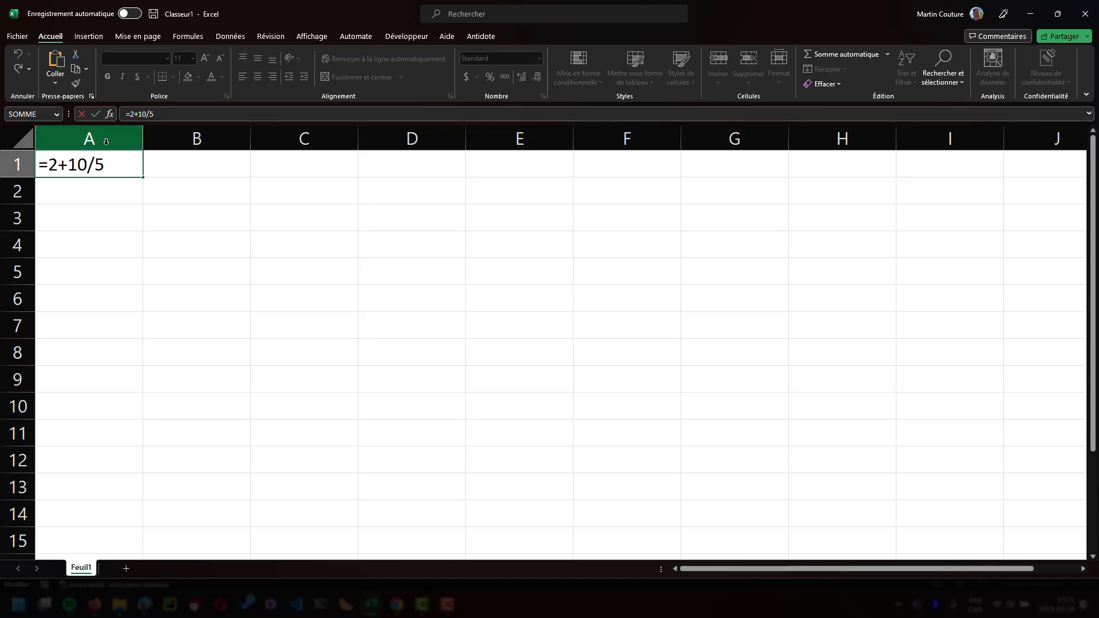
pyautogui.write(')')
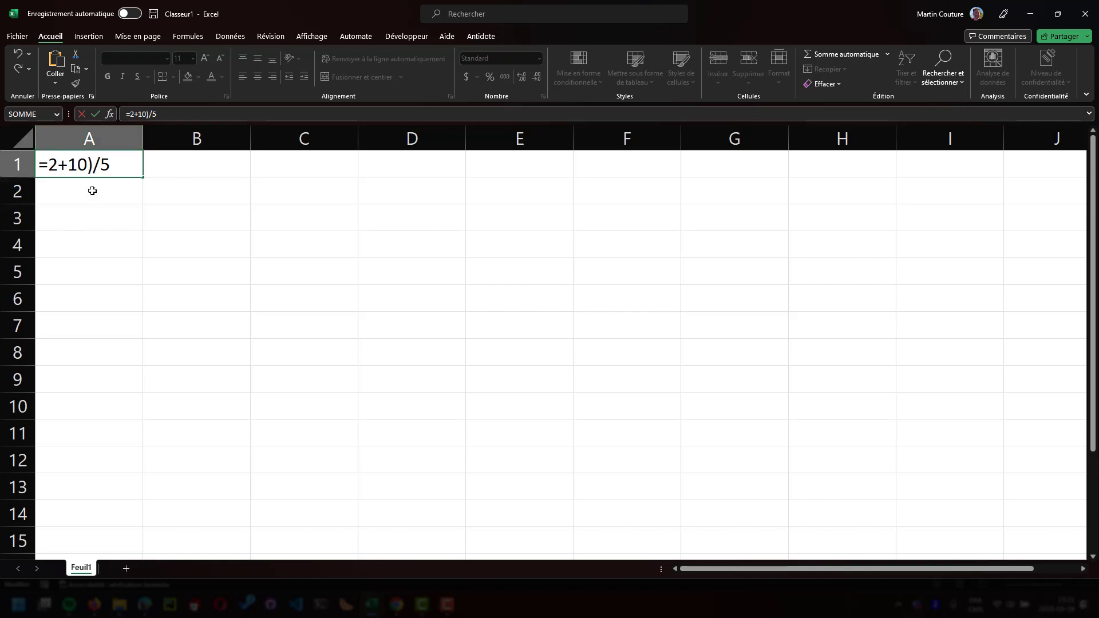
pyautogui.click(50, 165)
pyautogui.write('(')
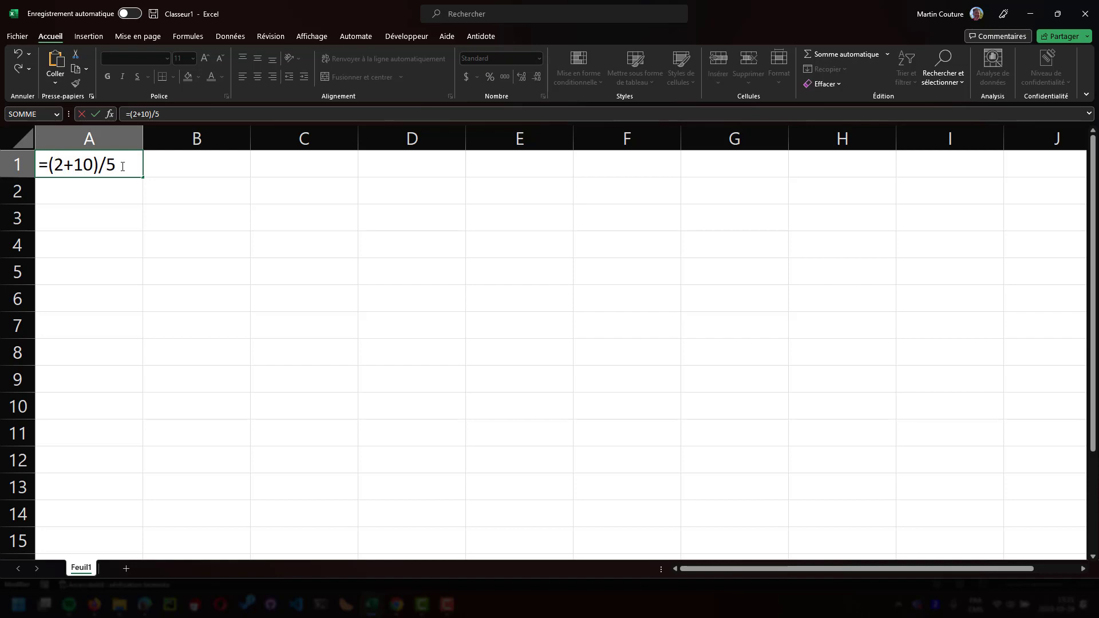
pyautogui.press('Return')
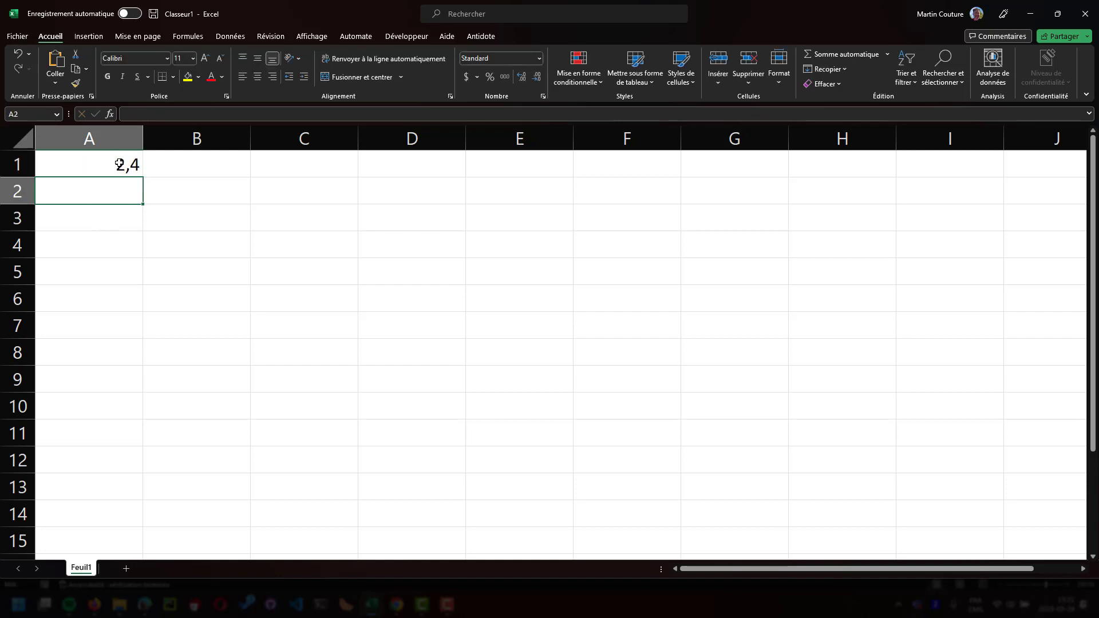
# Step: Change the divisor in cell A1's formula to 6, giving =(2+10)/6
pyautogui.click(119, 164)
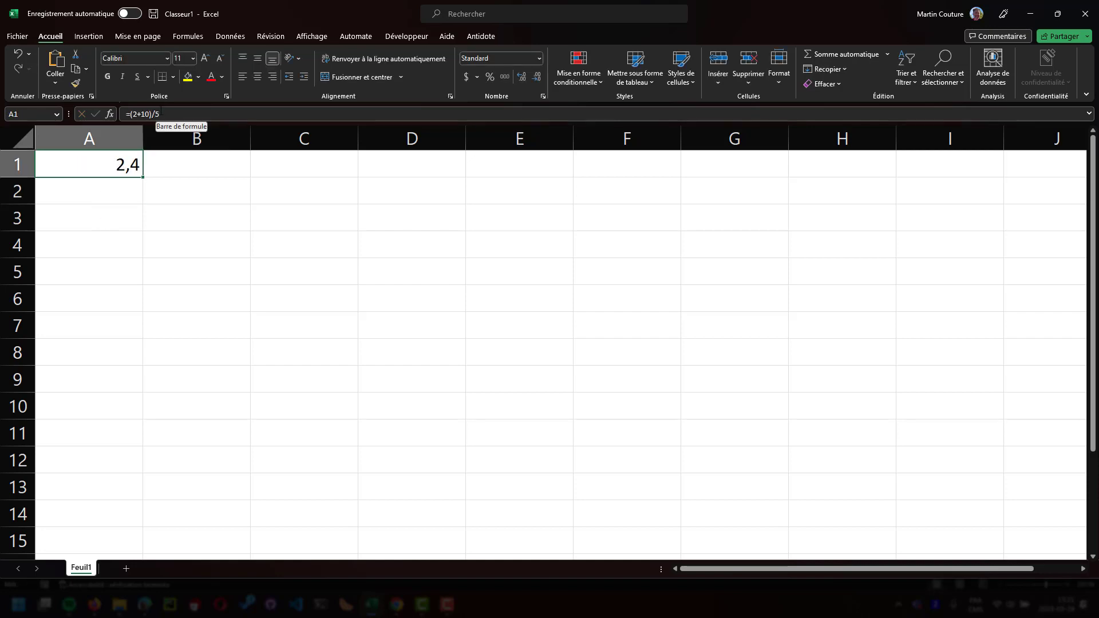
pyautogui.click(156, 112)
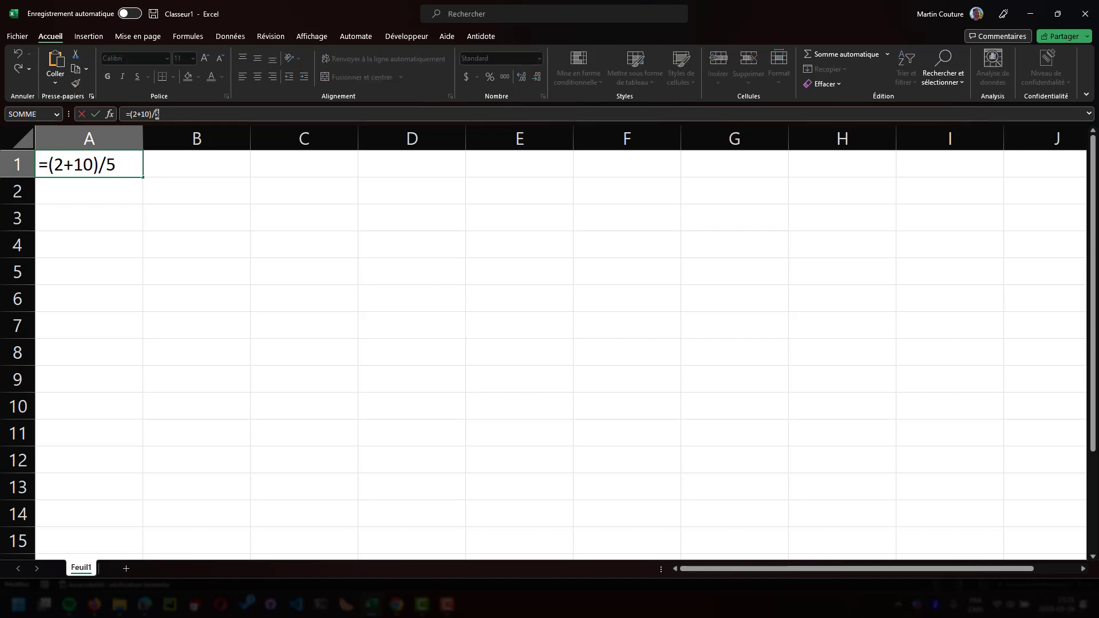
pyautogui.write('6')
pyautogui.press('Return')
pyautogui.click(136, 157)
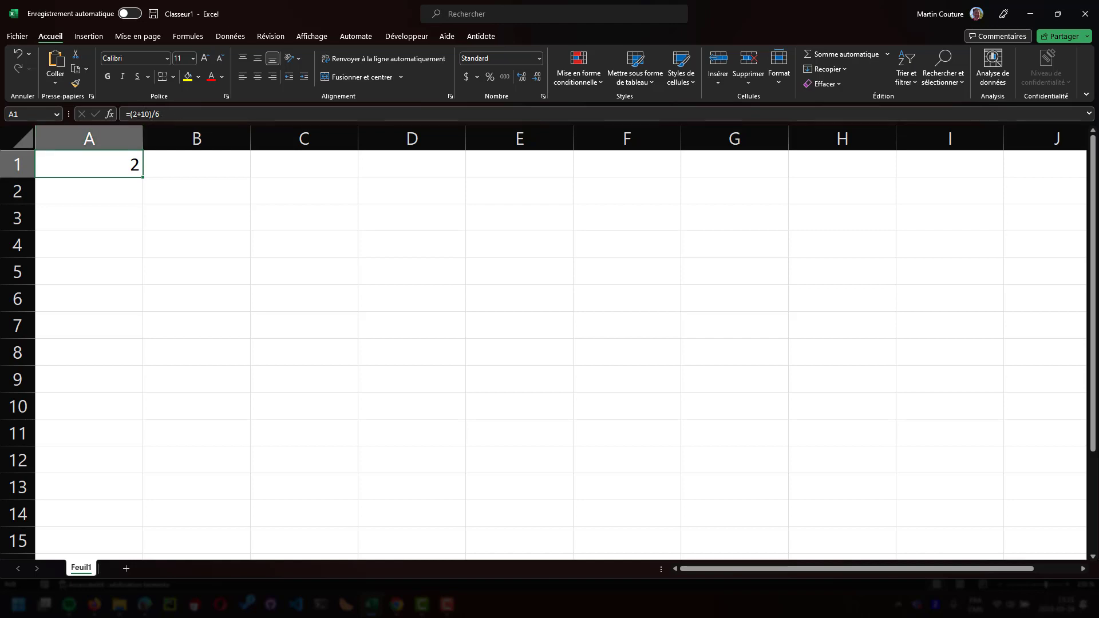
# Step: Remove the formula from cell A1, leaving the cell empty and selected
pyautogui.doubleClick(91, 165)
pyautogui.moveTo(117, 165); pyautogui.dragTo(48, 164)
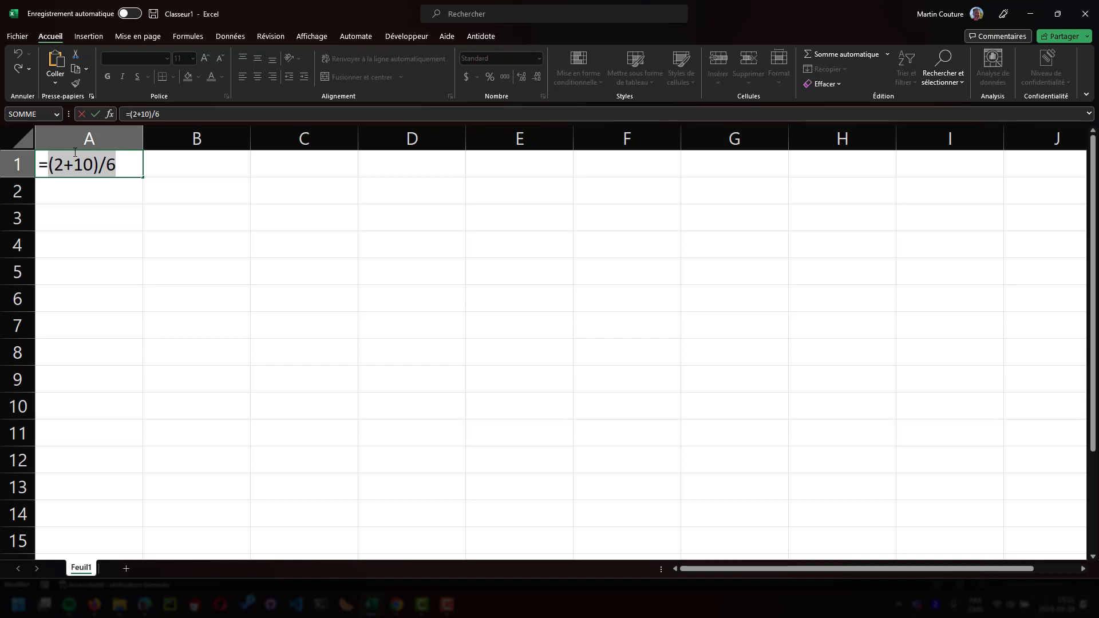
pyautogui.press('BackSpace')
pyautogui.press('Escape')
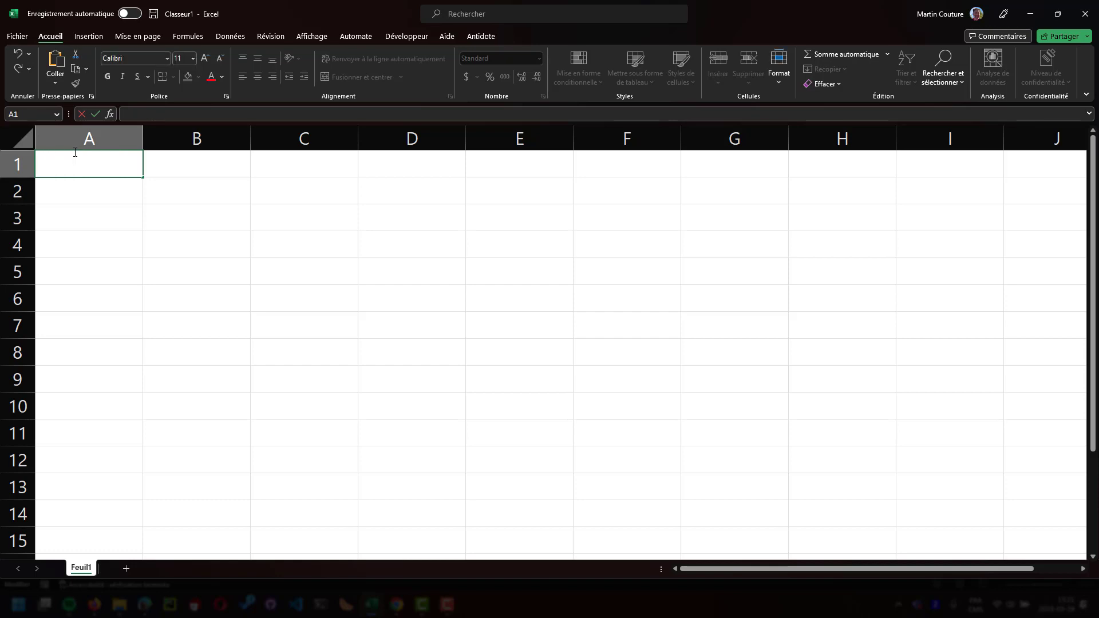
pyautogui.press('Return')
pyautogui.click(84, 163)
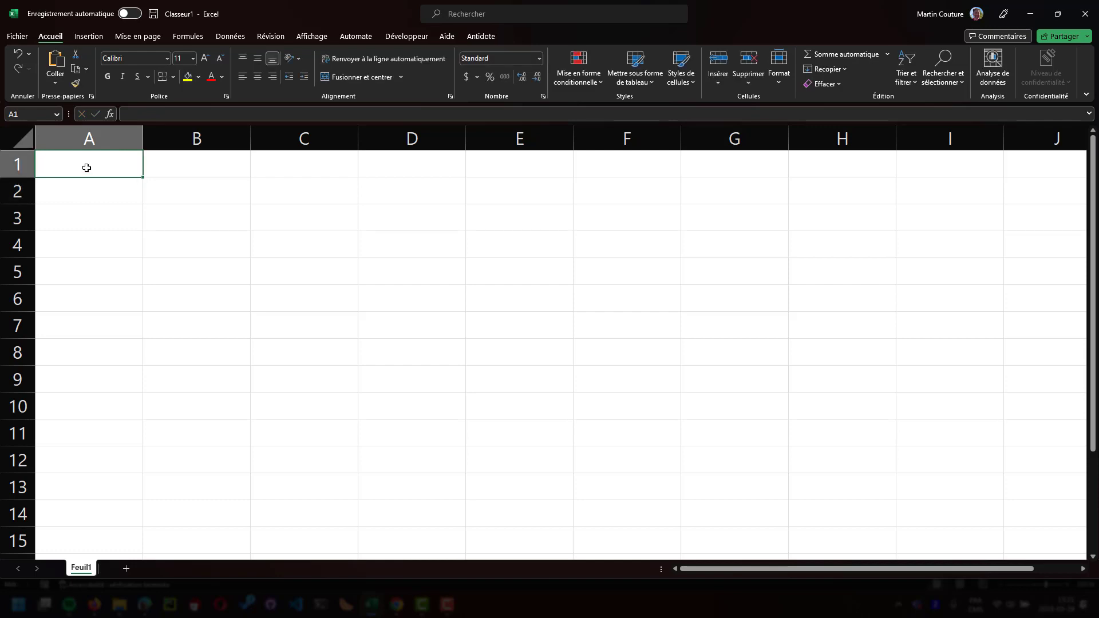
# Step: Enter the heading Nombres in A1 and the values 12, 46, 95, 5 and 63 in cells A2 to A6
pyautogui.write('Nombres')
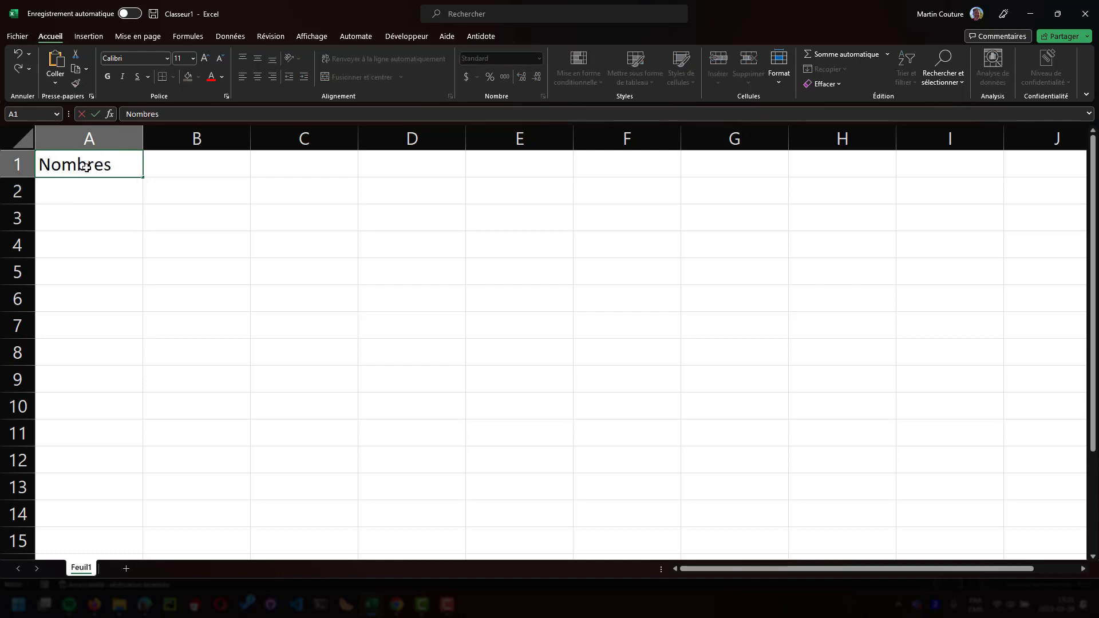
pyautogui.press('Return')
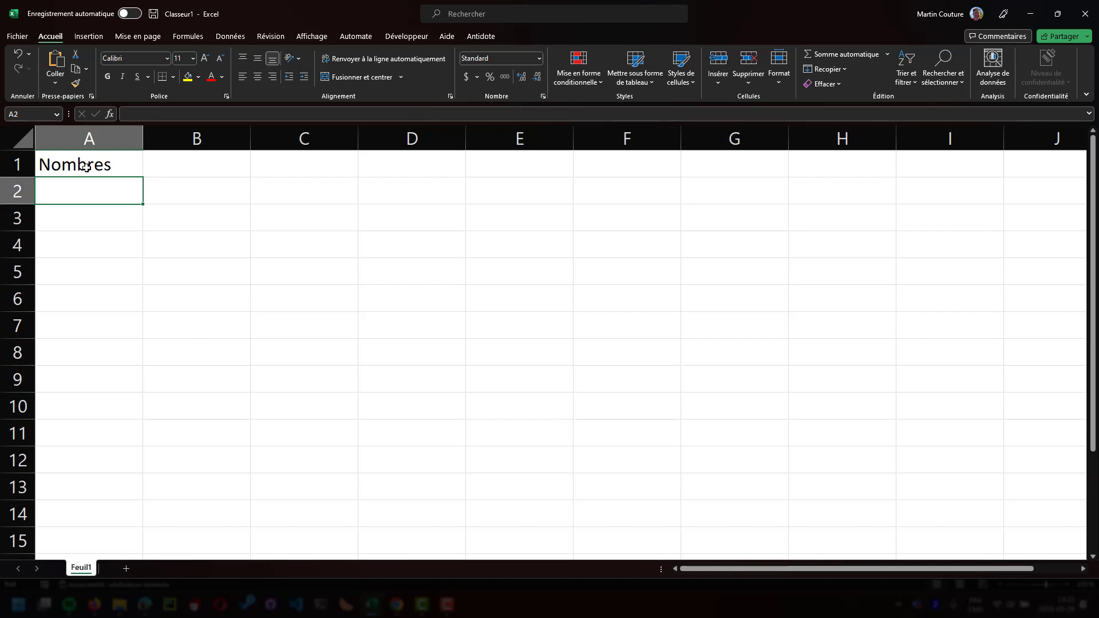
pyautogui.write('12')
pyautogui.press('Return')
pyautogui.write('46')
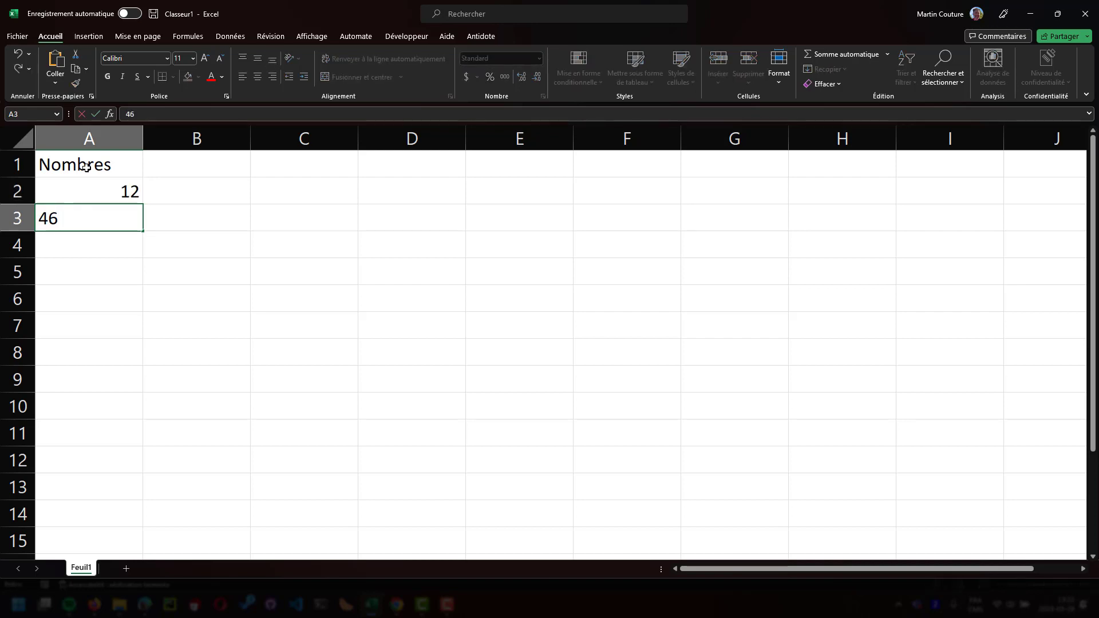
pyautogui.press('Return')
pyautogui.write('87')
pyautogui.hotkey('ctrl', 'Return')
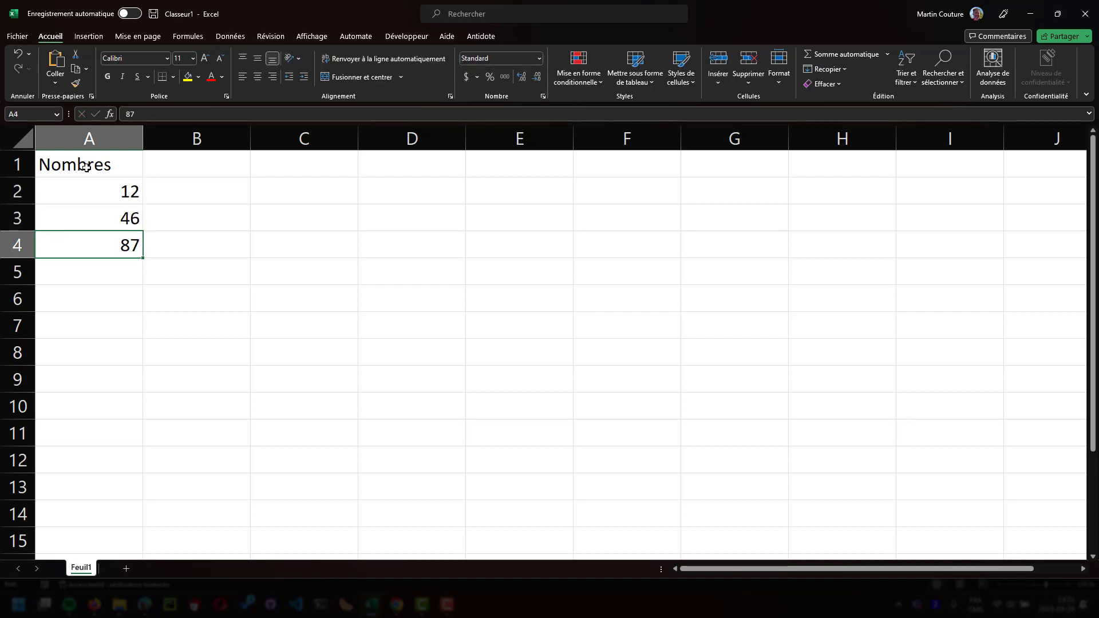
pyautogui.write('95')
pyautogui.press('Return')
pyautogui.write('5')
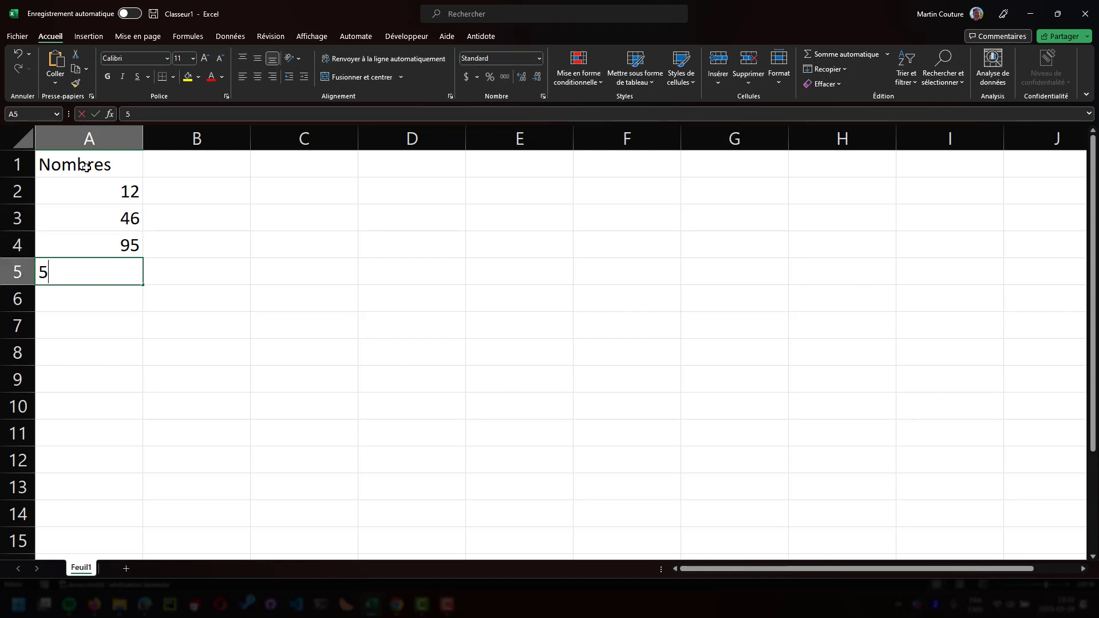
pyautogui.press('Return')
pyautogui.write('63')
pyautogui.press('Return')
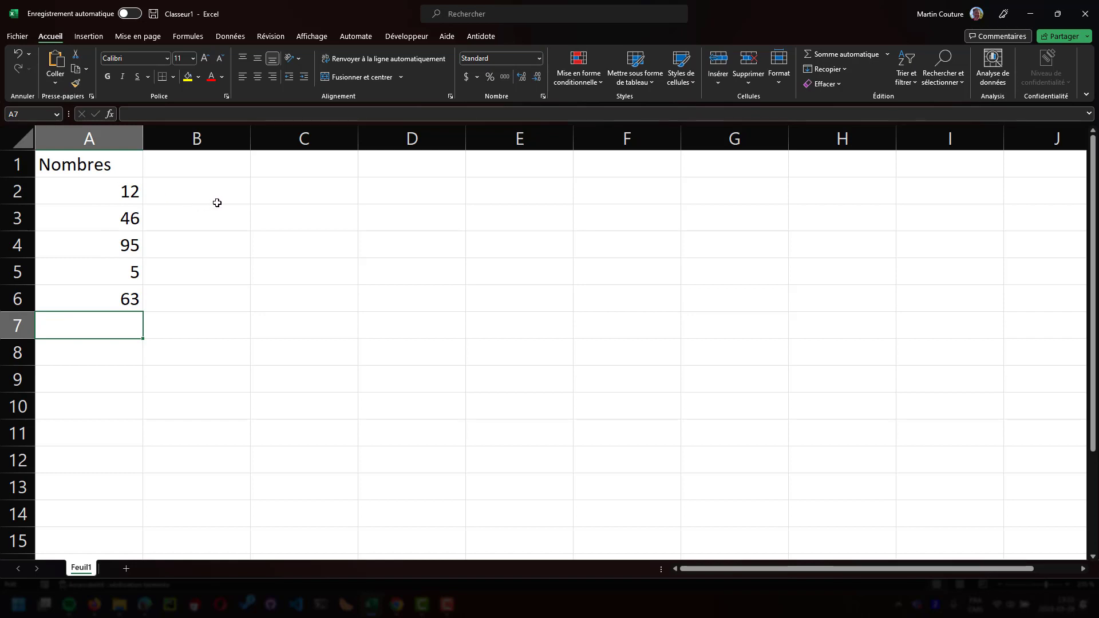
# Step: Add cells A3 and A5 by reference in cell B1 with the formula =A3+A5
pyautogui.click(214, 163)
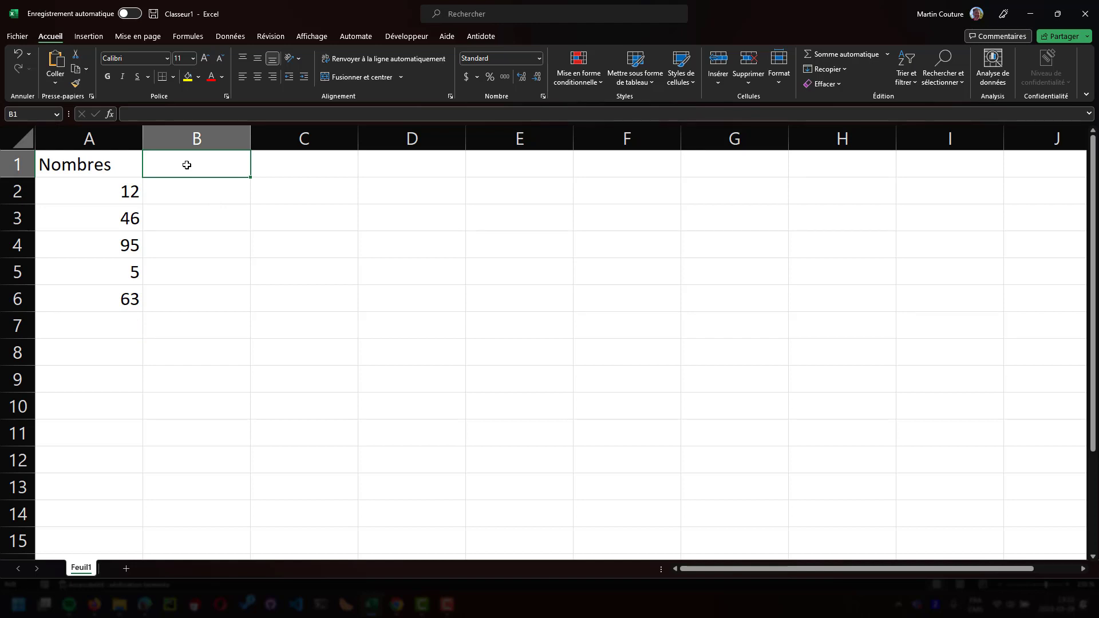
pyautogui.write('=')
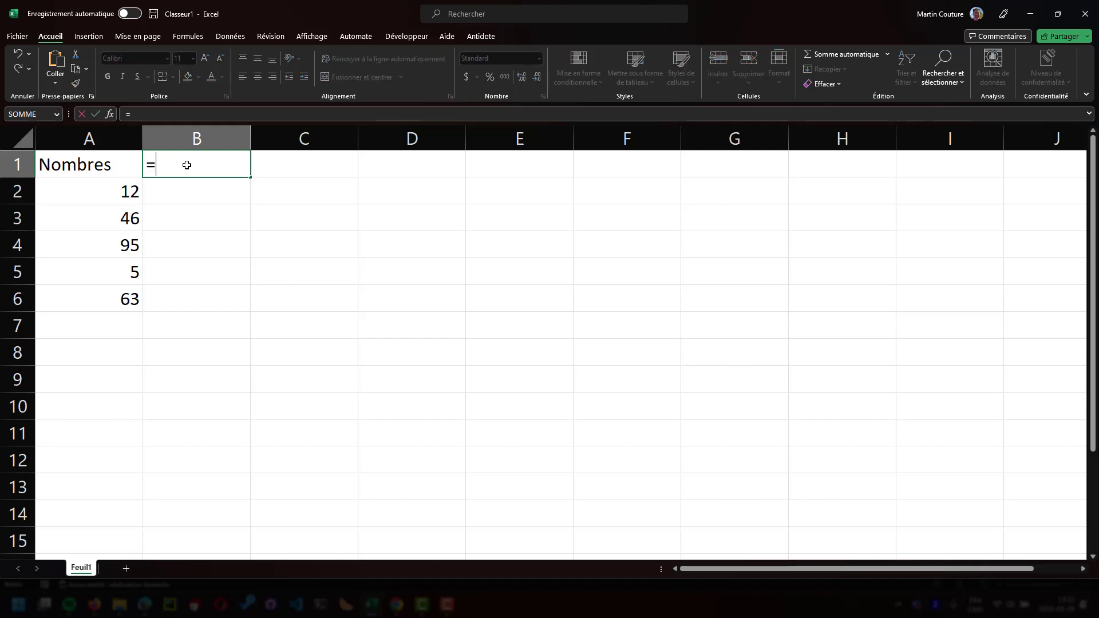
pyautogui.click(125, 218)
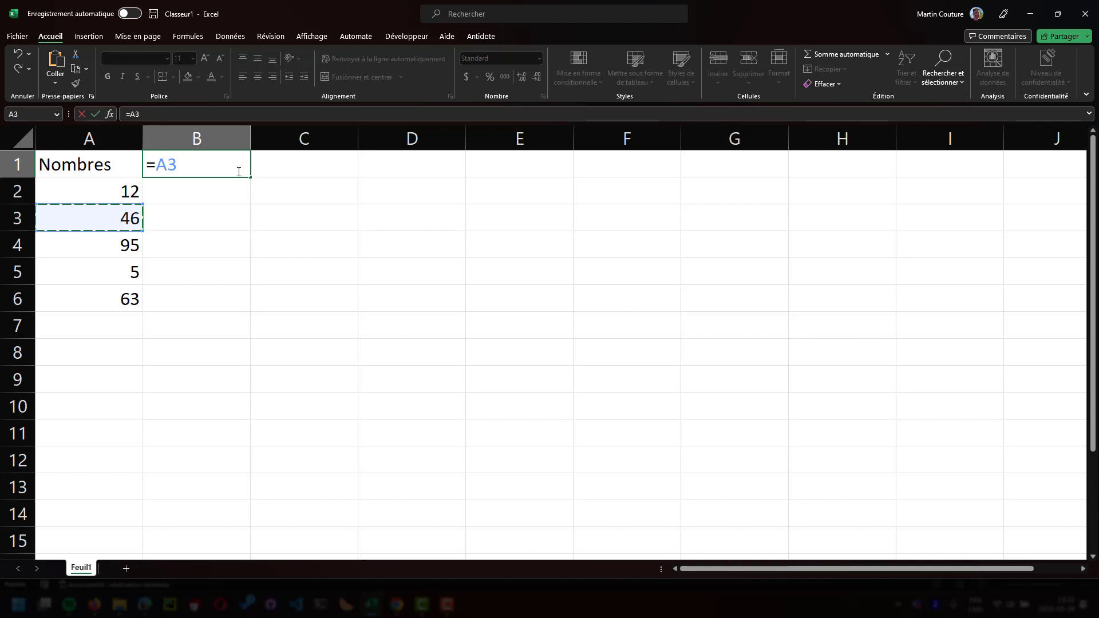
pyautogui.write('+')
pyautogui.write('A5')
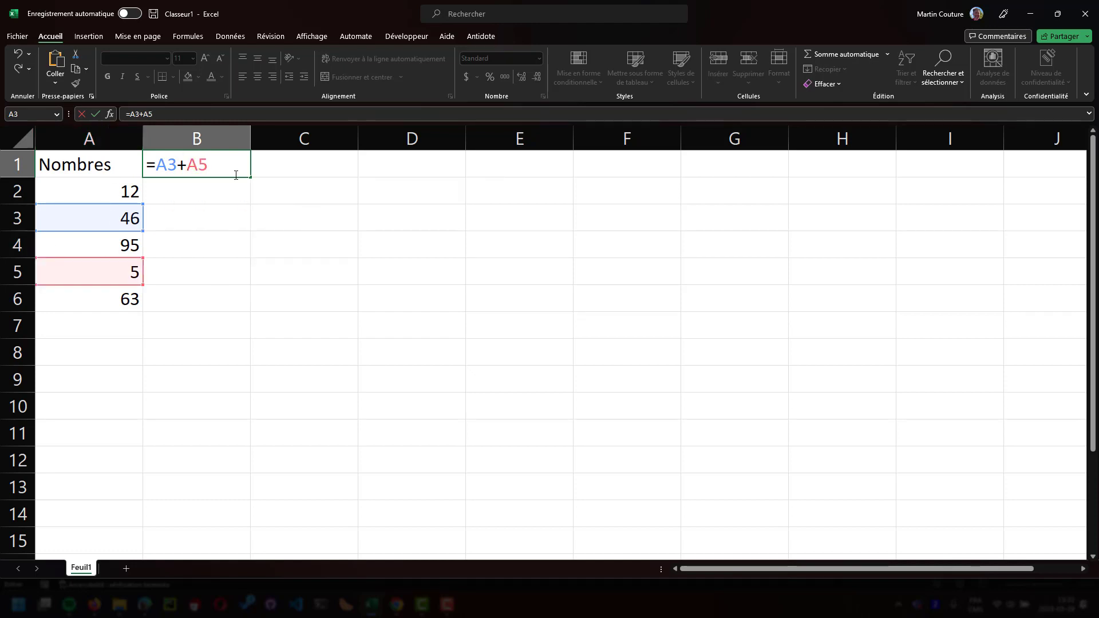
pyautogui.press('BackSpace')
pyautogui.press('BackSpace')
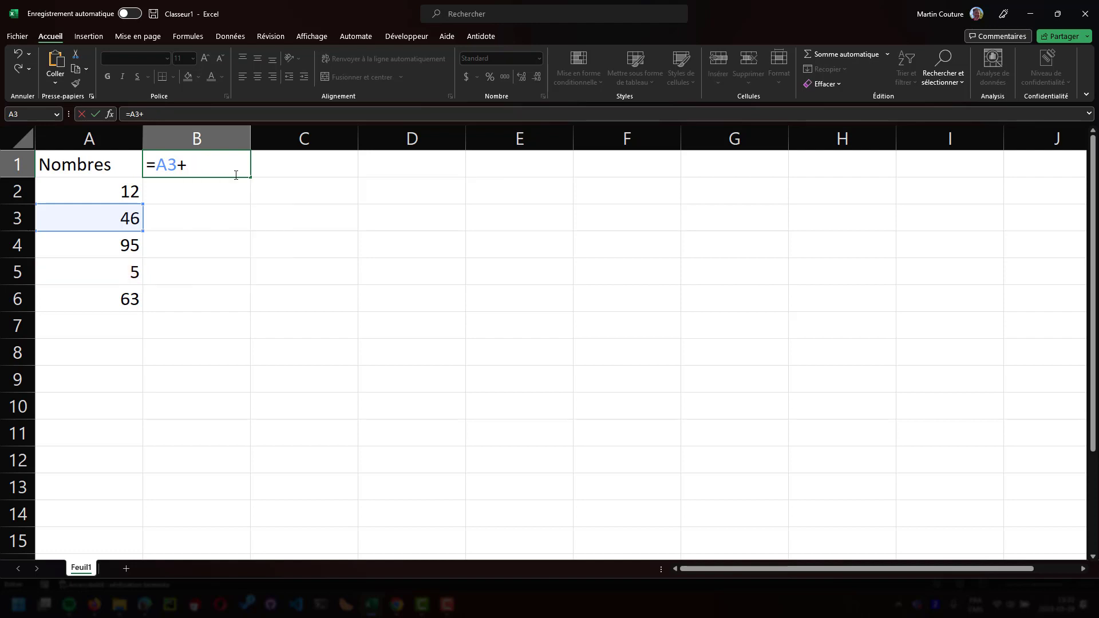
pyautogui.click(111, 272)
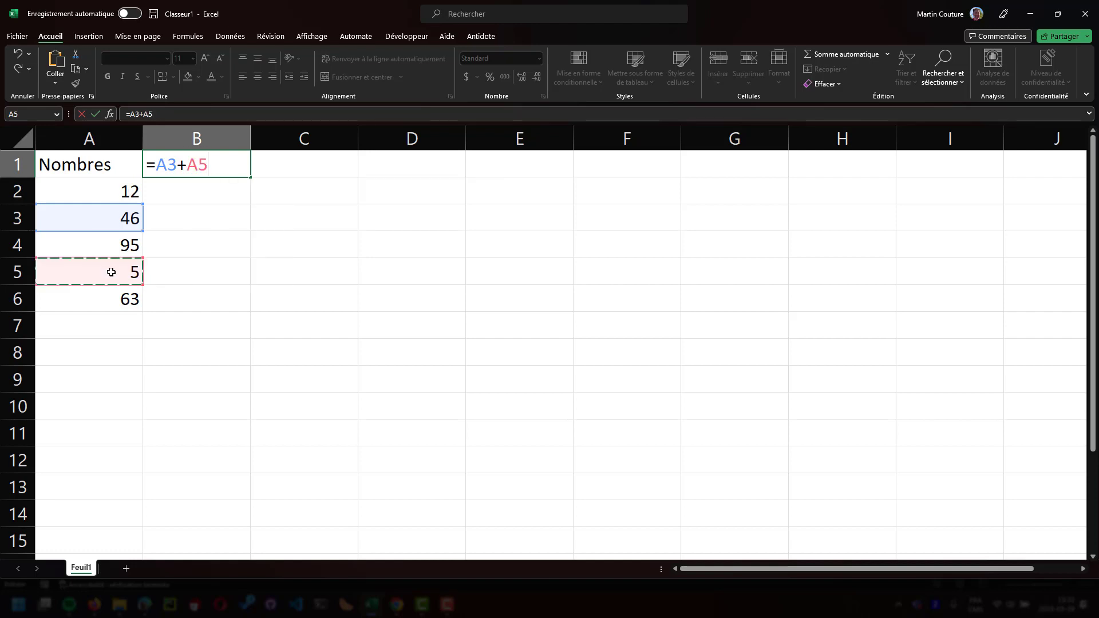
pyautogui.press('Return')
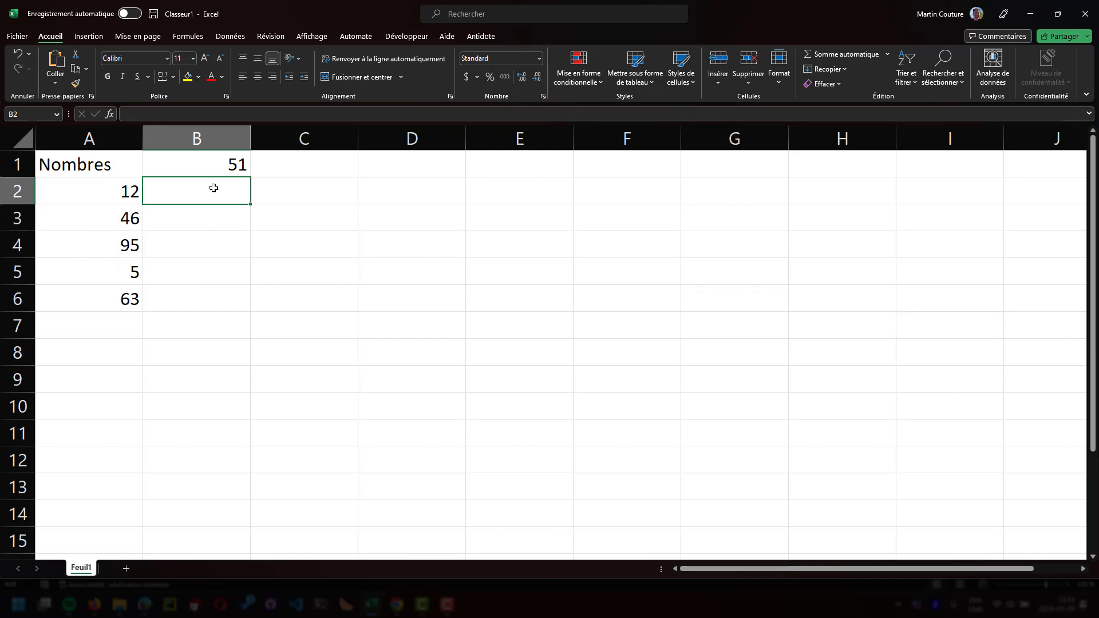
pyautogui.click(211, 162)
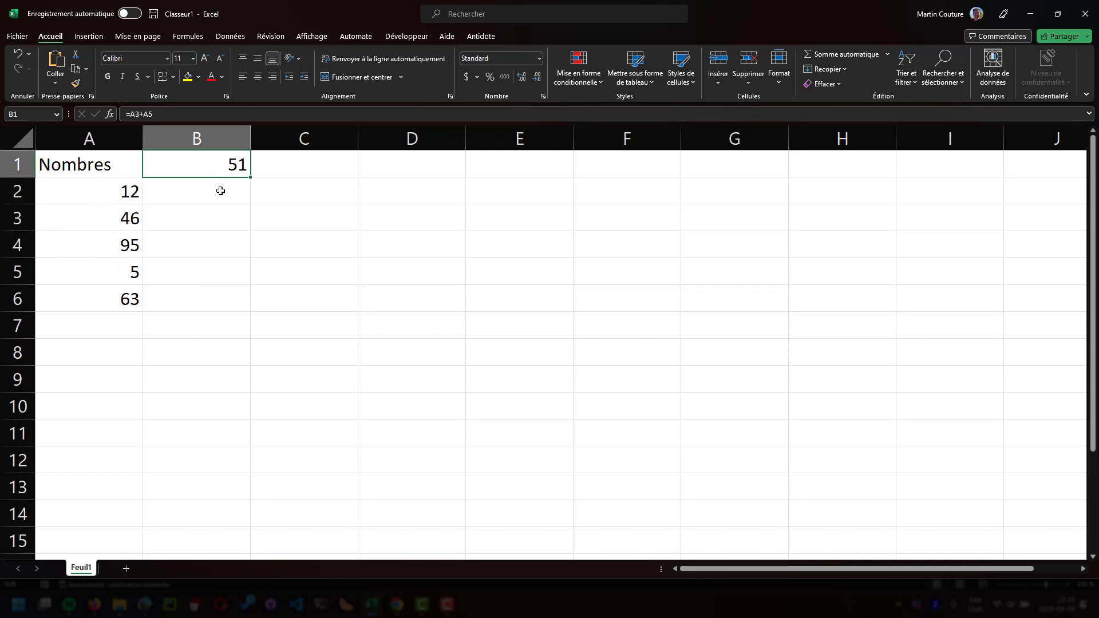
# Step: Set cell A3 to 100, and delete the addition formula from cell B1
pyautogui.click(129, 219)
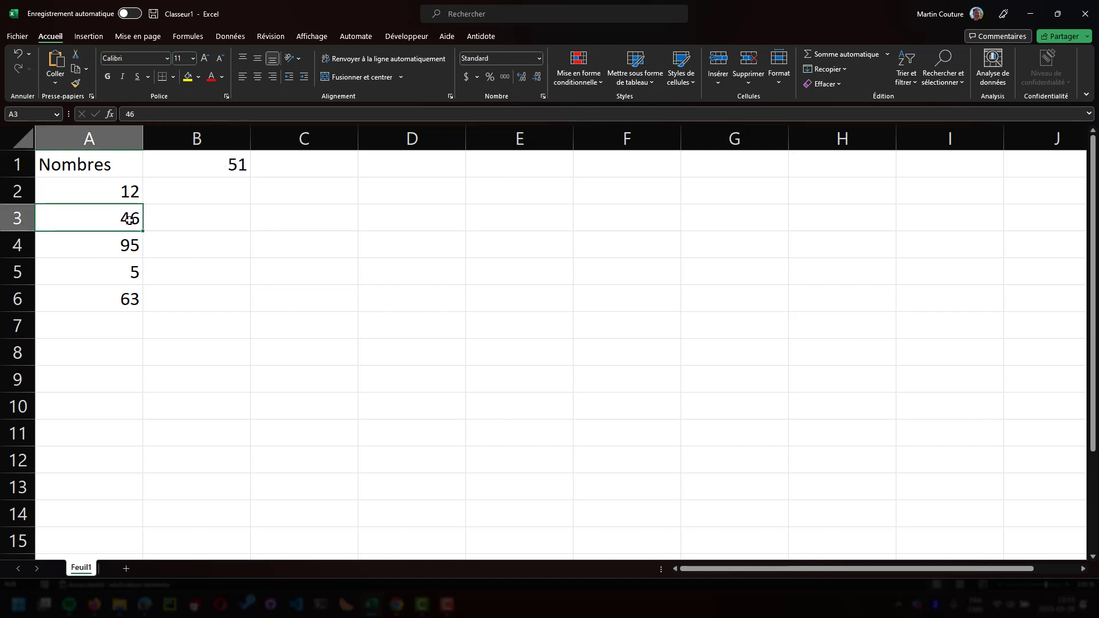
pyautogui.write('100')
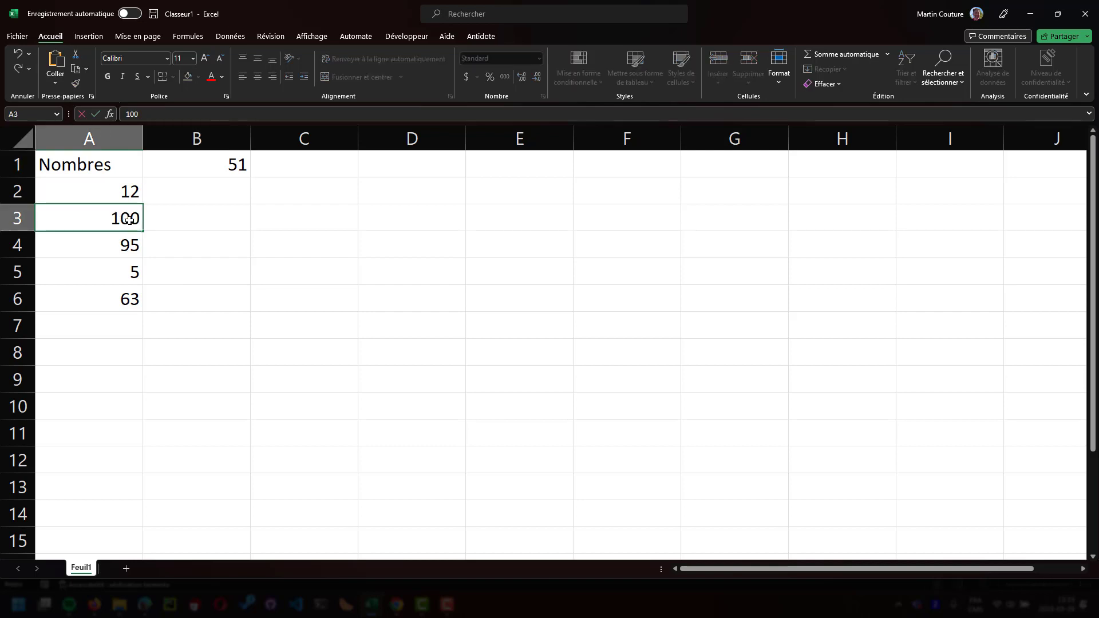
pyautogui.press('Return')
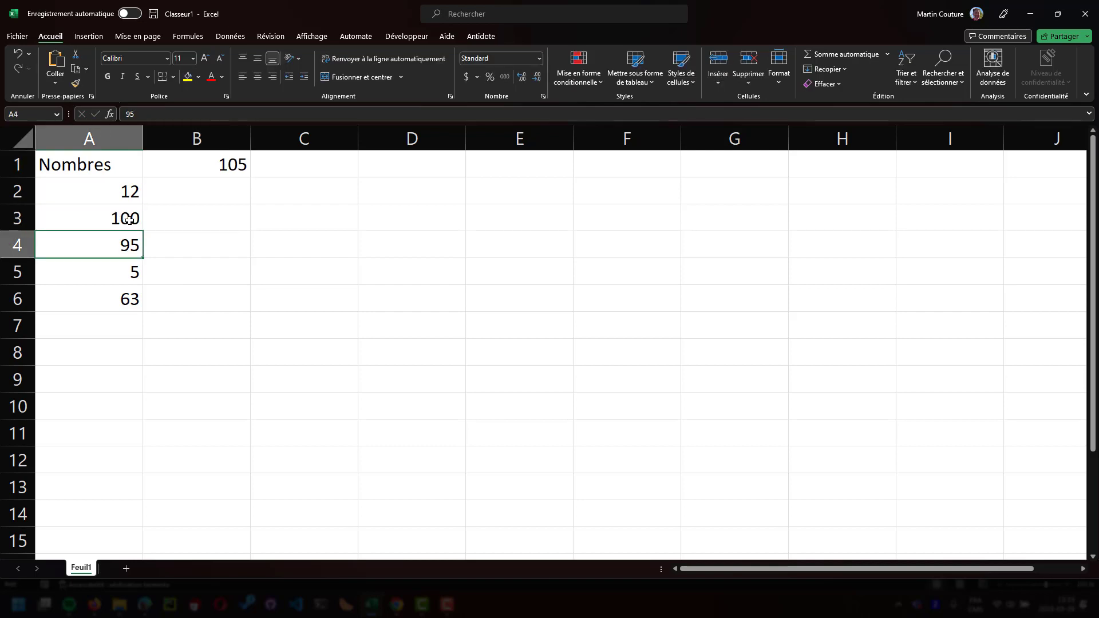
pyautogui.click(228, 165)
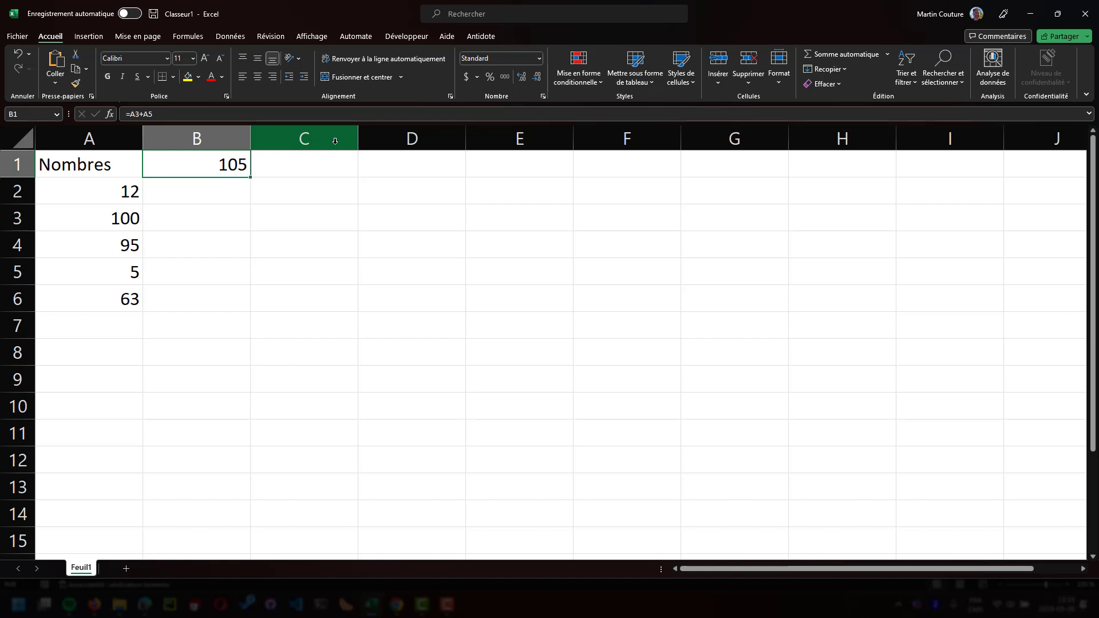
pyautogui.press('Delete')
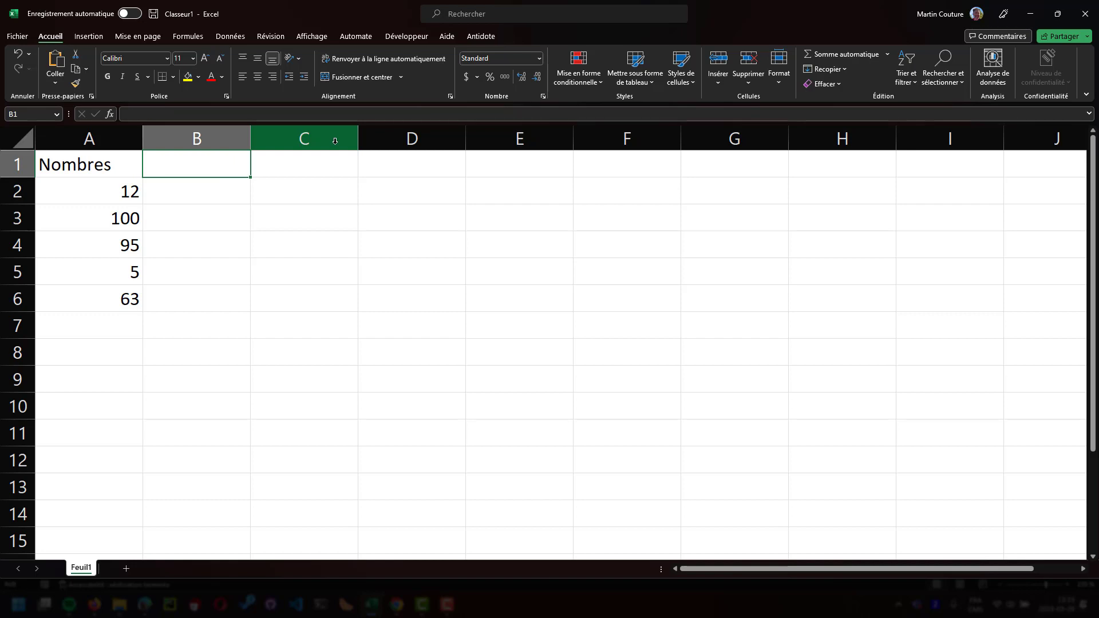
# Step: Add the five numbers by cell reference in A7 with the formula =A2+A3+A4+A5+A6
pyautogui.click(99, 321)
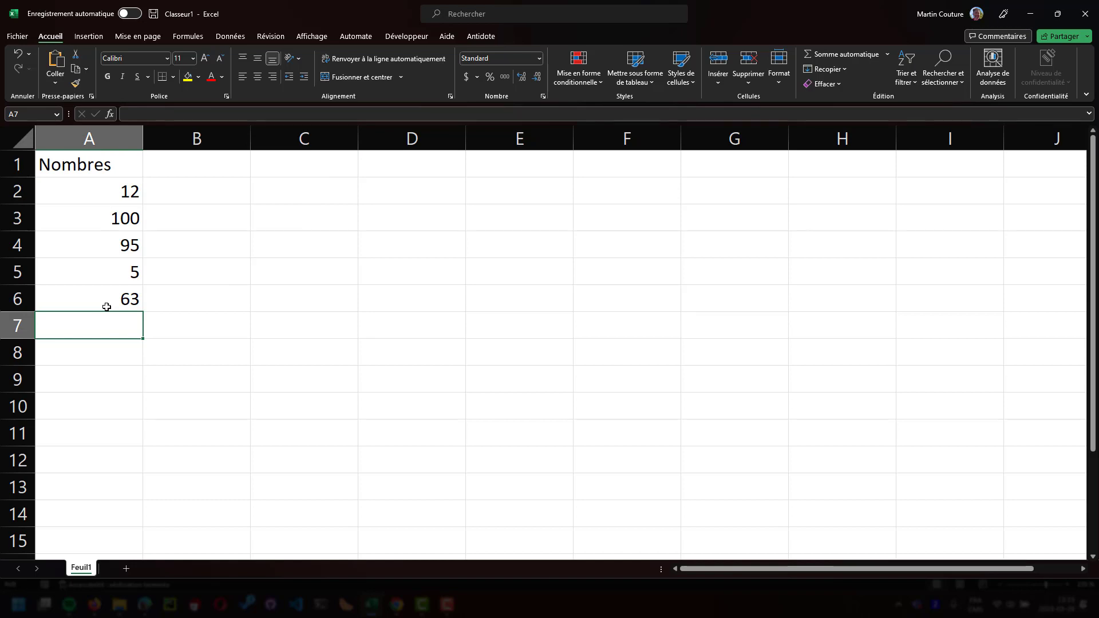
pyautogui.write('=')
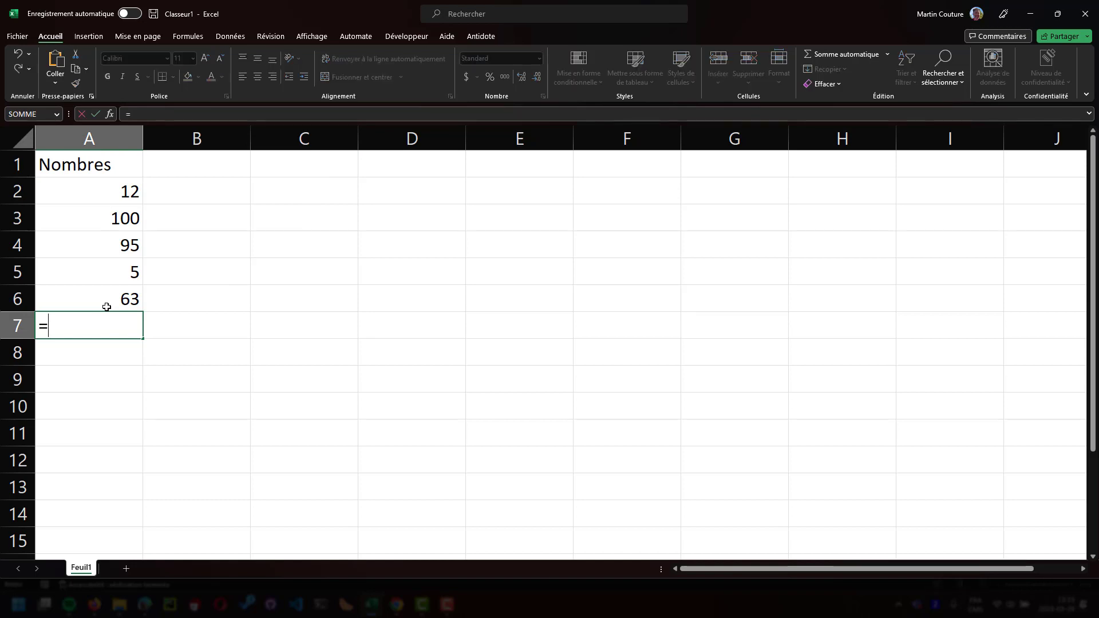
pyautogui.click(113, 190)
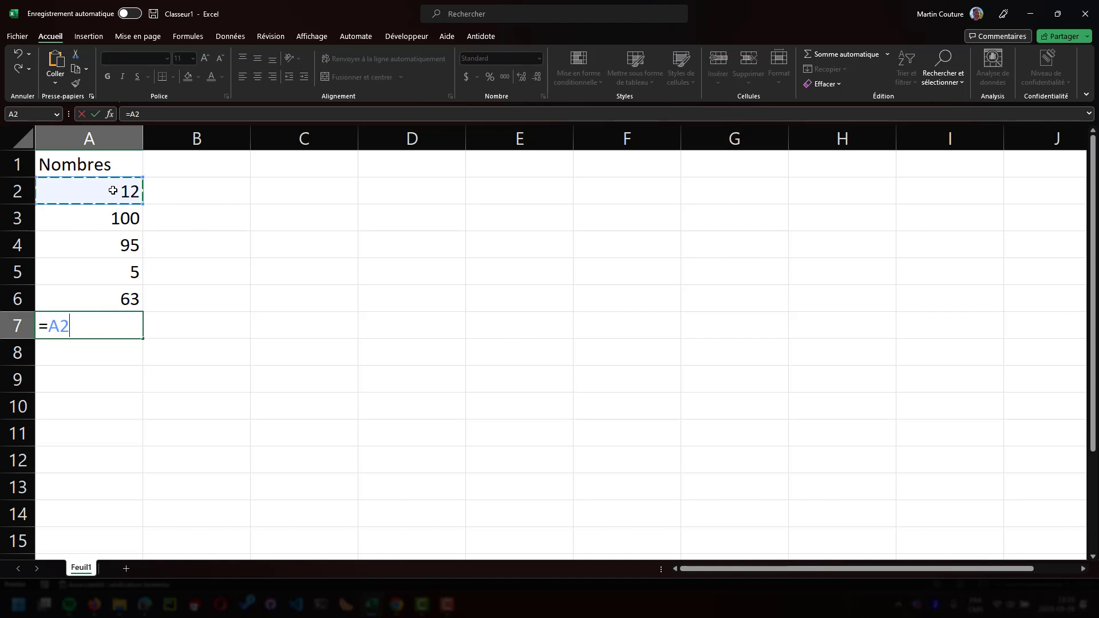
pyautogui.write('+')
pyautogui.click(126, 213)
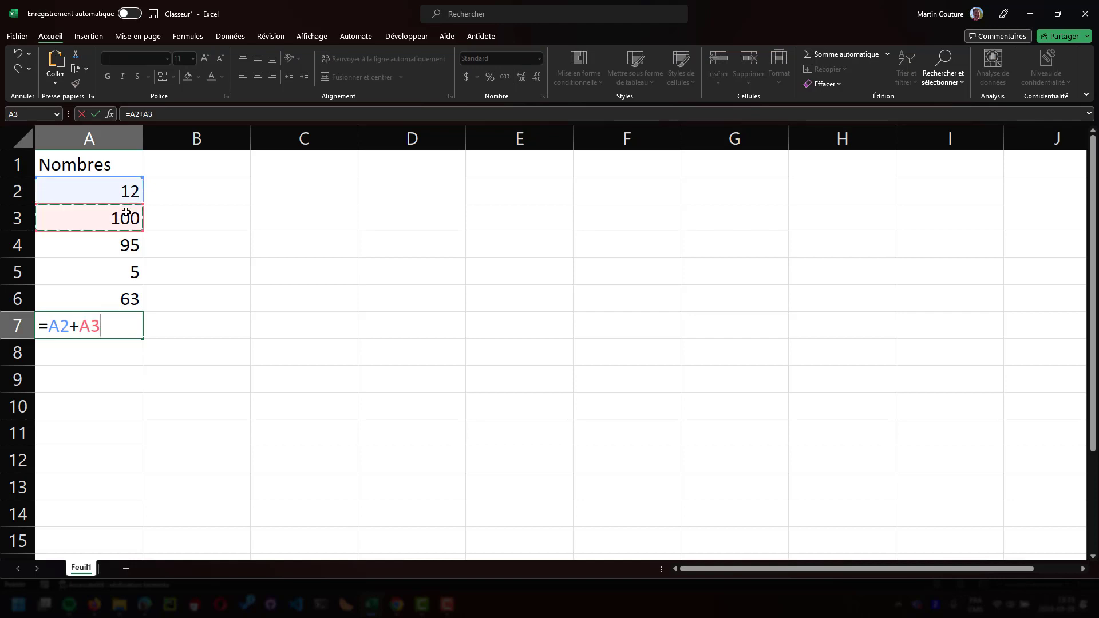
pyautogui.write('+')
pyautogui.click(115, 243)
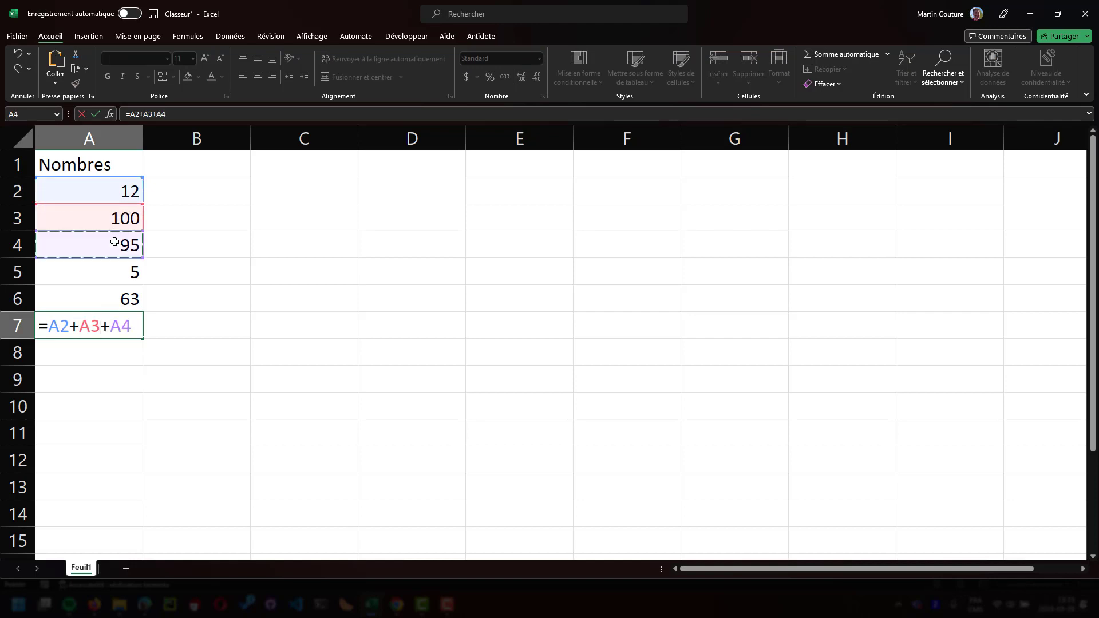
pyautogui.write('+')
pyautogui.click(113, 275)
pyautogui.write('+')
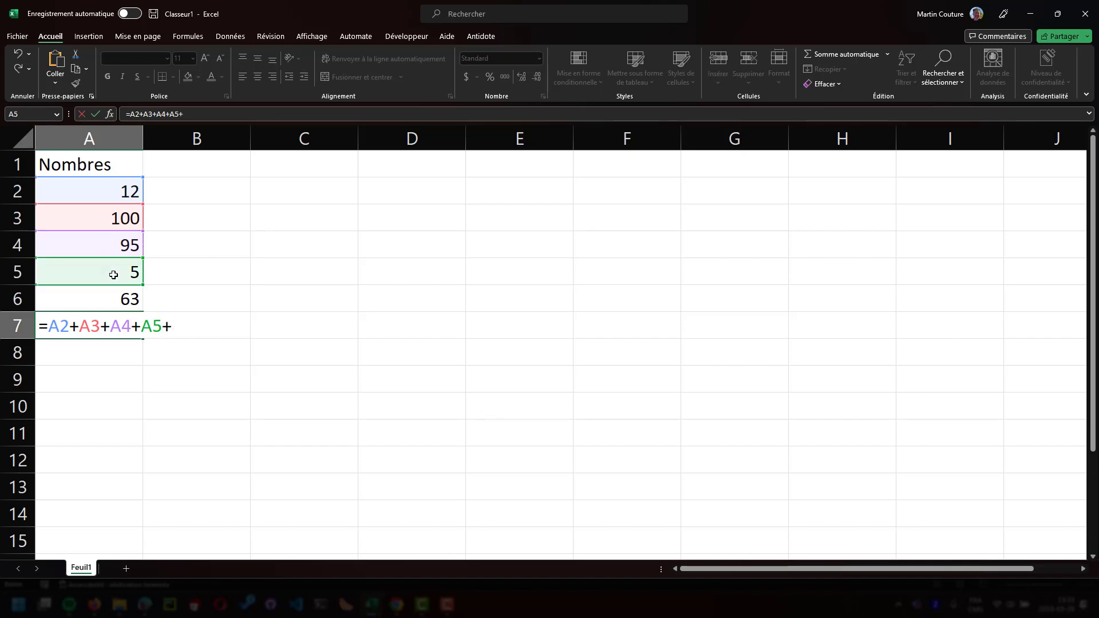
pyautogui.click(125, 294)
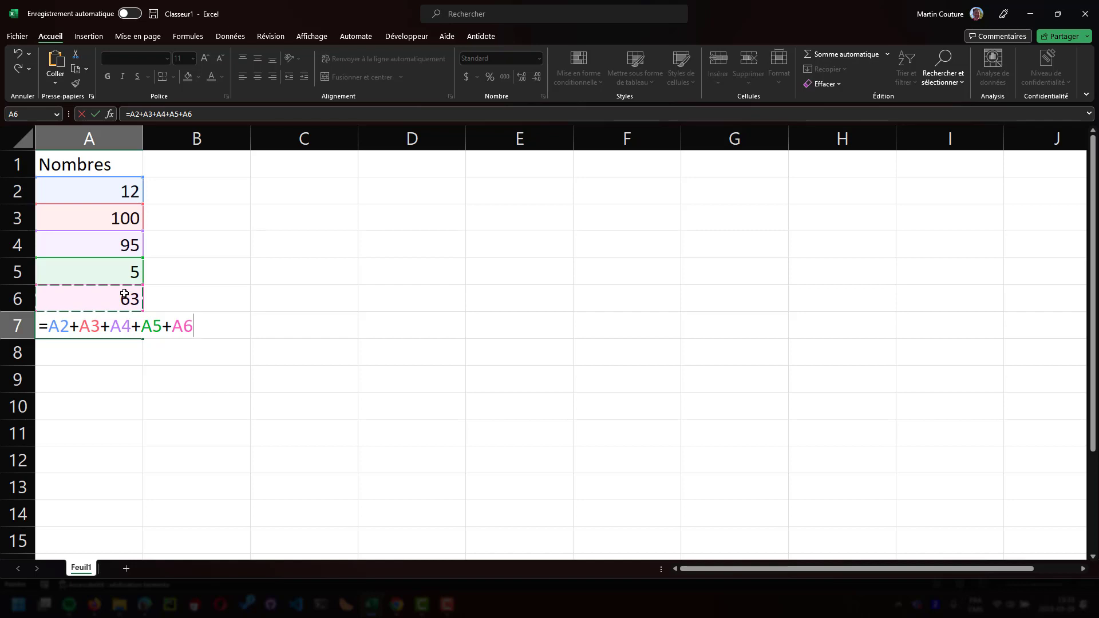
pyautogui.press('Return')
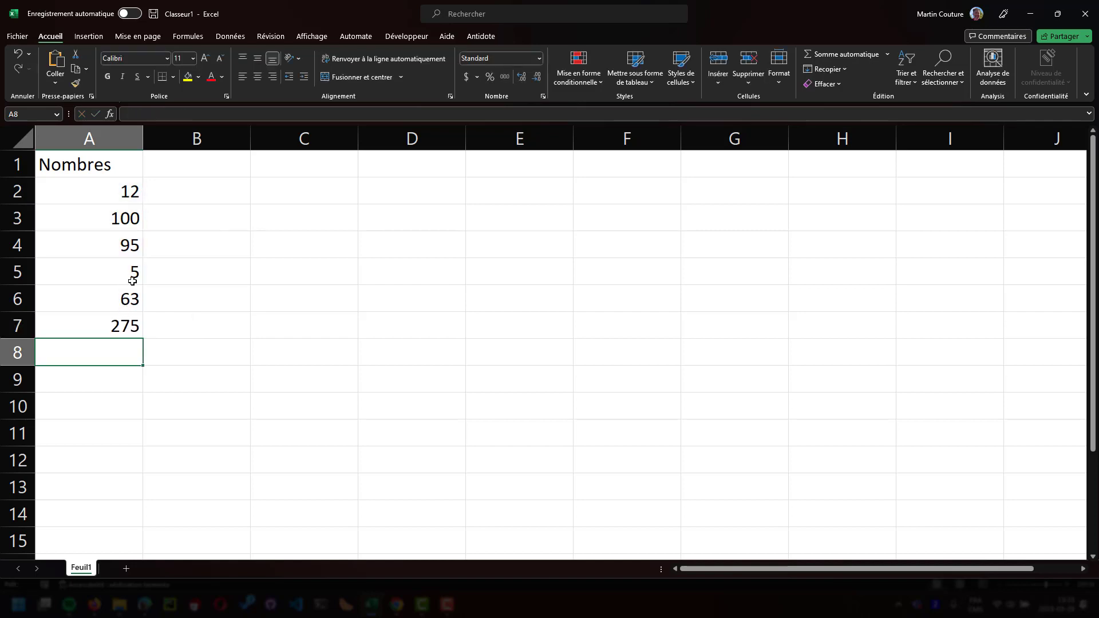
# Step: Set the number in cell A5 to 10
pyautogui.click(134, 272)
pyautogui.write('0')
pyautogui.press('Return')
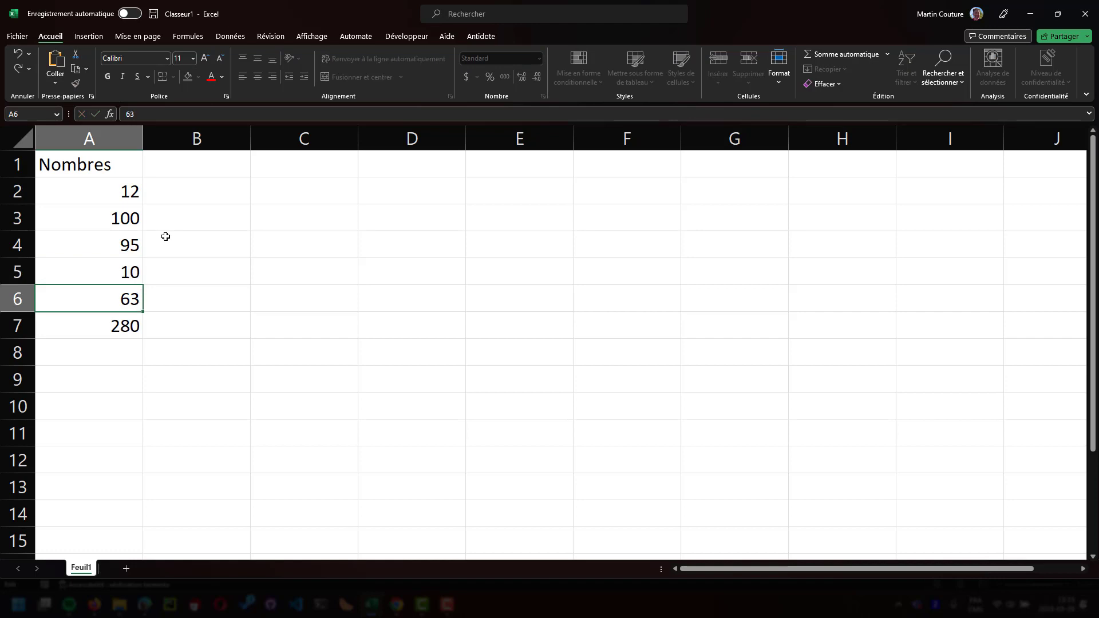
# Step: Replace the addition formula in A7 with the SOMME function, using A2:A6 as its first argument
pyautogui.click(126, 326)
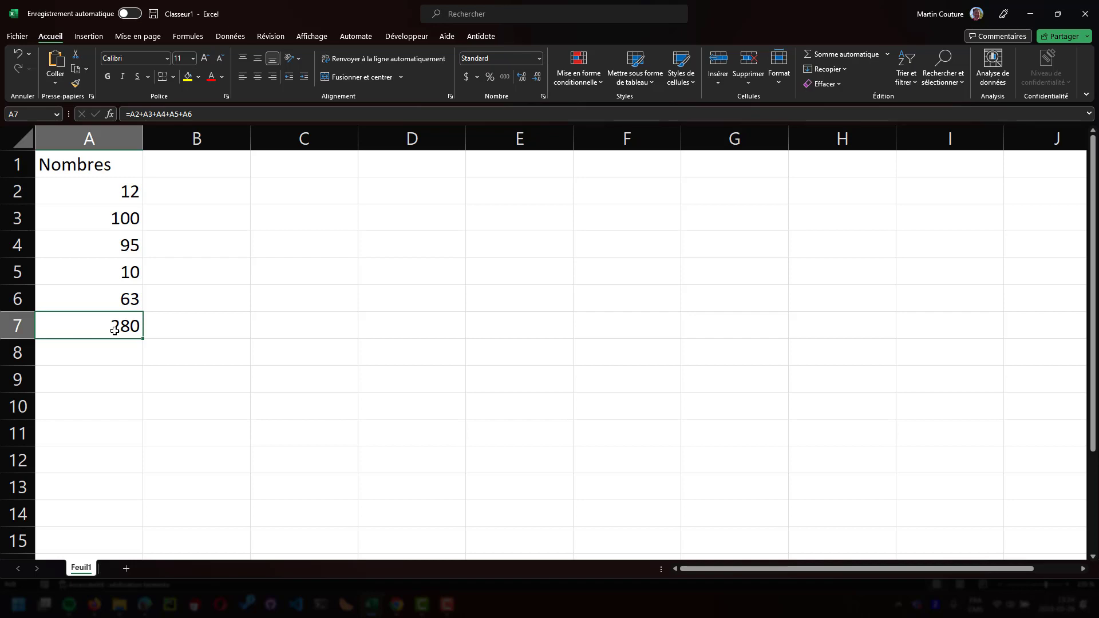
pyautogui.press('Delete')
pyautogui.write('=')
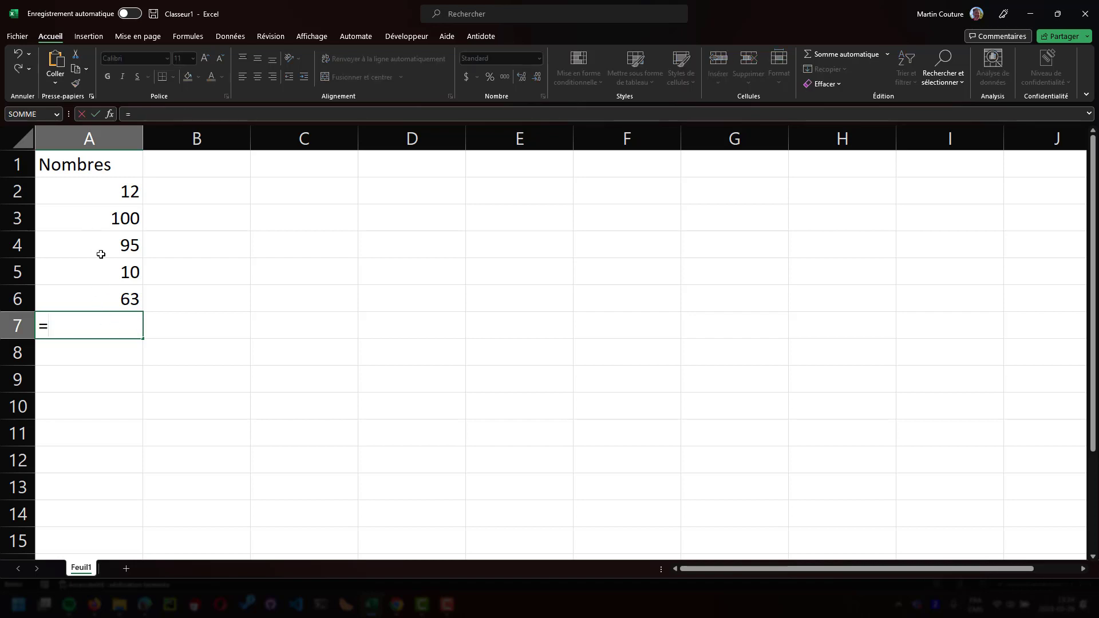
pyautogui.click(29, 117)
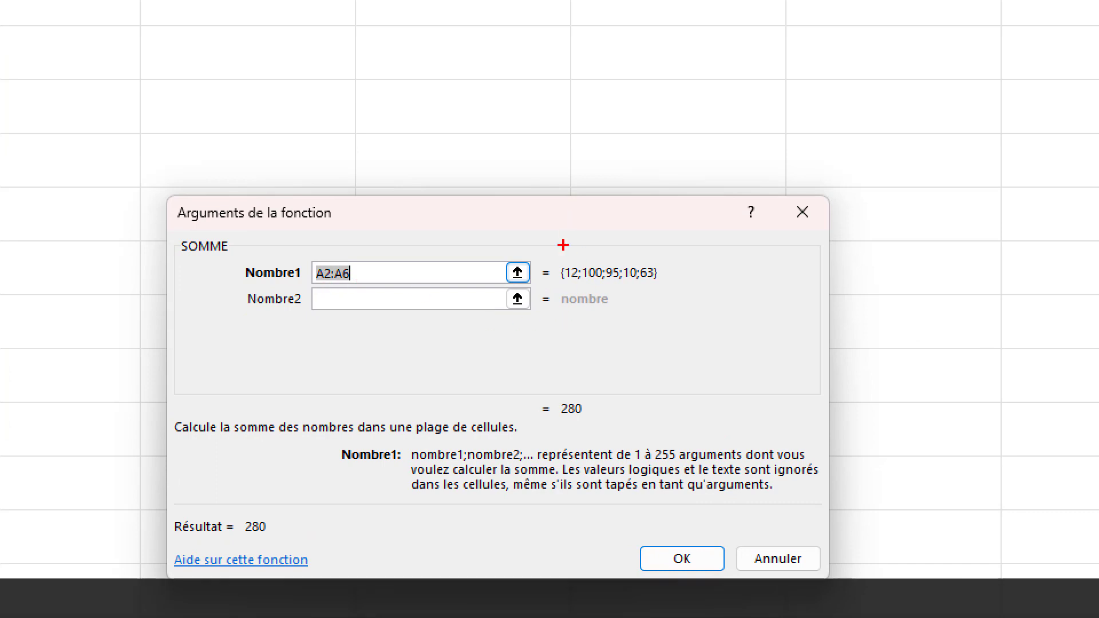
pyautogui.moveTo(591, 254)
pyautogui.mouseDown()
pyautogui.moveTo(651, 320)
pyautogui.moveTo(612, 244)
pyautogui.moveTo(567, 253)
pyautogui.mouseUp()
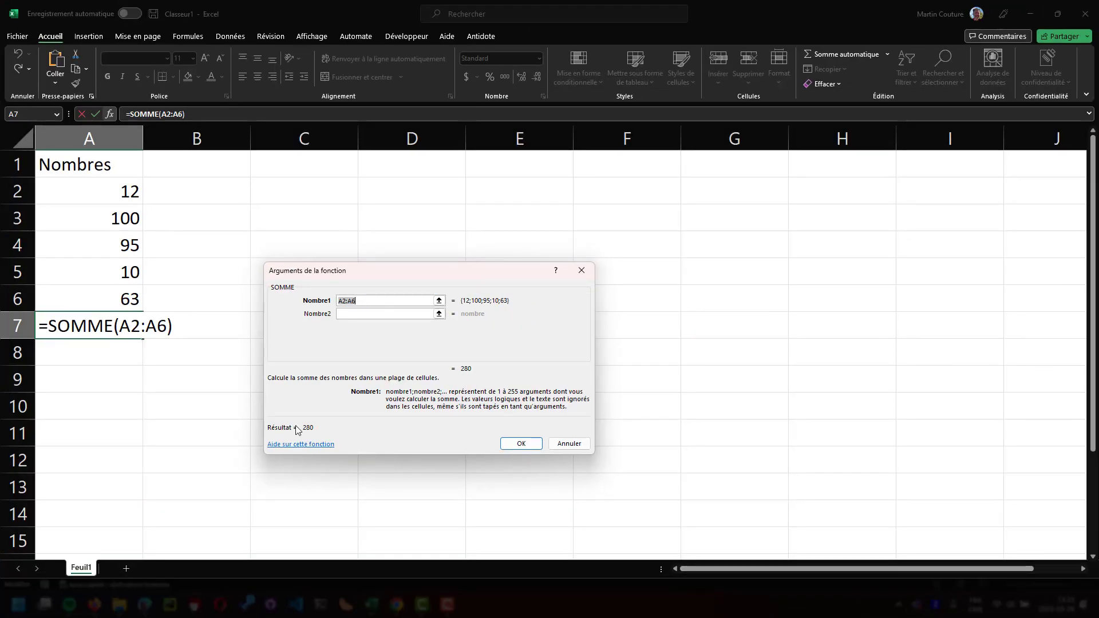
pyautogui.click(699, 561)
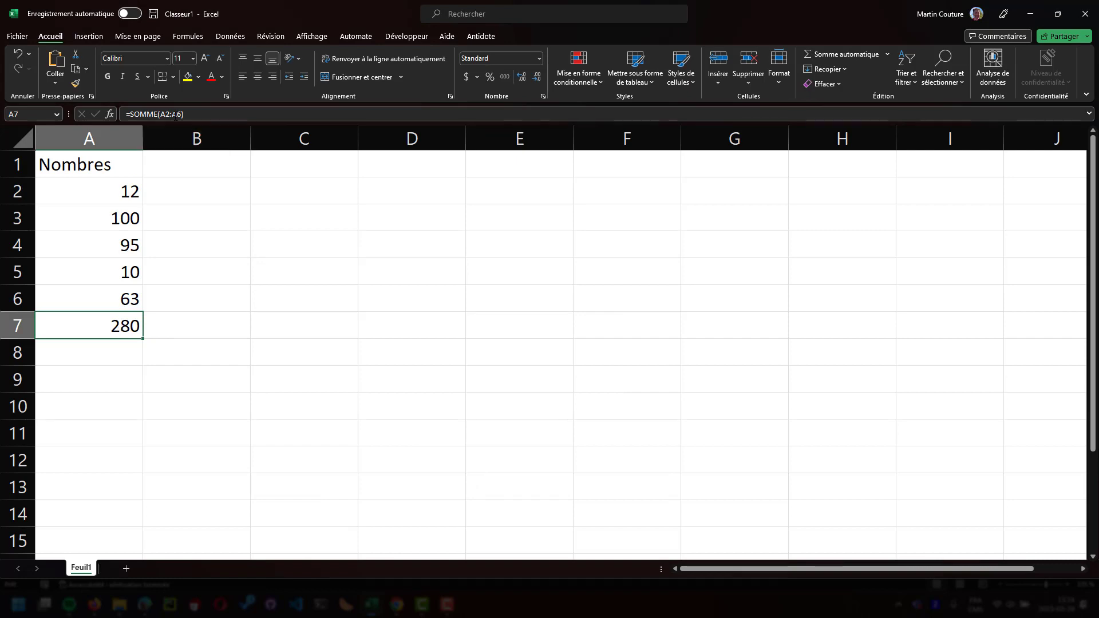
# Step: Shrink the range summed in A7 to A2:A5
pyautogui.click(172, 114)
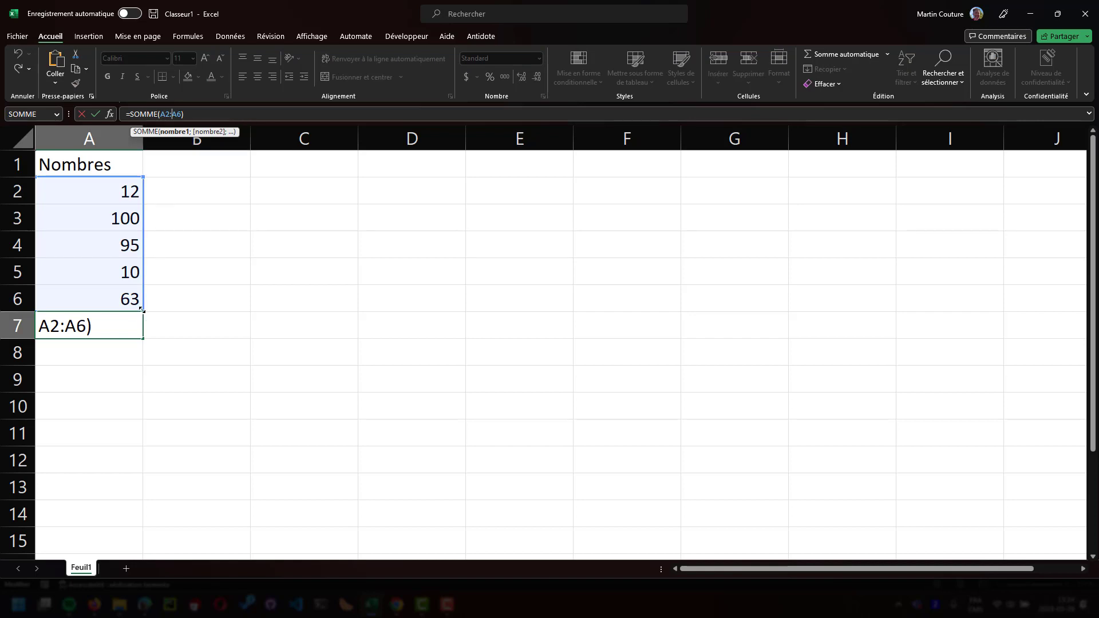
pyautogui.moveTo(139, 301); pyautogui.dragTo(136, 286)
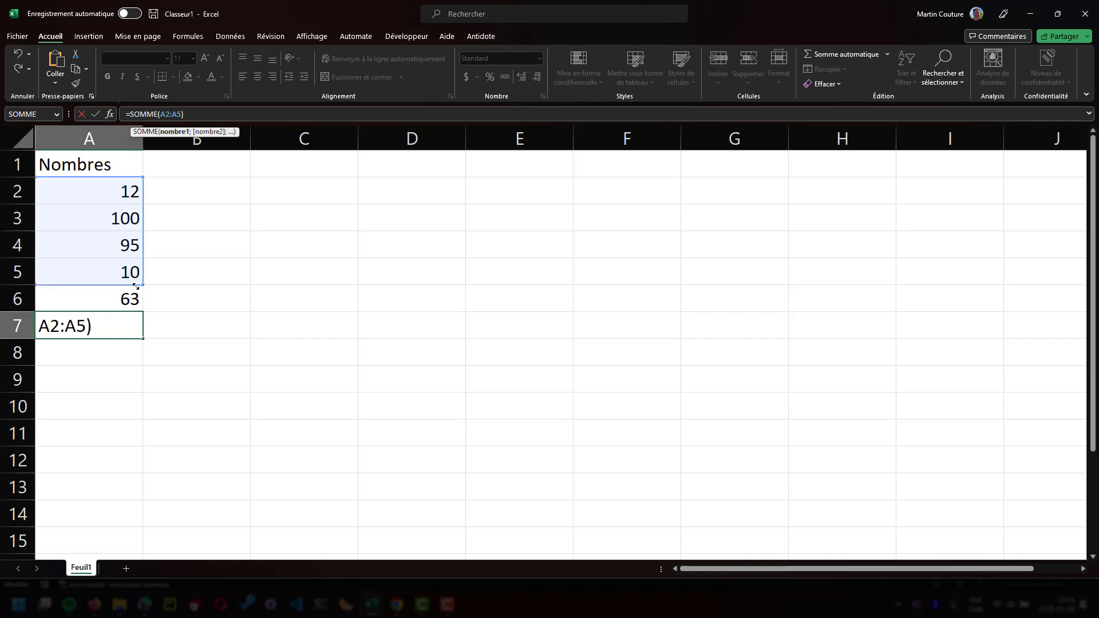
pyautogui.press('Return')
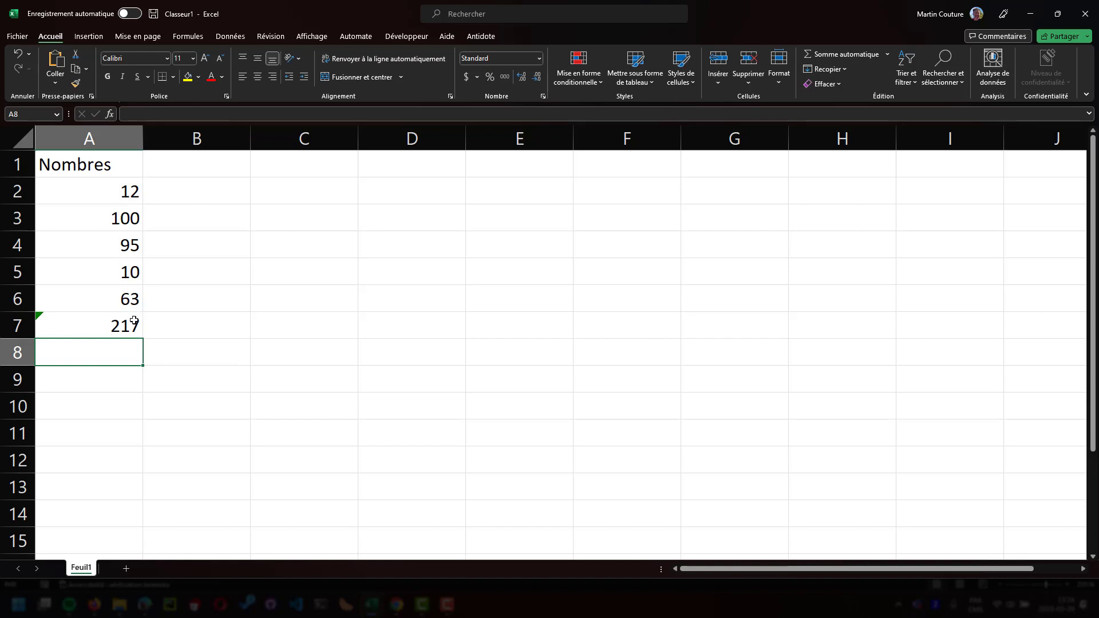
# Step: Extend the range summed in A7 to A2:A6
pyautogui.press('Up')
pyautogui.click(170, 114)
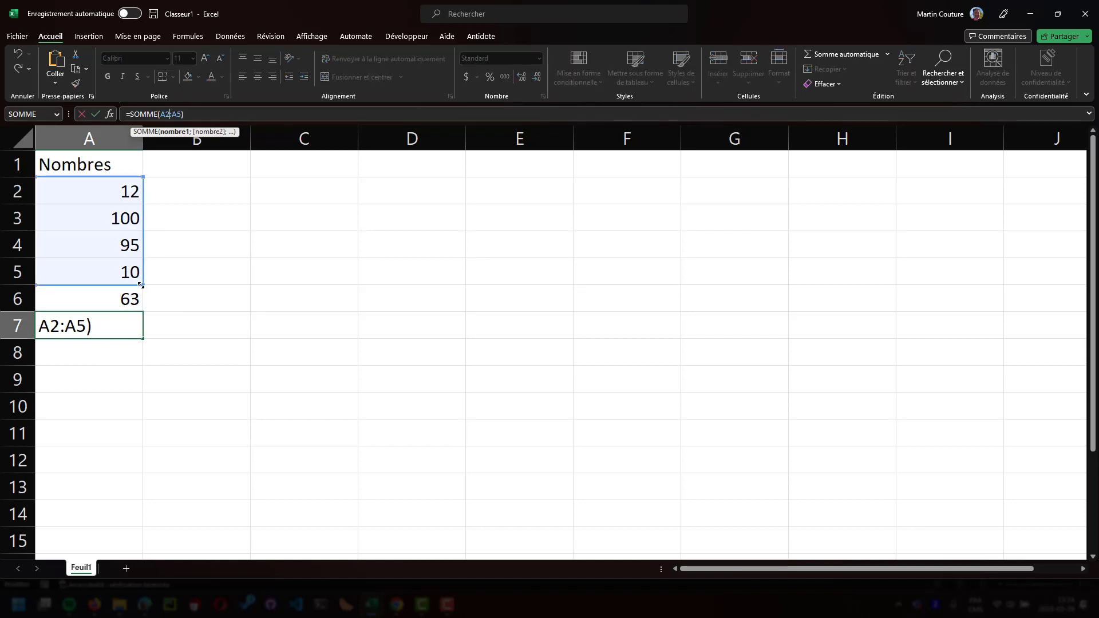
pyautogui.moveTo(144, 300); pyautogui.dragTo(143, 300)
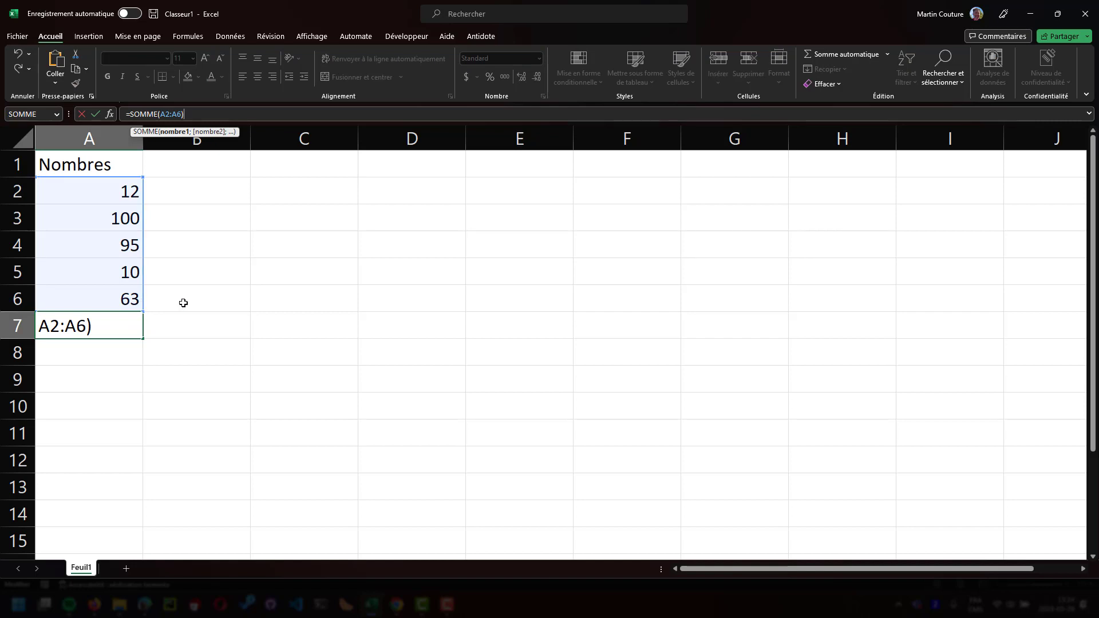
pyautogui.press('Return')
# Step: Clear the formula in A7 and insert an automatic sum of A2:A6 there instead
pyautogui.click(108, 331)
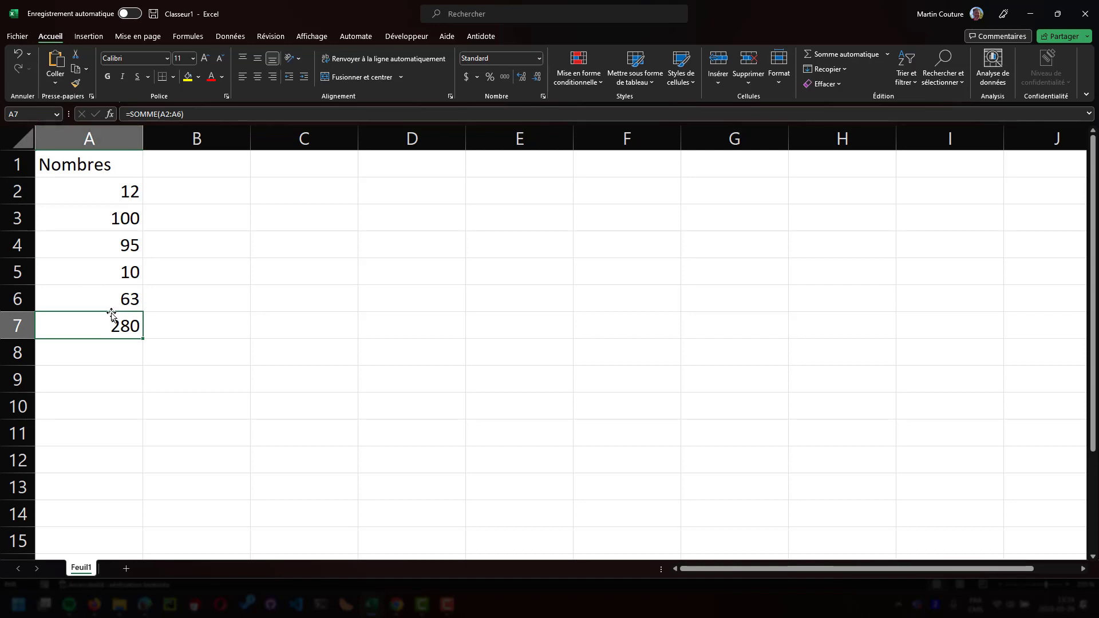
pyautogui.write('=')
pyautogui.press('Escape')
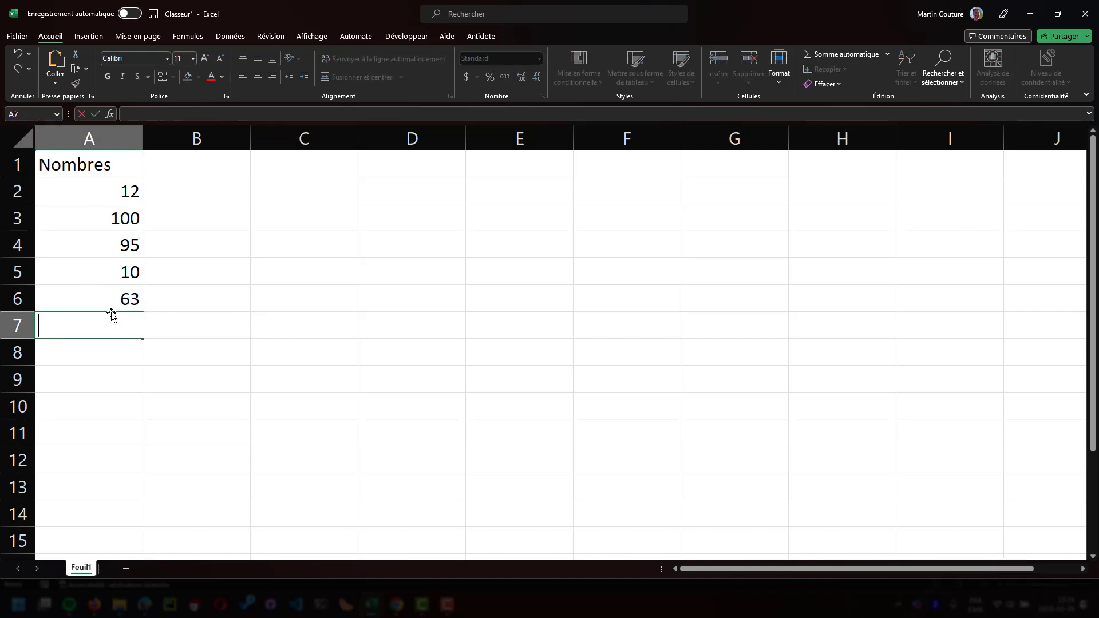
pyautogui.click(166, 390)
pyautogui.click(101, 320)
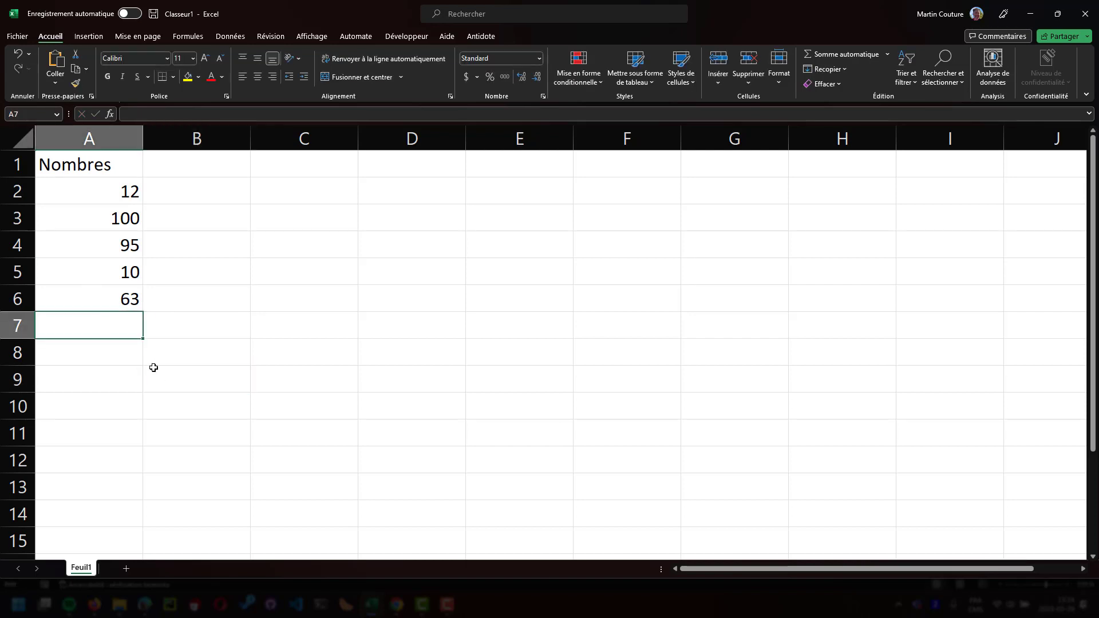
pyautogui.click(860, 52)
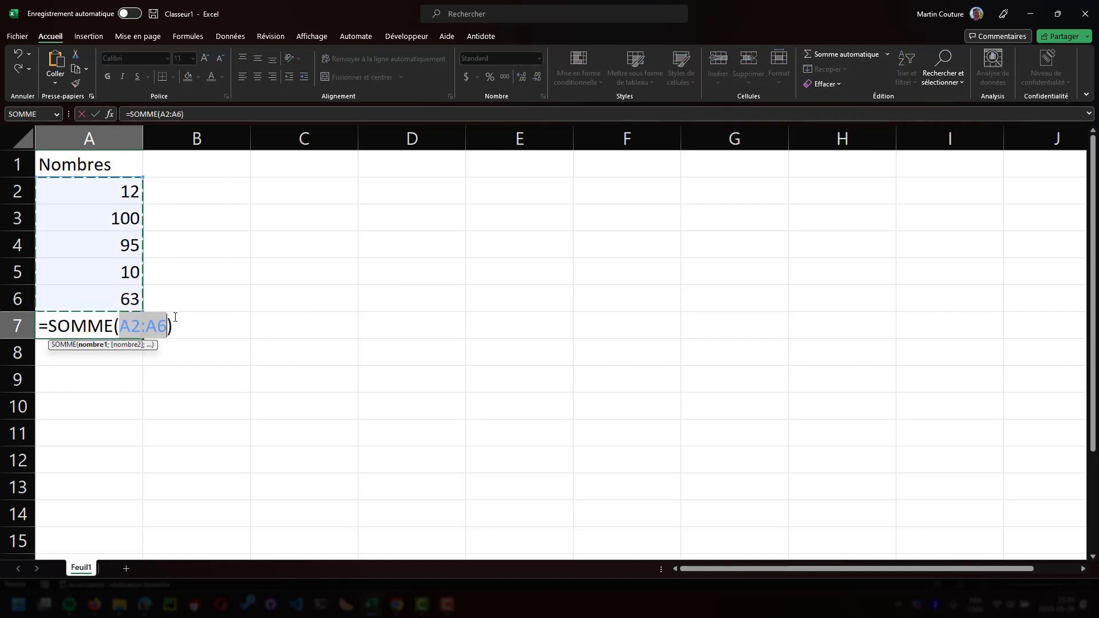
pyautogui.press('Return')
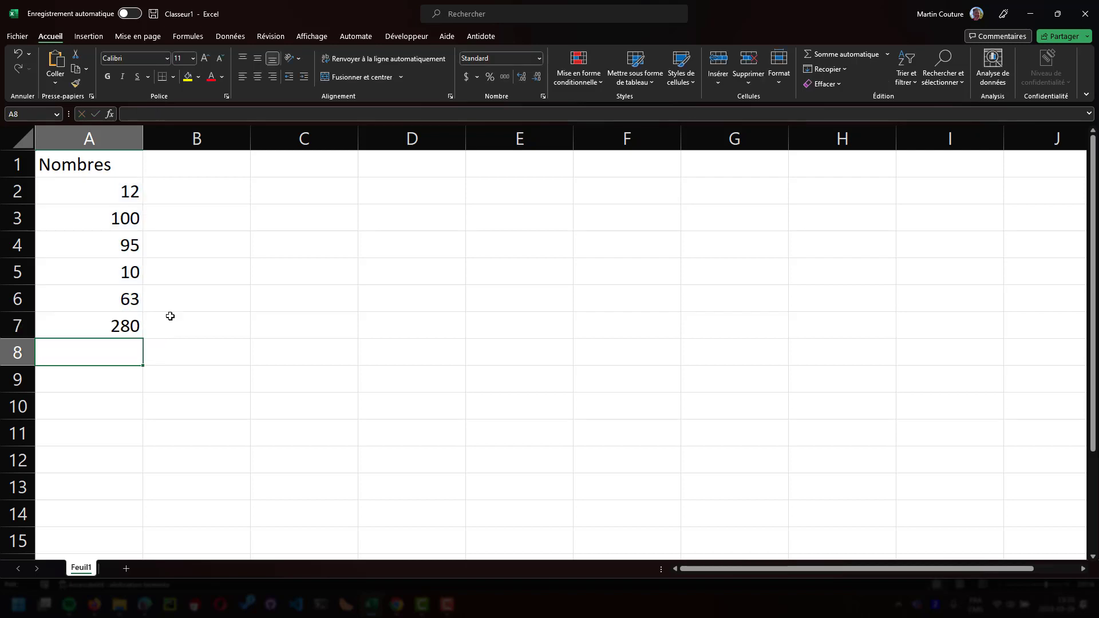
# Step: Inspect the cell range used by the SOMME formula in A7, leaving the formula as it is
pyautogui.click(117, 327)
pyautogui.click(173, 114)
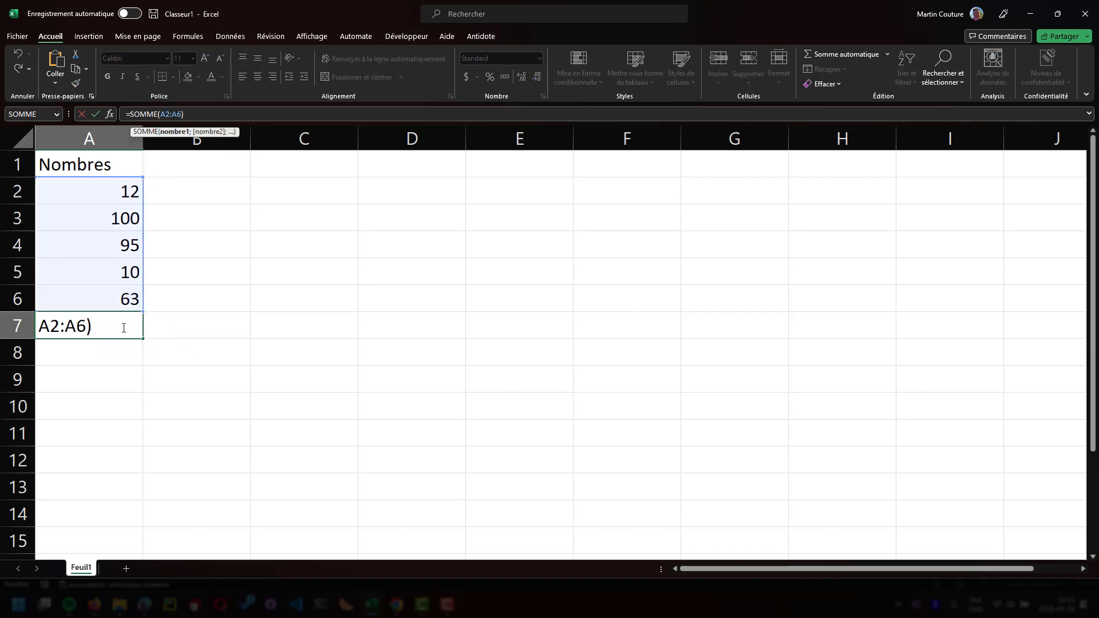
pyautogui.click(230, 303)
pyautogui.press('Escape')
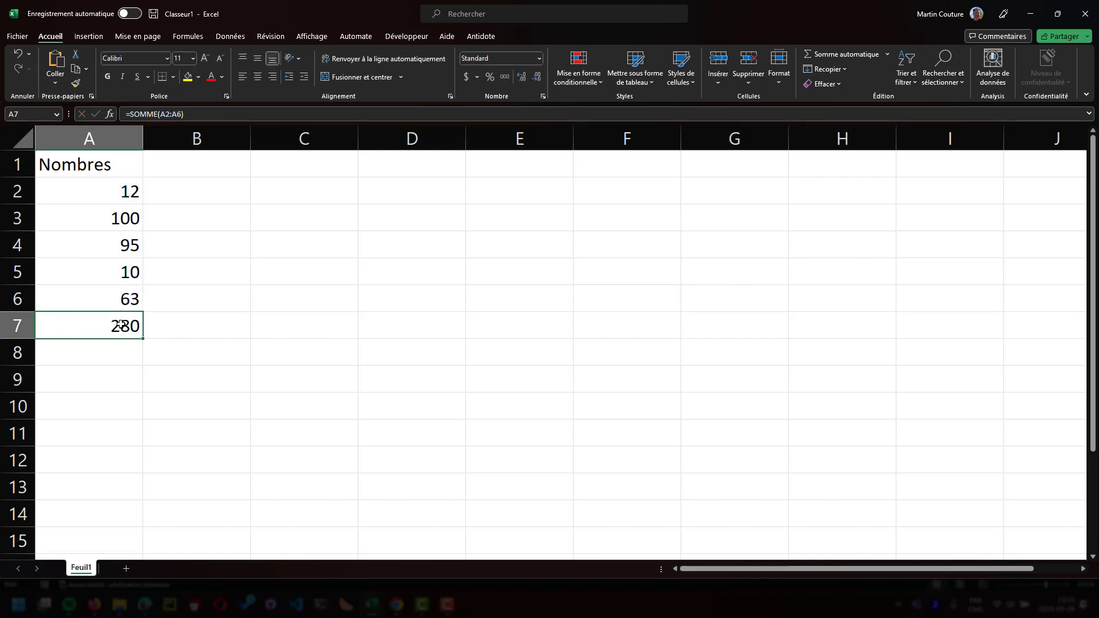
# Step: Delete the sum in A7 and calculate the average of A2:A6 there with the MOYENNE function
pyautogui.press('Delete')
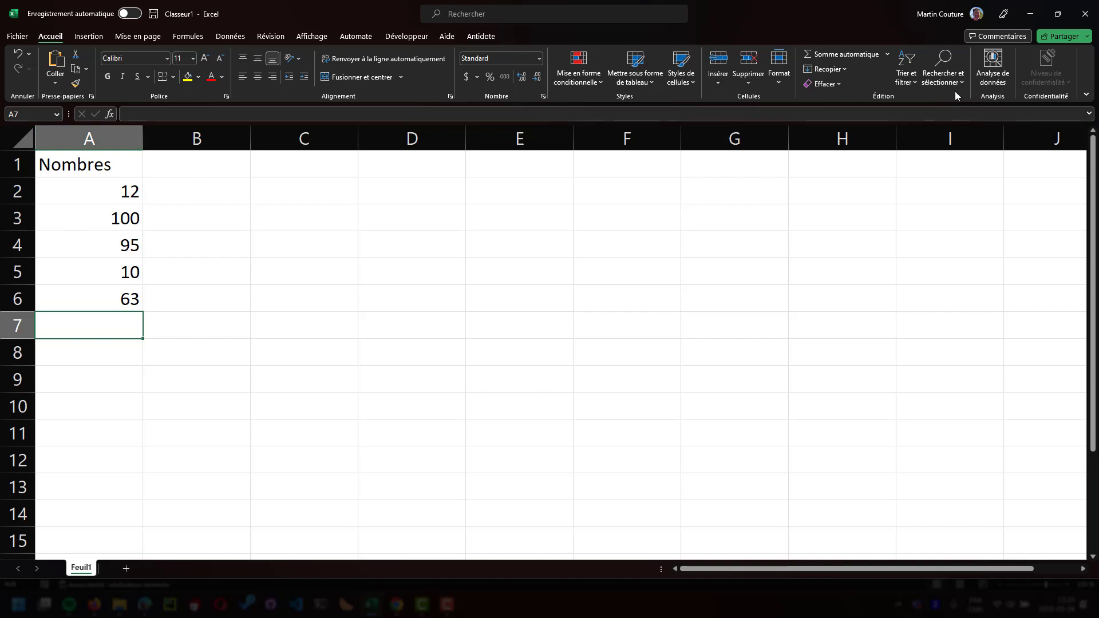
pyautogui.click(888, 55)
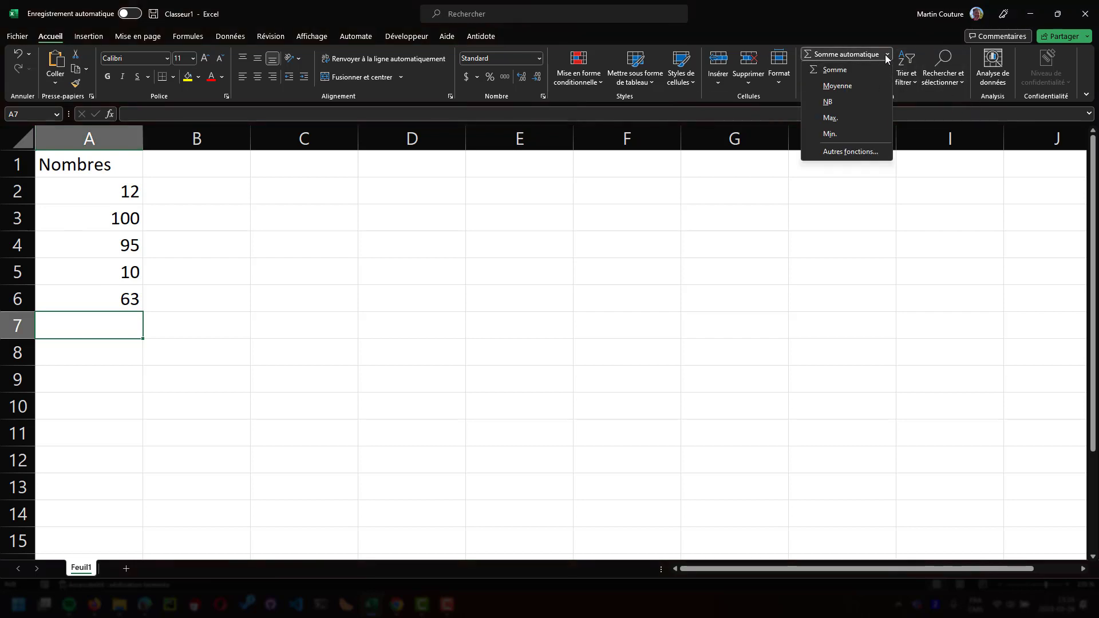
pyautogui.click(867, 84)
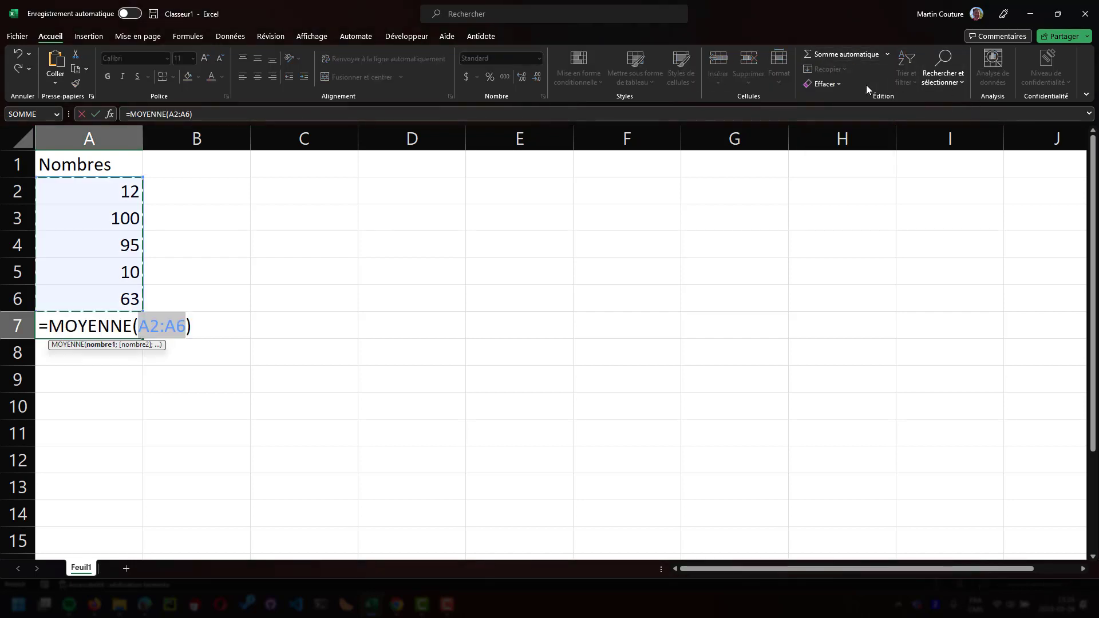
pyautogui.press('Return')
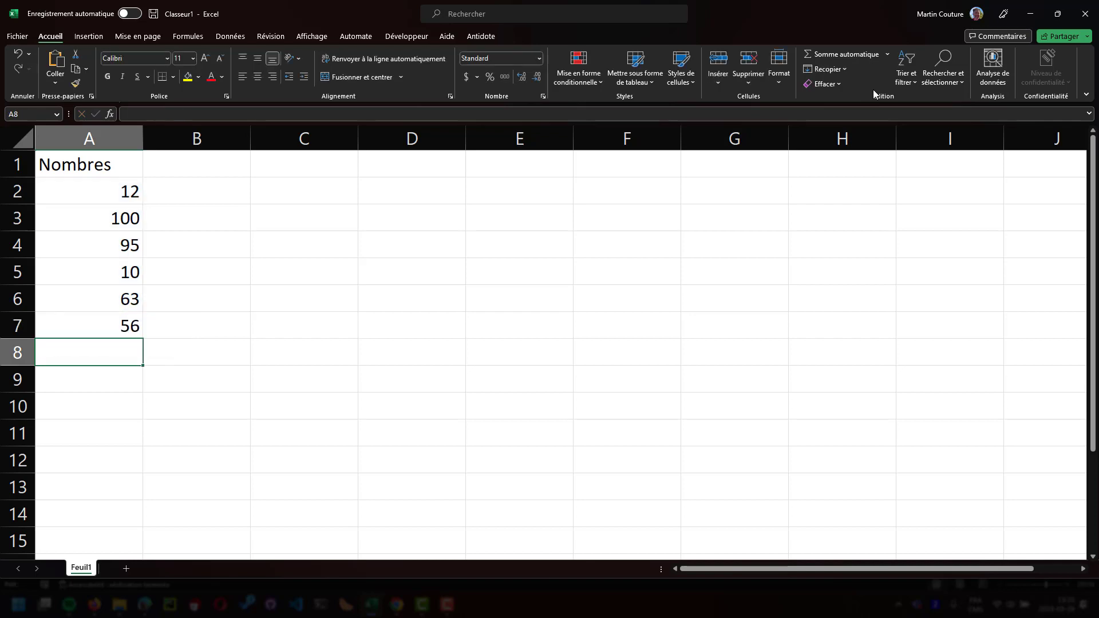
# Step: Replace the average in A7 with a count of the numbers in A2:A6 using the NB function
pyautogui.click(132, 322)
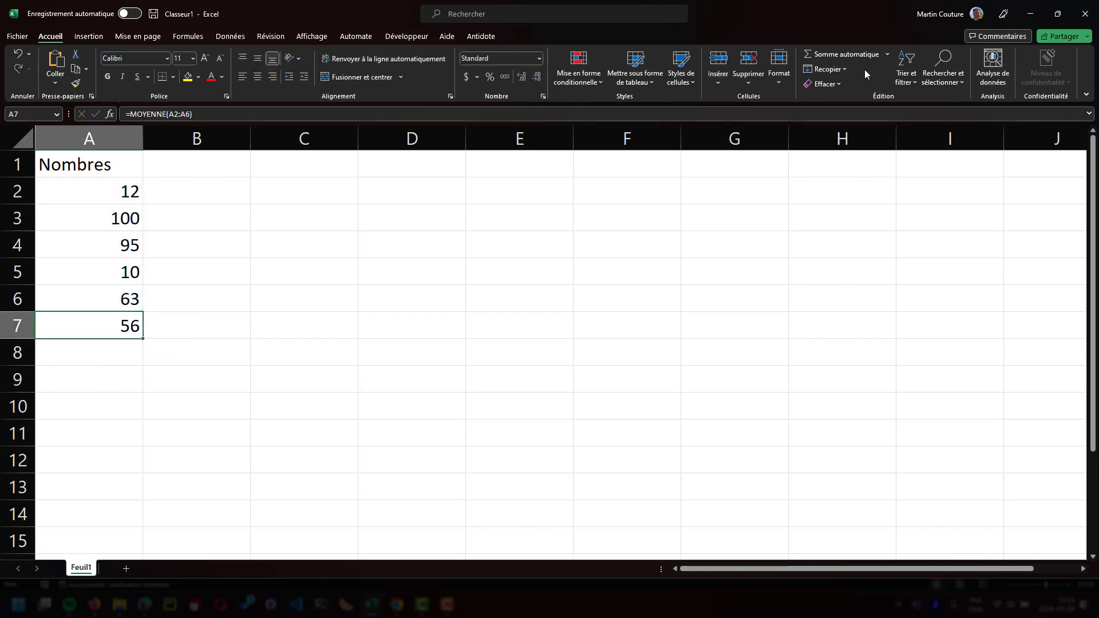
pyautogui.click(885, 54)
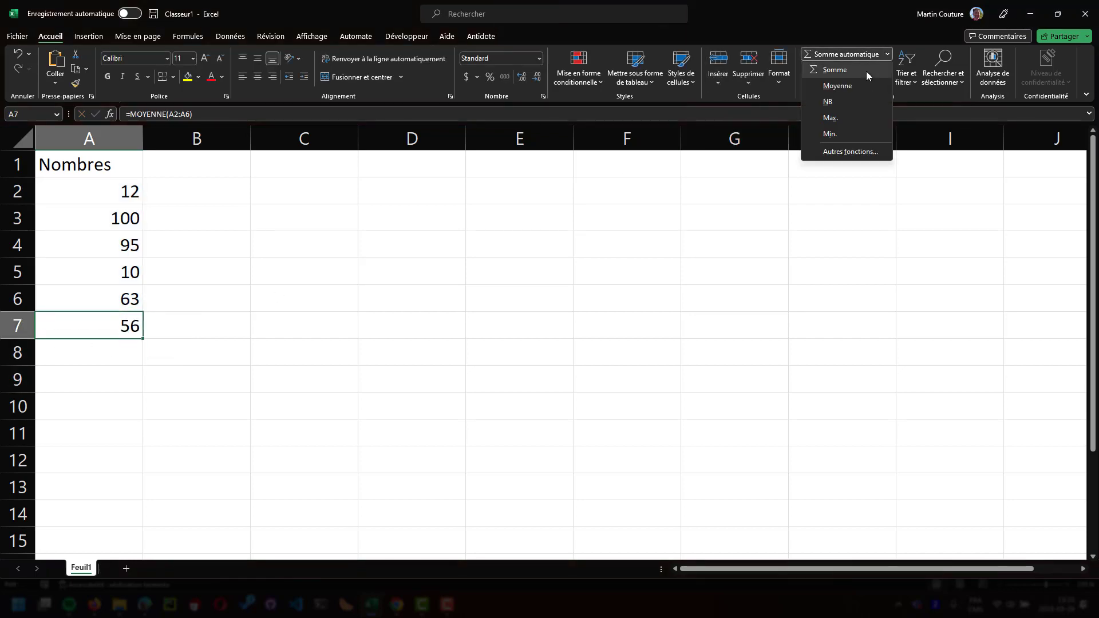
pyautogui.click(850, 102)
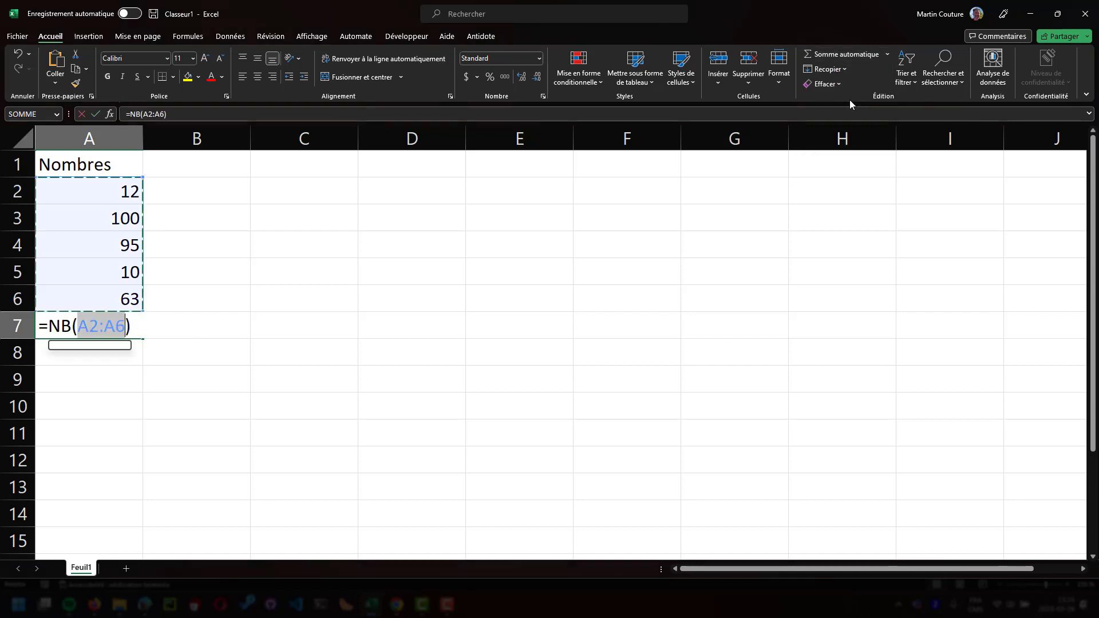
pyautogui.press('Return')
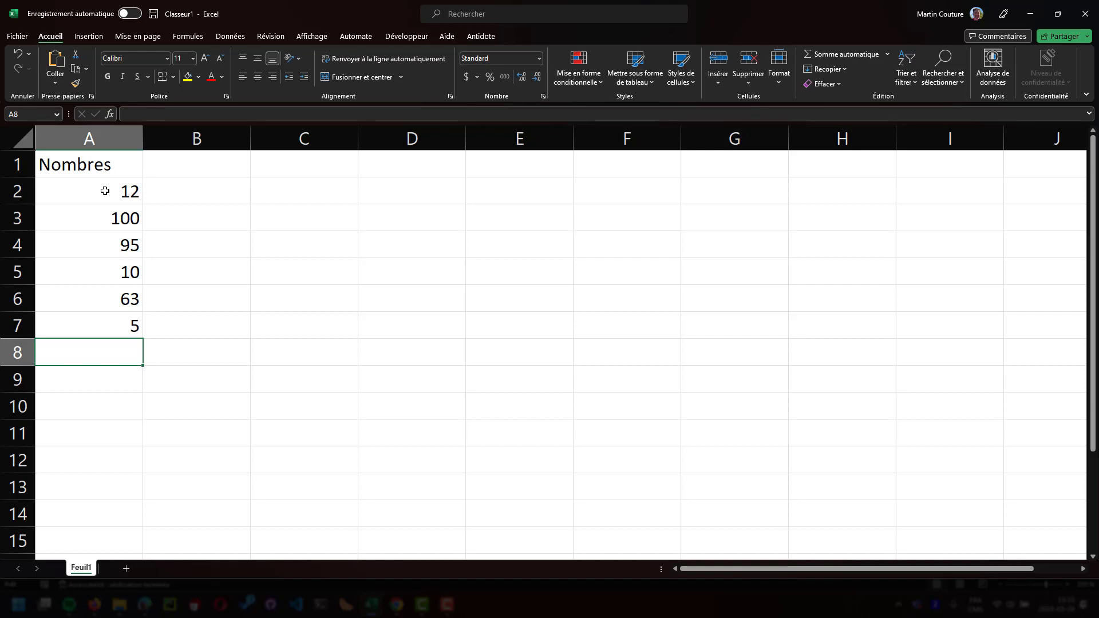
# Step: Go through the numbers in A2 to A6 one by one to check what the NB function counts
pyautogui.click(104, 191)
pyautogui.click(109, 220)
pyautogui.click(106, 246)
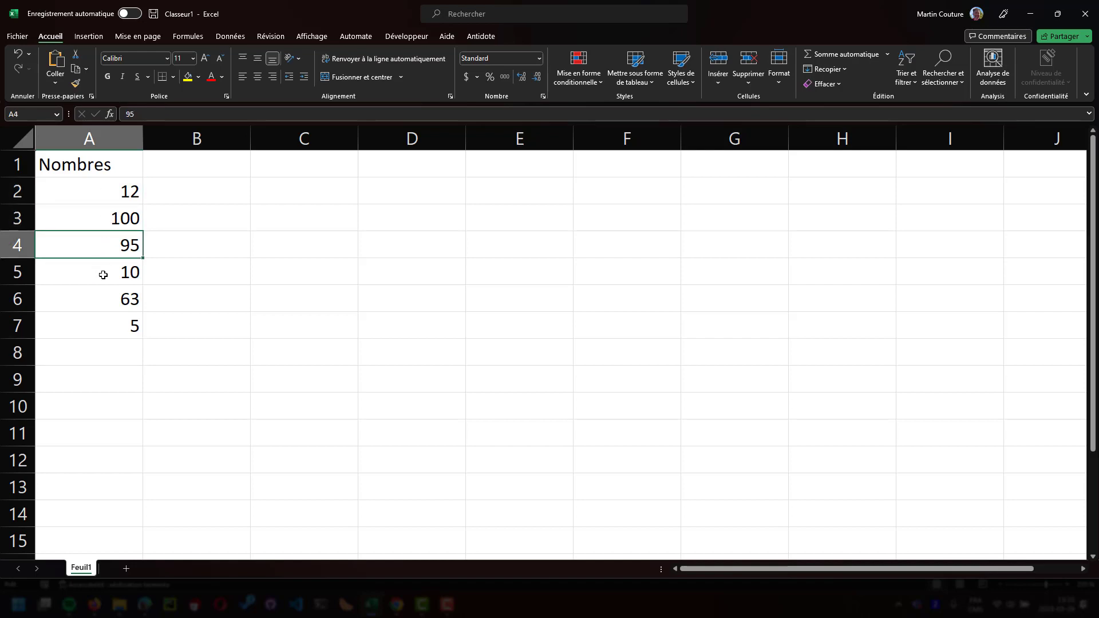
pyautogui.click(103, 275)
pyautogui.click(105, 299)
# Step: Change the range of the NB formula in A7 to A1:A5
pyautogui.click(114, 324)
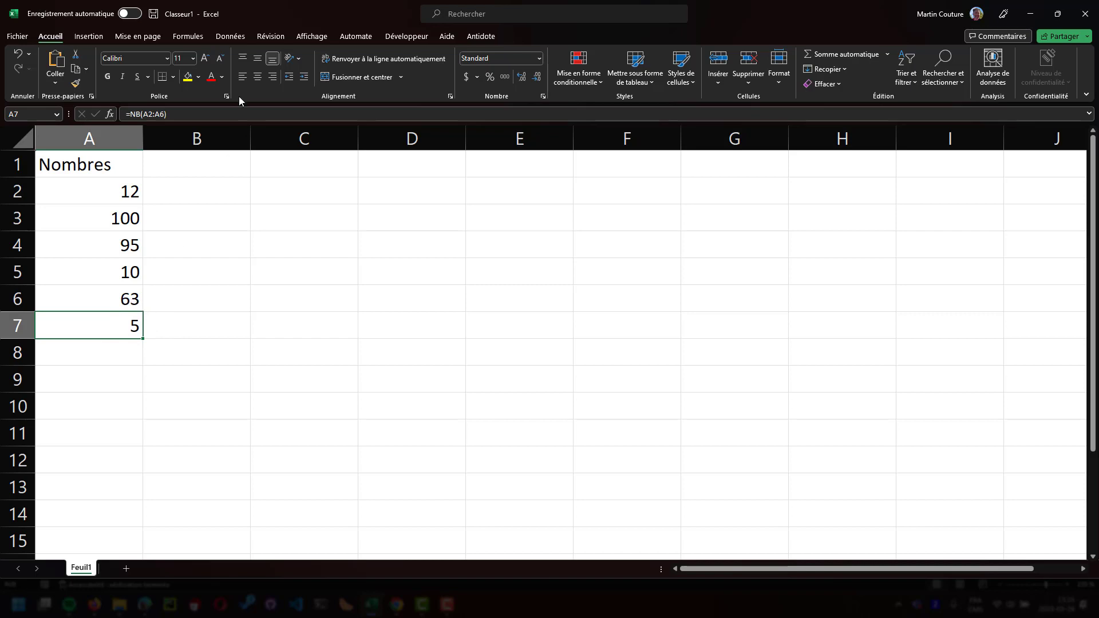
pyautogui.press('F2')
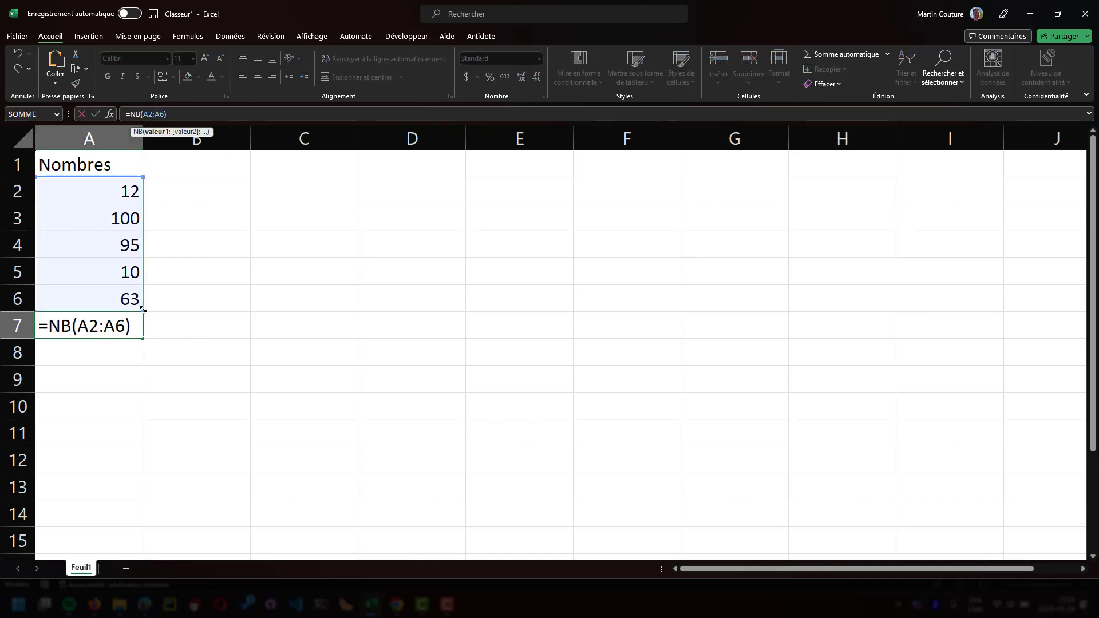
pyautogui.moveTo(145, 313)
pyautogui.mouseDown()
pyautogui.moveTo(144, 297)
pyautogui.moveTo(142, 309)
pyautogui.mouseUp()
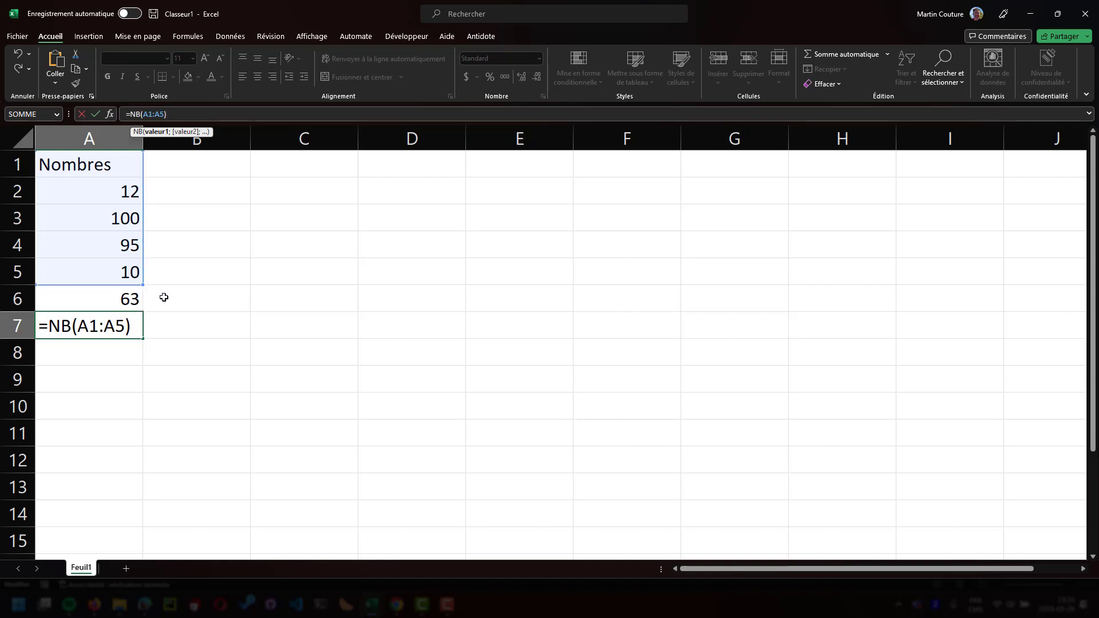
pyautogui.press('Return')
# Step: Extend the range of the NB formula in A7 to A1:A6
pyautogui.click(116, 320)
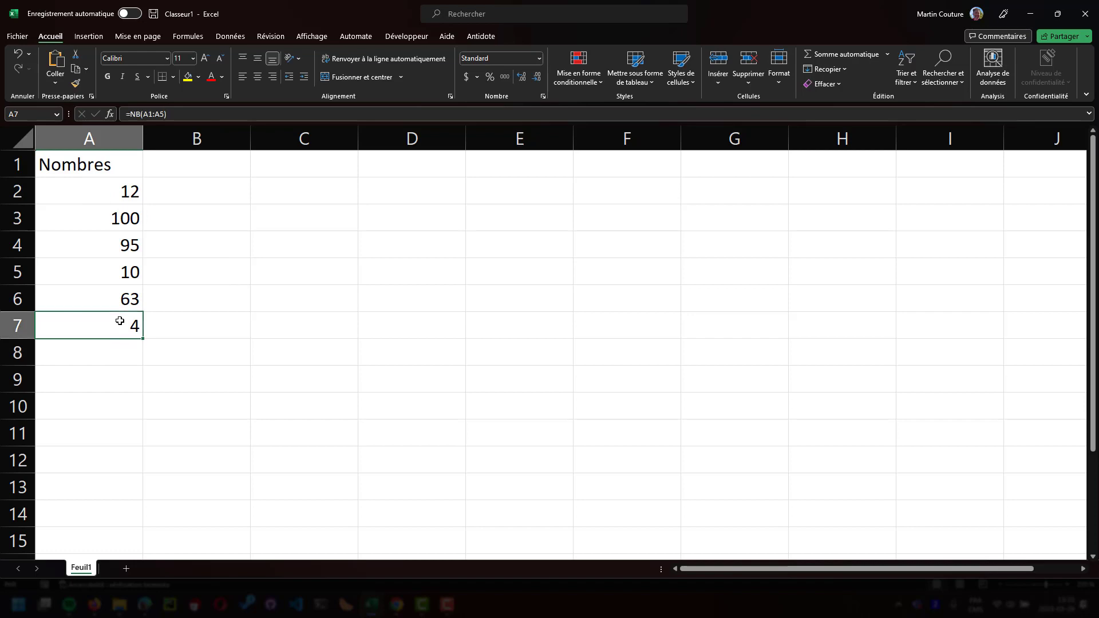
pyautogui.click(128, 280)
pyautogui.click(133, 324)
pyautogui.click(160, 114)
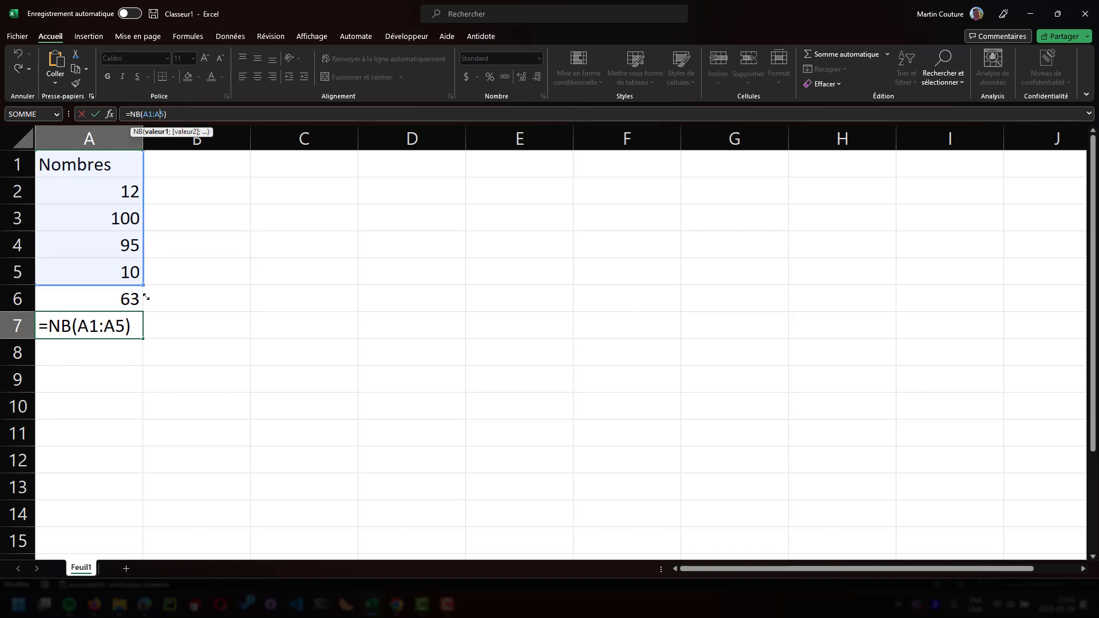
pyautogui.moveTo(146, 297); pyautogui.dragTo(148, 303)
pyautogui.click(176, 299)
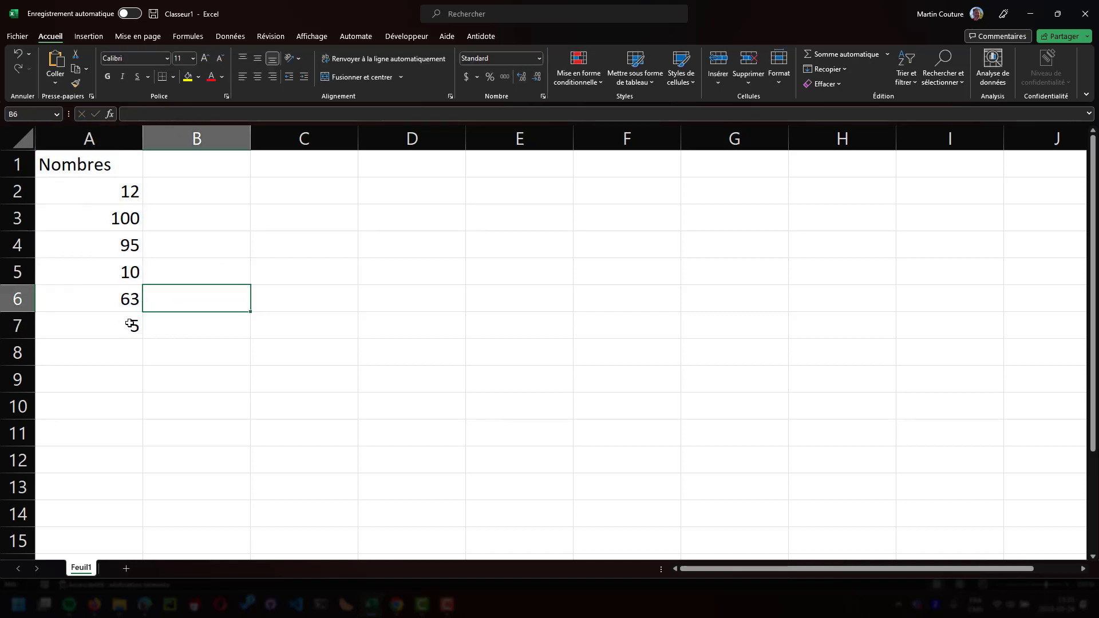
pyautogui.click(130, 324)
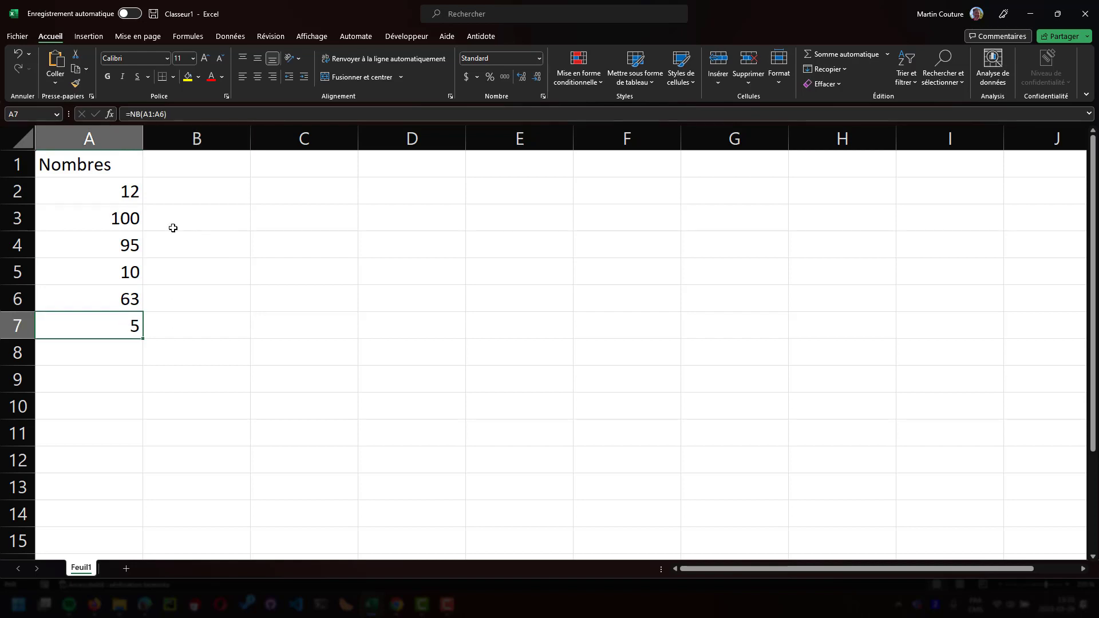
pyautogui.click(882, 56)
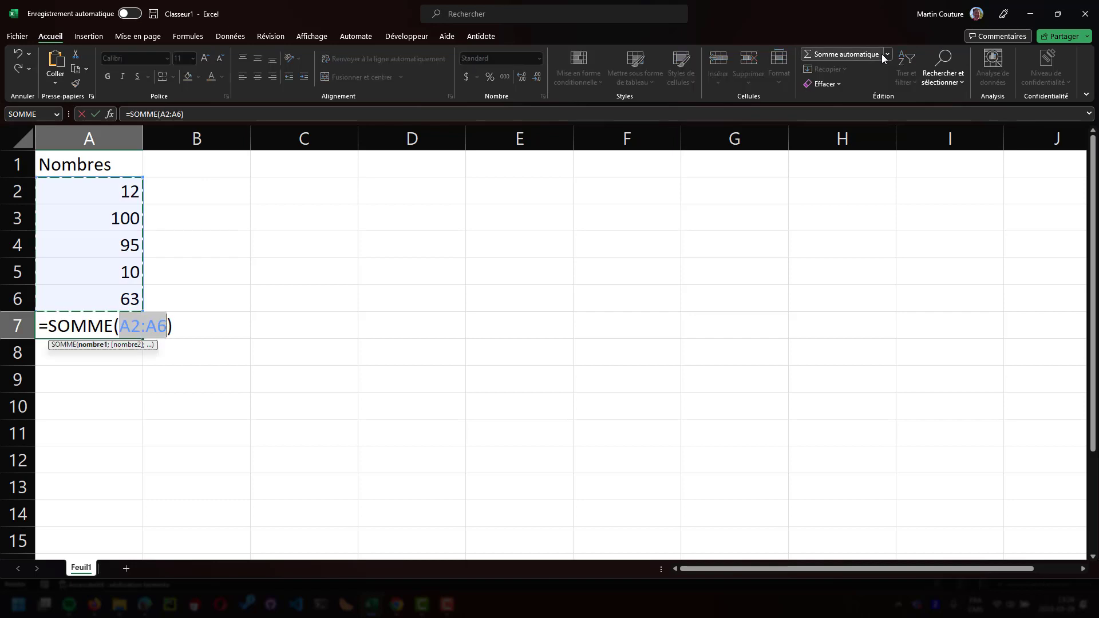
pyautogui.click(887, 55)
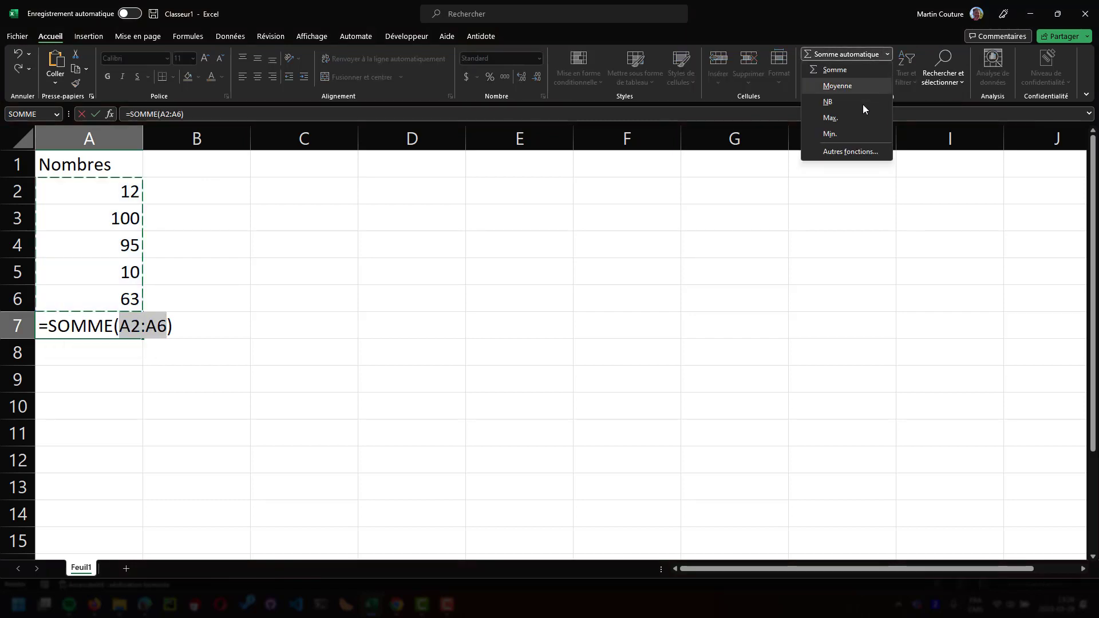
pyautogui.click(855, 120)
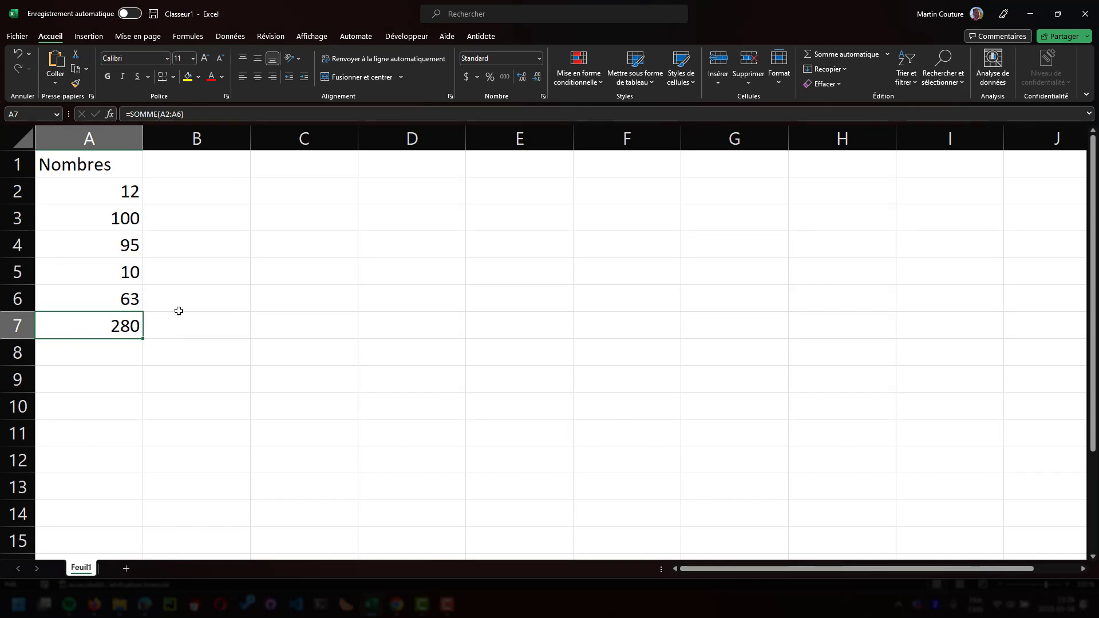
pyautogui.press('Delete')
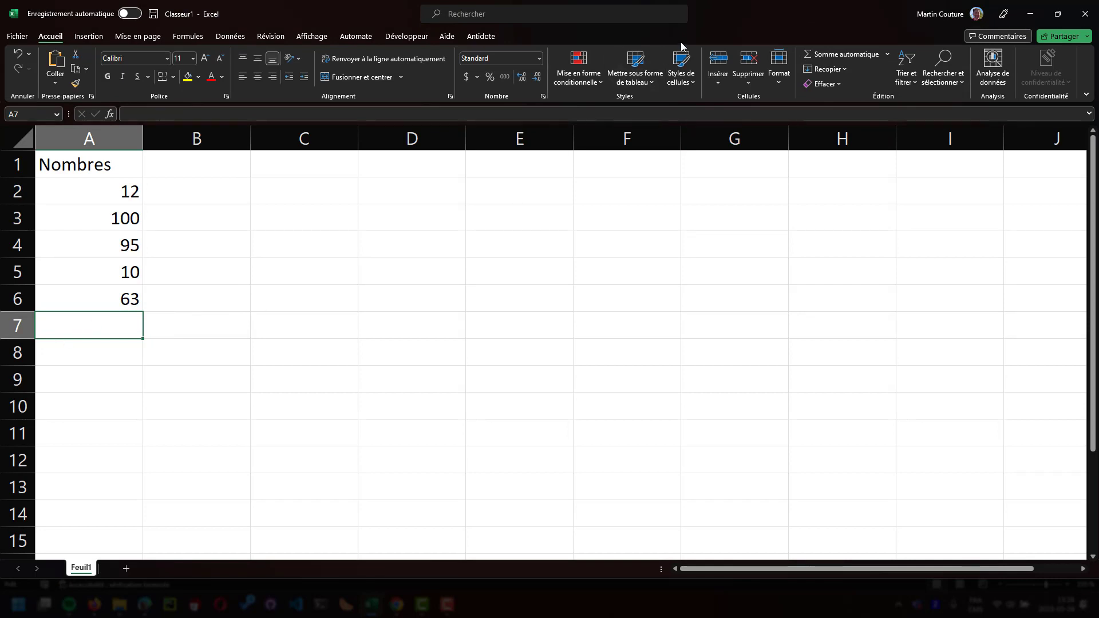
# Step: Calculate the highest value of A2:A6 in A7 with the MAX function
pyautogui.click(888, 54)
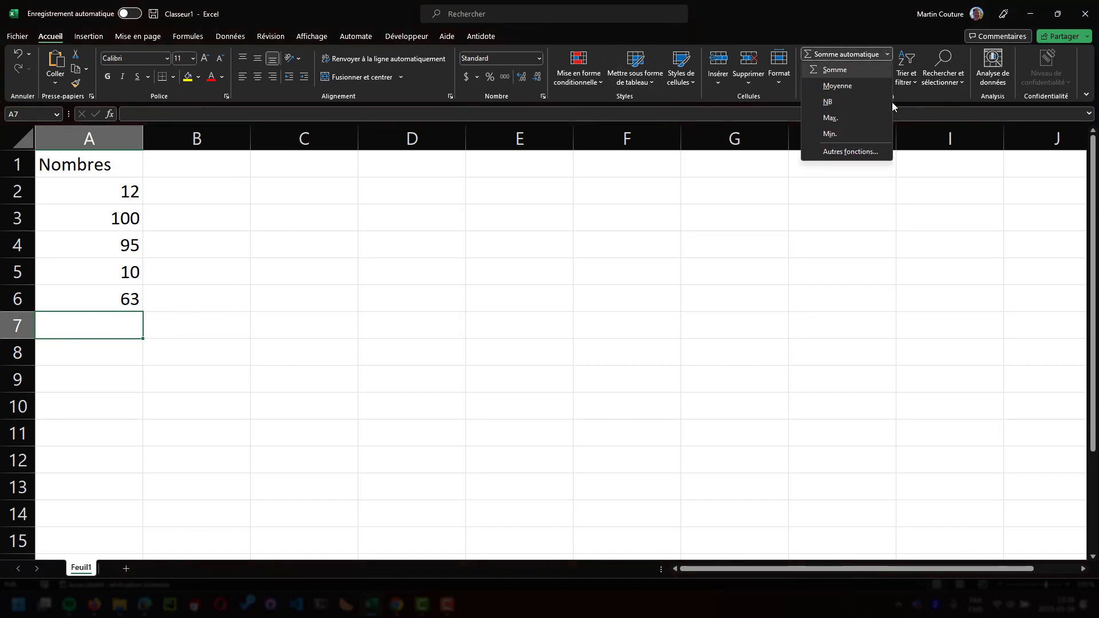
pyautogui.click(862, 114)
pyautogui.press('Return')
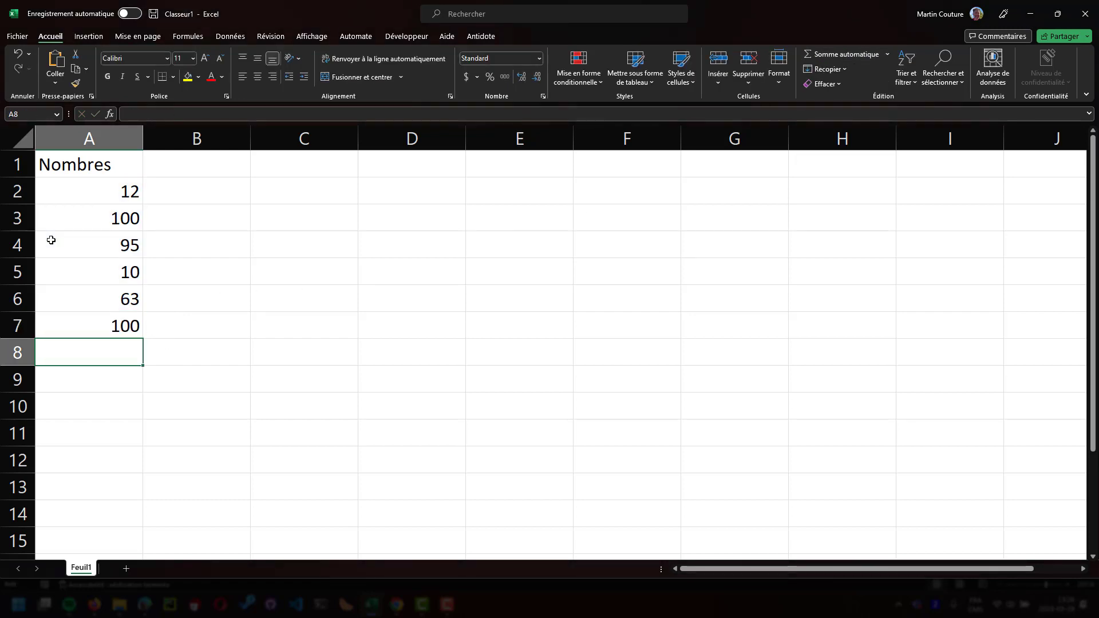
# Step: Edit the formula in A7 to use the MIN function on A2:A6 instead of MAX
pyautogui.click(112, 332)
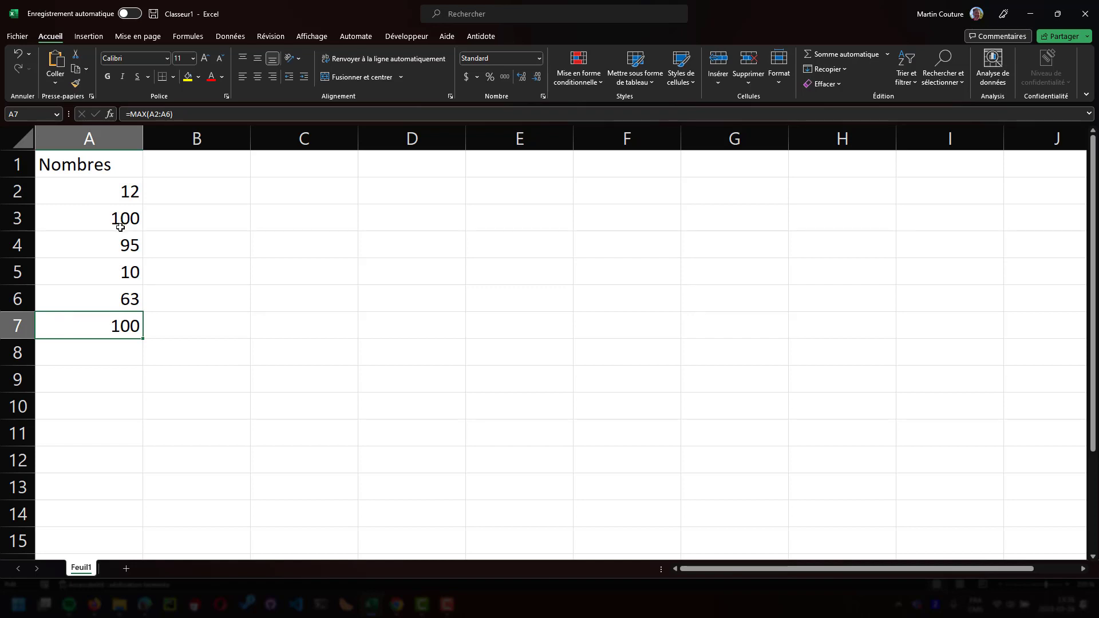
pyautogui.click(148, 114)
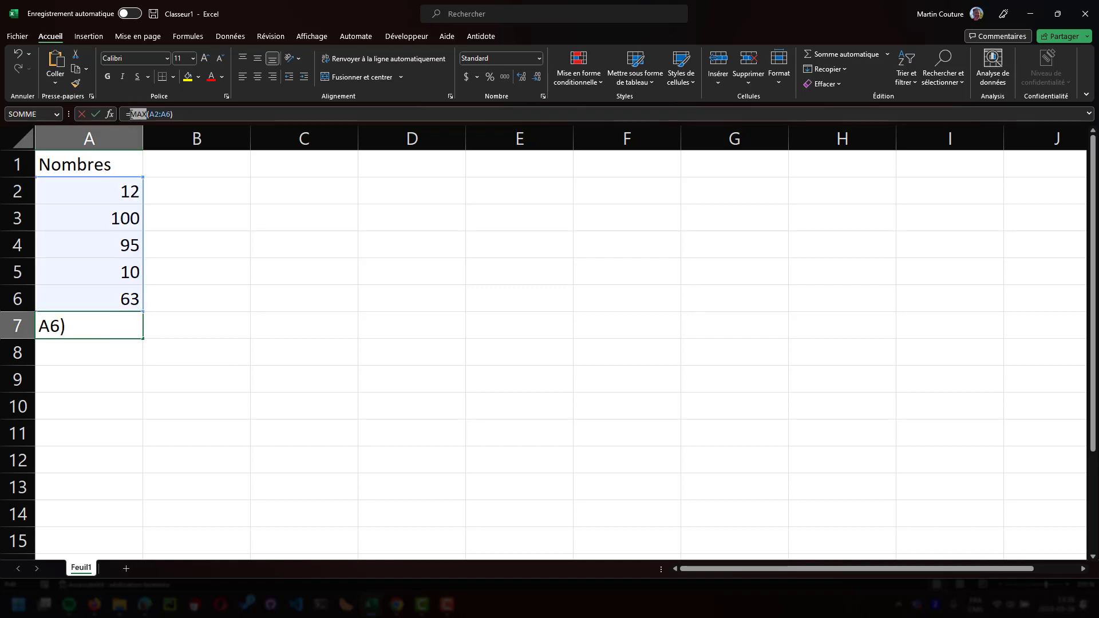
pyautogui.press('BackSpace')
pyautogui.press('BackSpace')
pyautogui.write('IN')
pyautogui.press('Return')
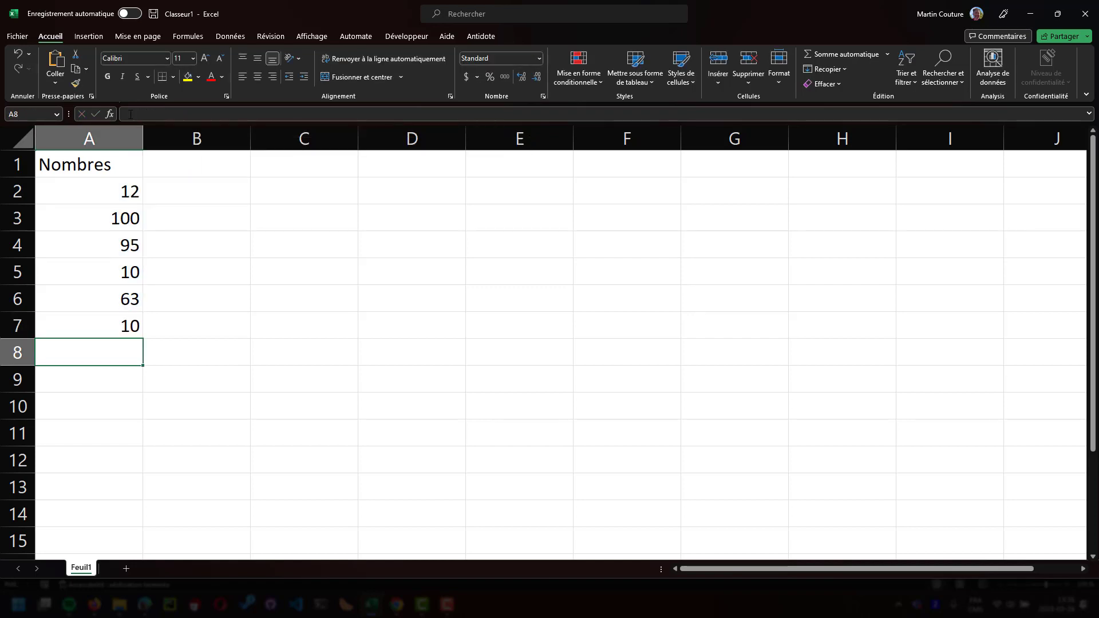
# Step: Replace the minimum in A7 with the standard deviation of A2:A6 using the ECARTYPE function
pyautogui.click(135, 327)
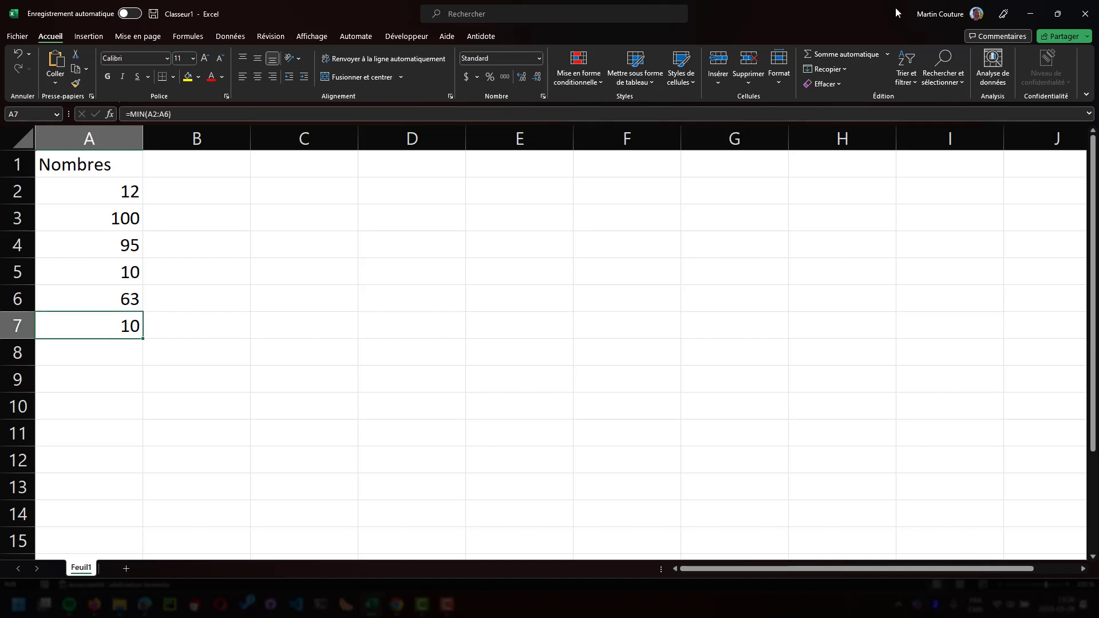
pyautogui.click(888, 54)
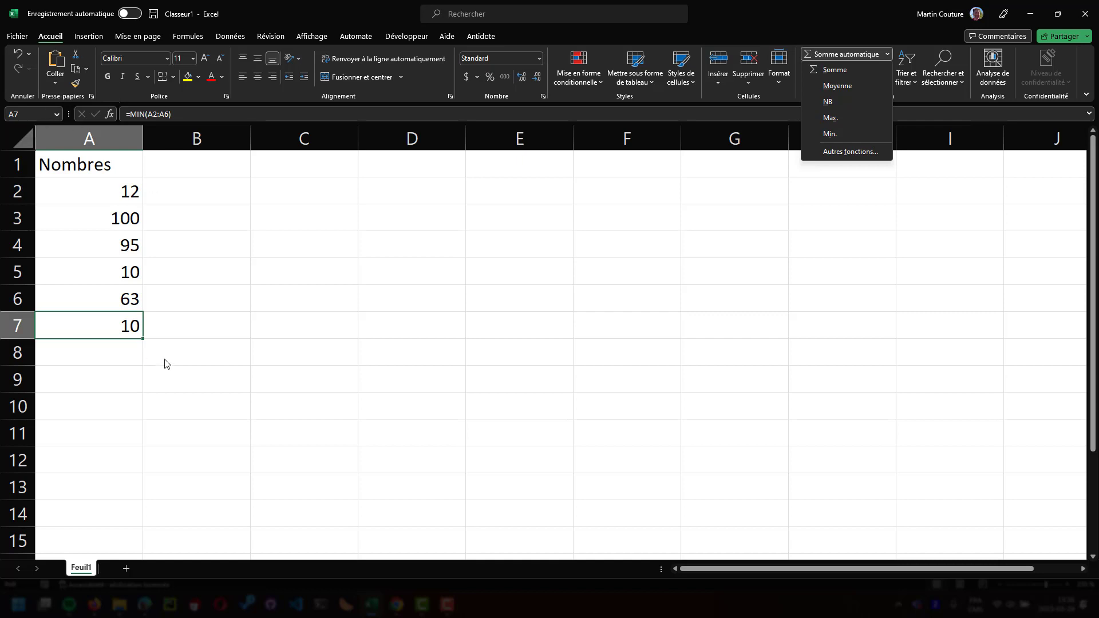
pyautogui.click(99, 322)
pyautogui.write('=')
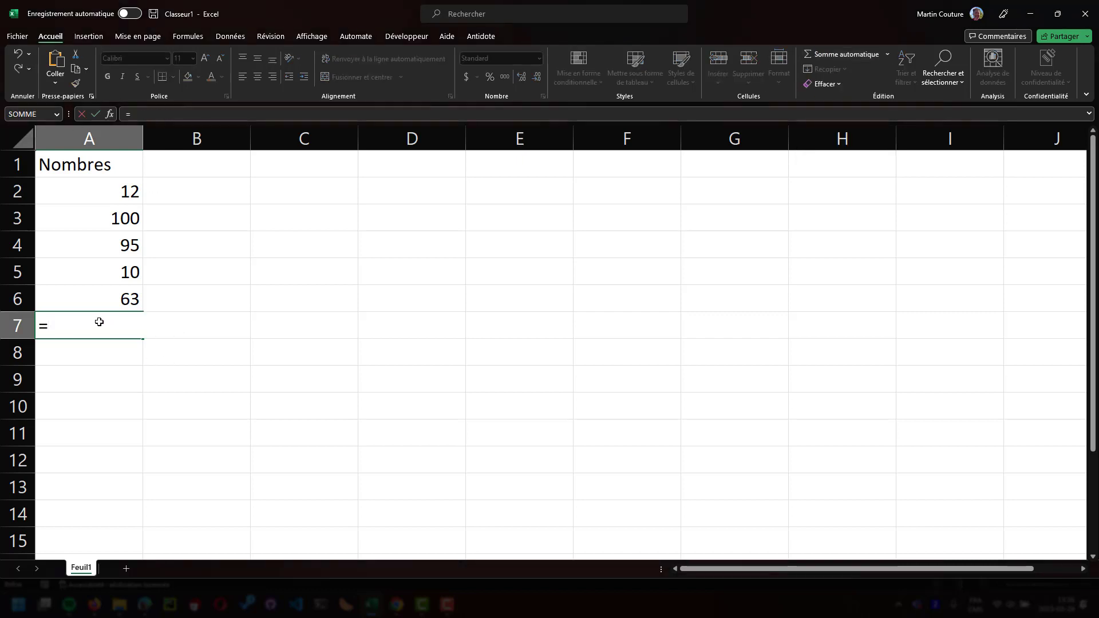
pyautogui.click(56, 114)
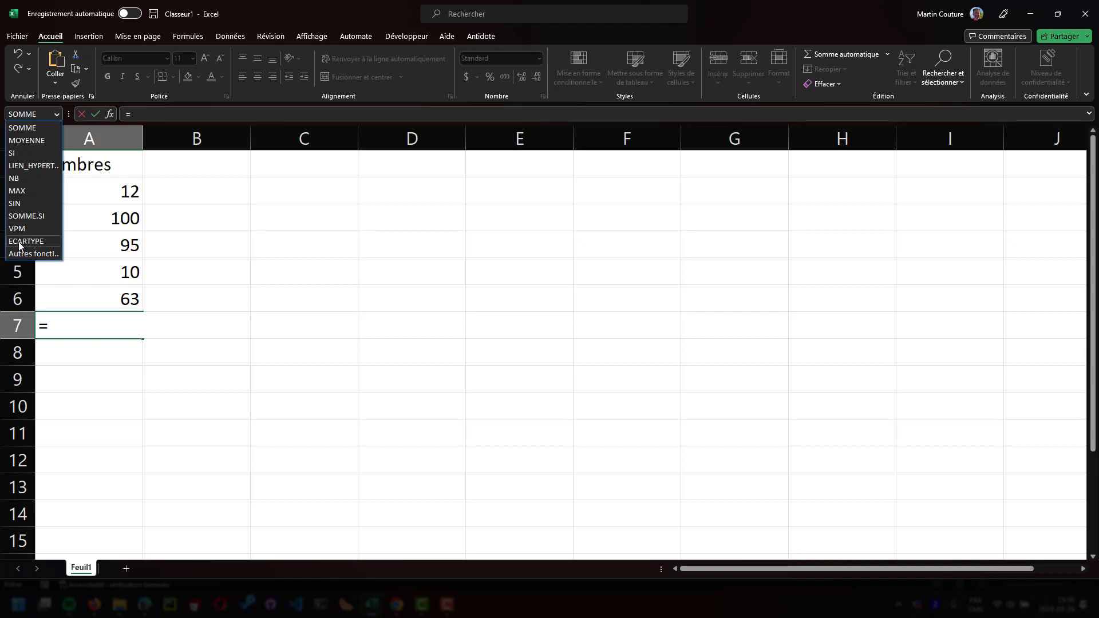
pyautogui.click(19, 241)
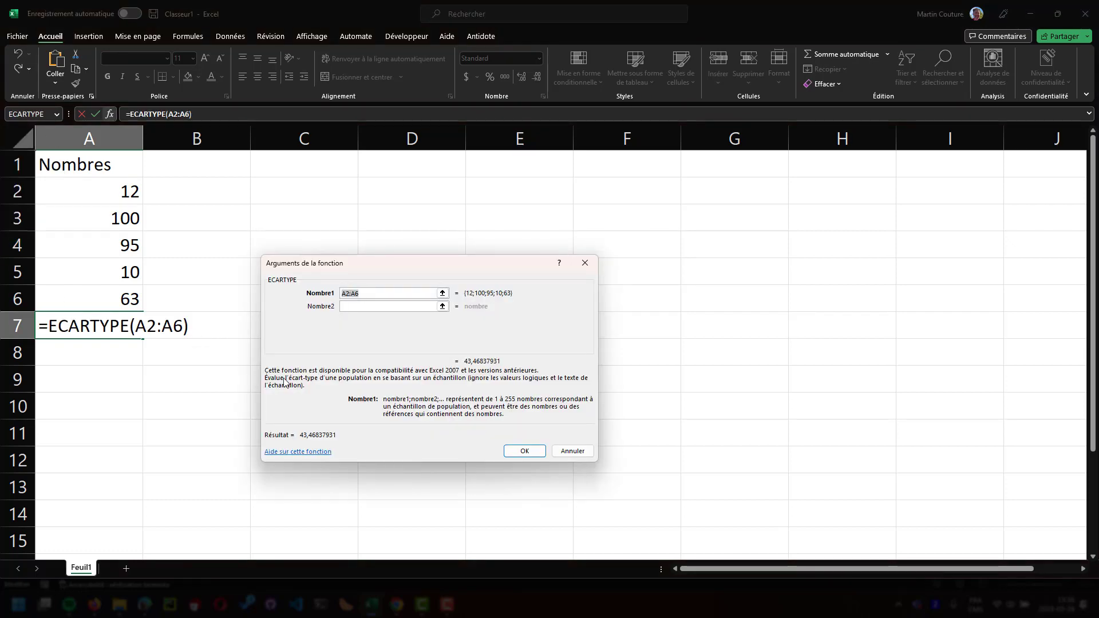
pyautogui.click(524, 450)
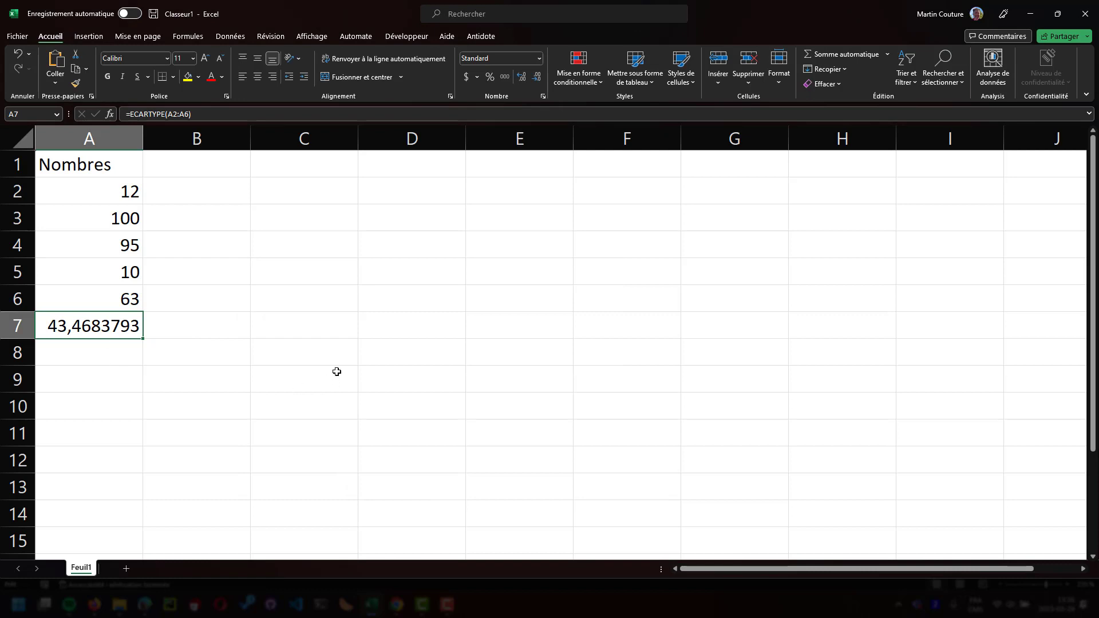
# Step: Delete the standard deviation in A7 and enter a SOMME formula there that adds only the separate cells A2 and A6
pyautogui.press('Delete')
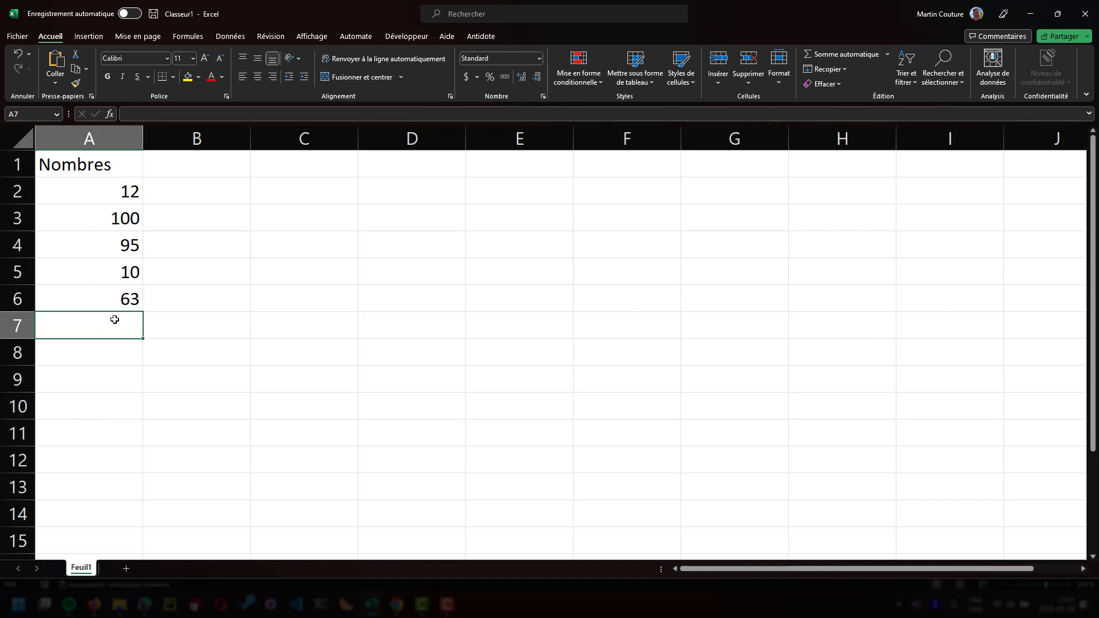
pyautogui.write('=')
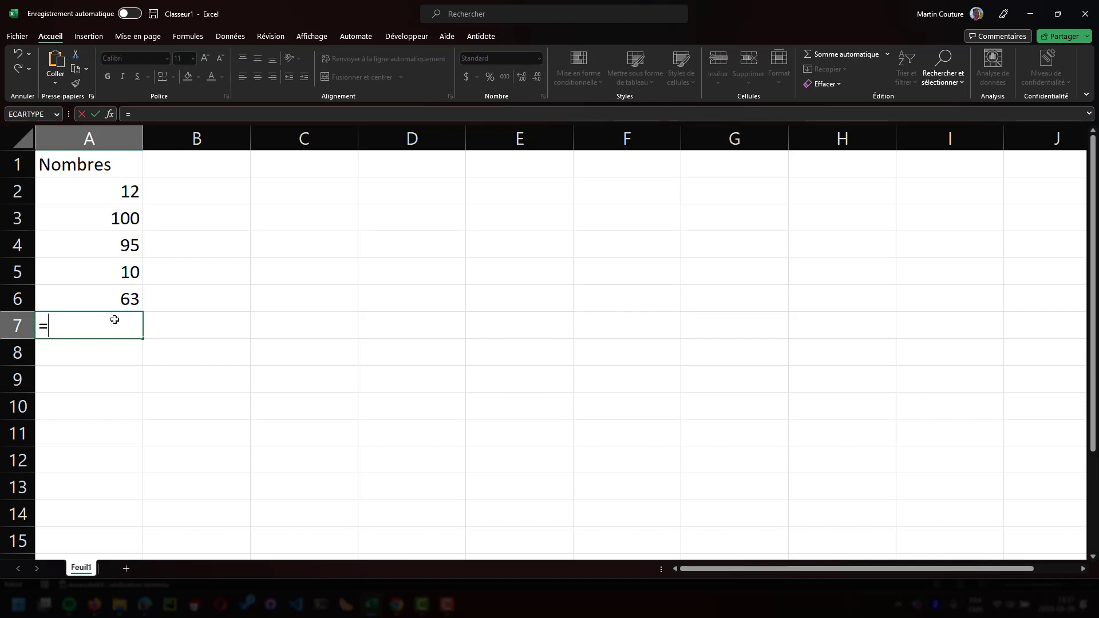
pyautogui.write('so')
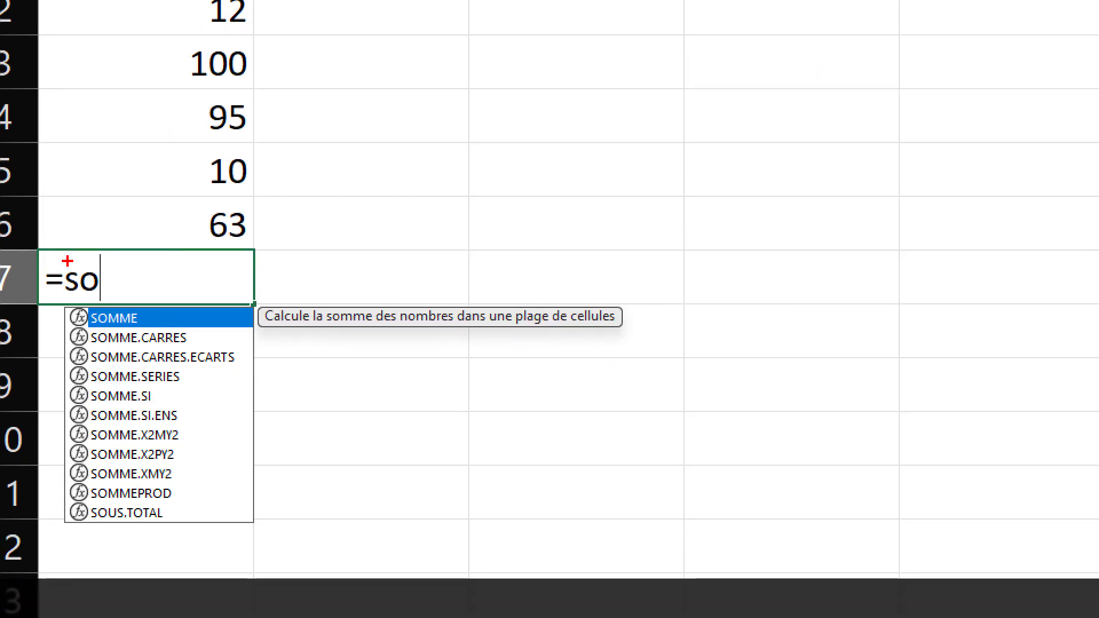
pyautogui.moveTo(105, 299); pyautogui.dragTo(97, 316)
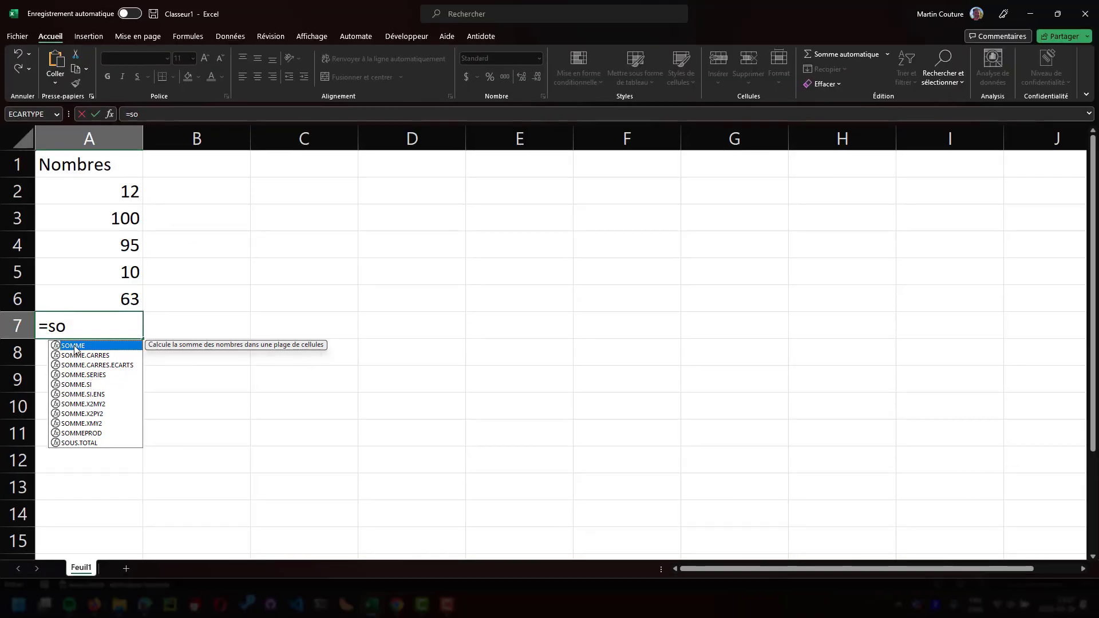
pyautogui.doubleClick(75, 346)
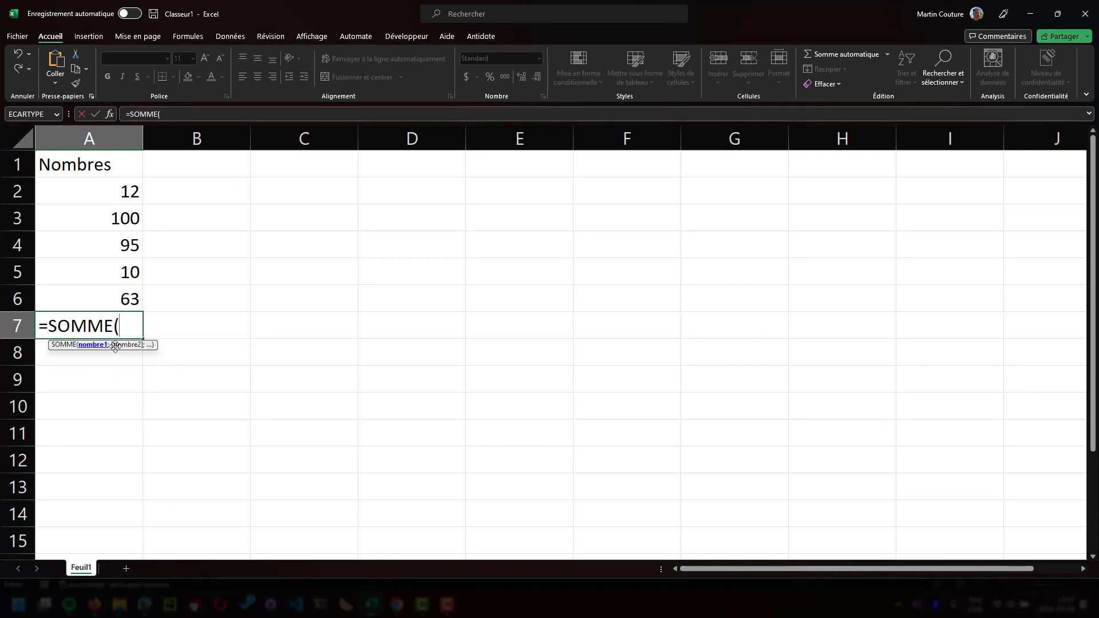
pyautogui.click(136, 197)
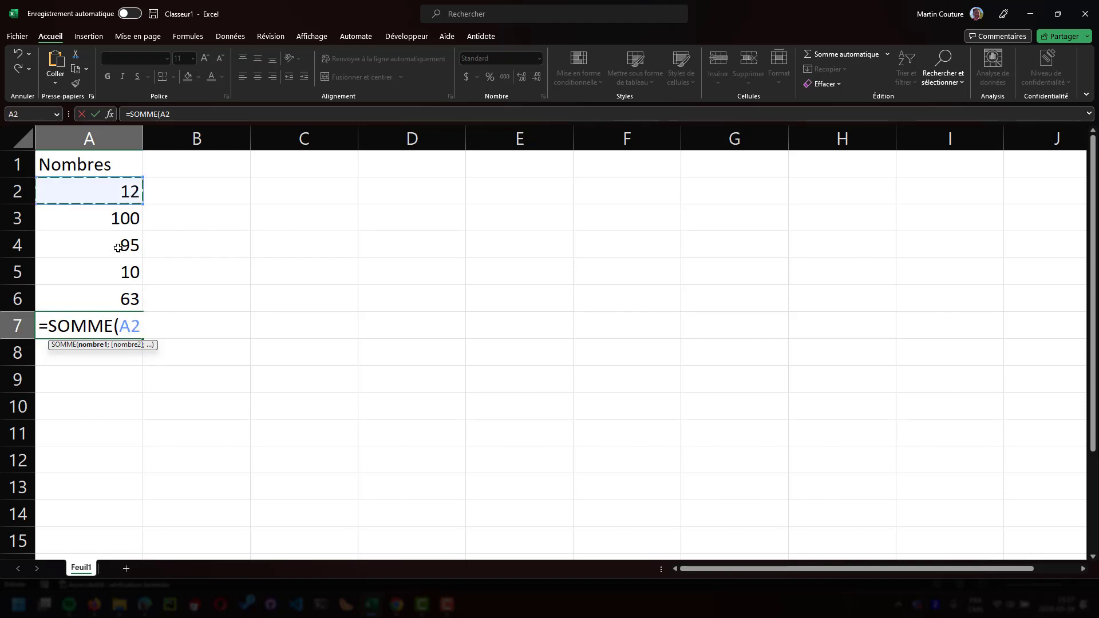
pyautogui.keyDown('ctrl'); pyautogui.click(121, 305); pyautogui.keyUp('ctrl')
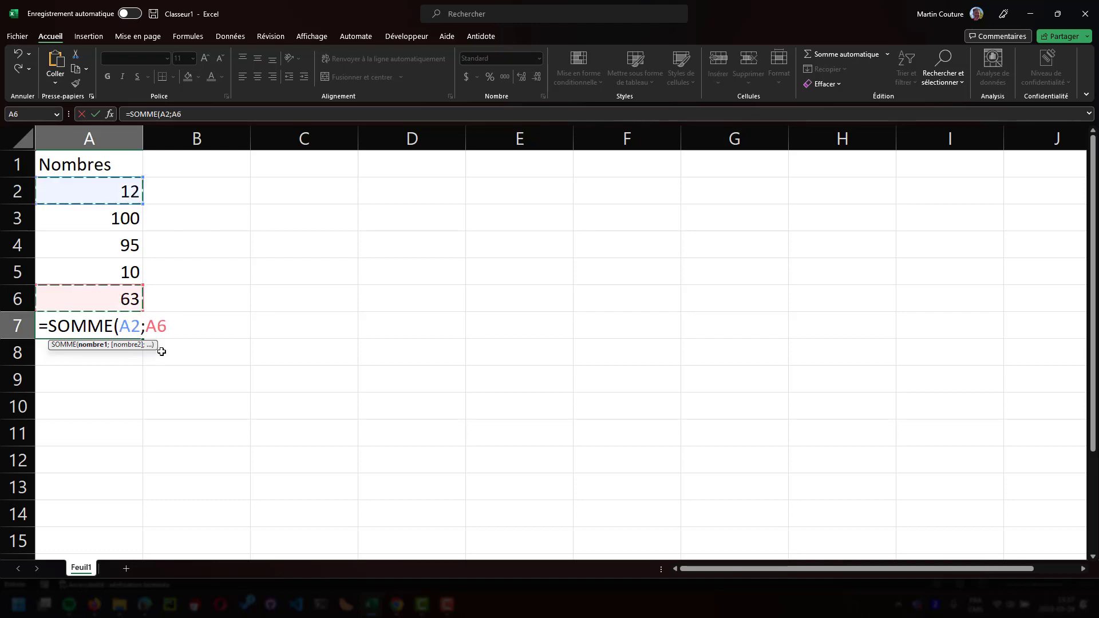
pyautogui.press('Return')
# Step: Replace the formula in A7 with a SOMME of the continuous range A2:A6
pyautogui.click(102, 318)
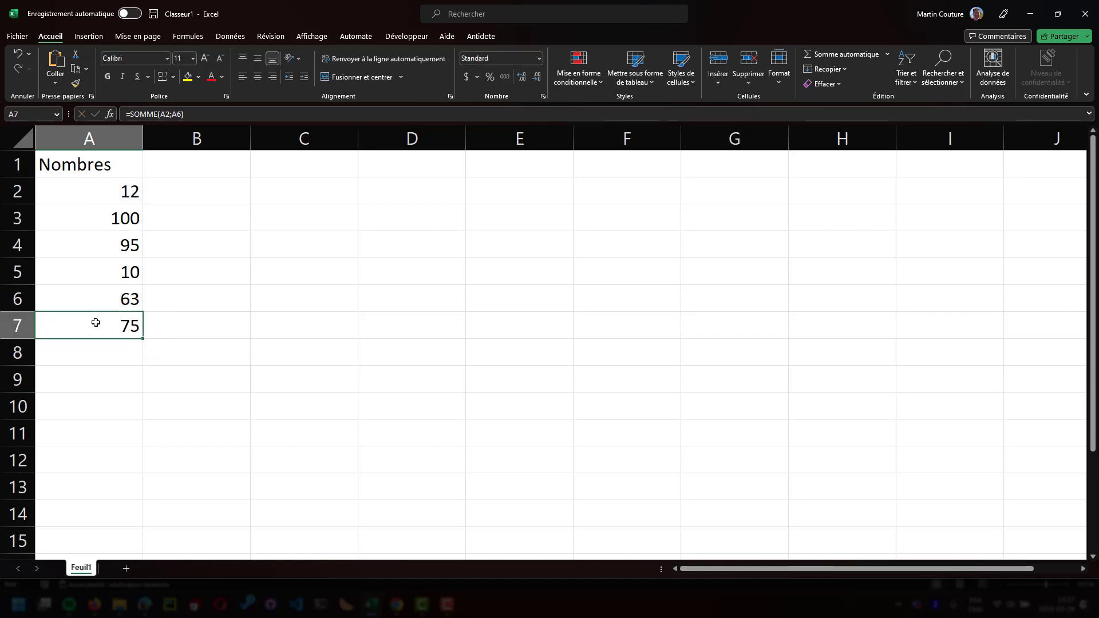
pyautogui.press('Delete')
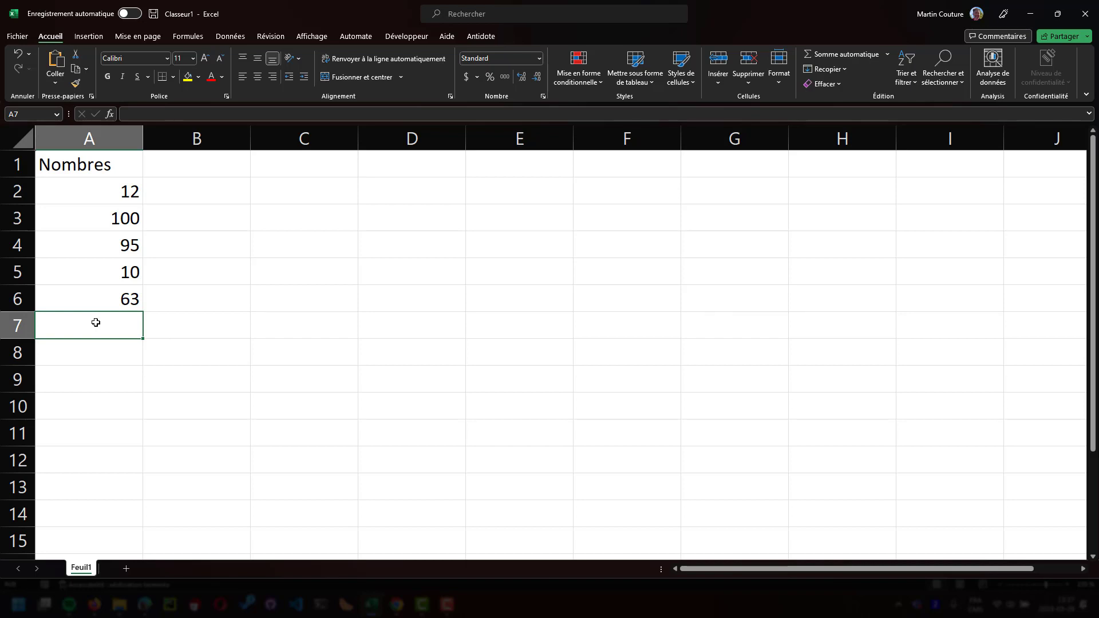
pyautogui.write('=som')
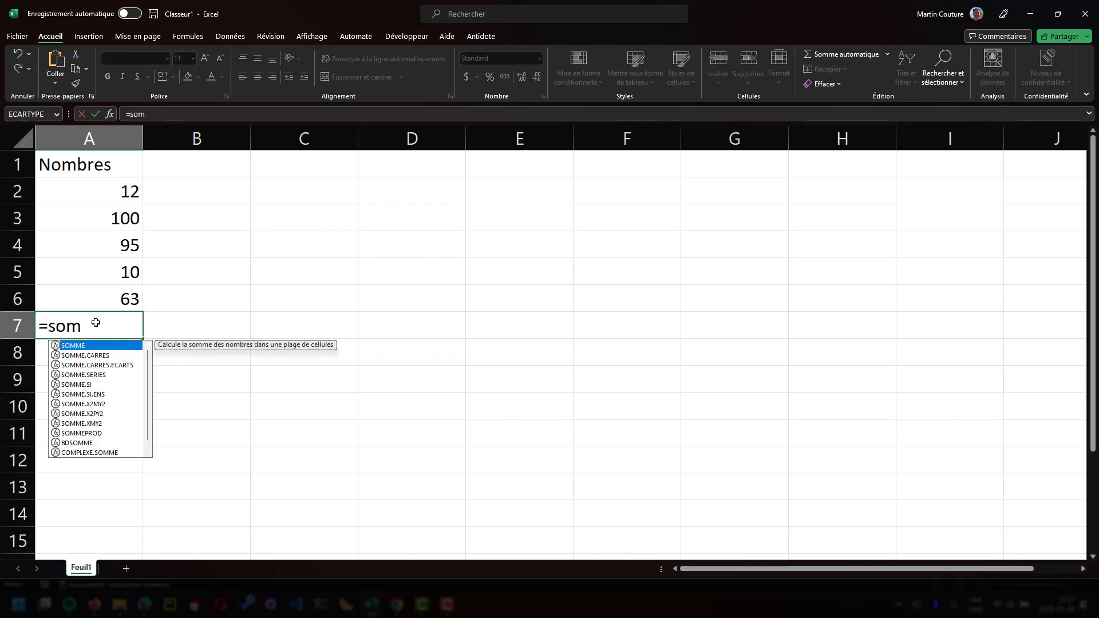
pyautogui.doubleClick(85, 347)
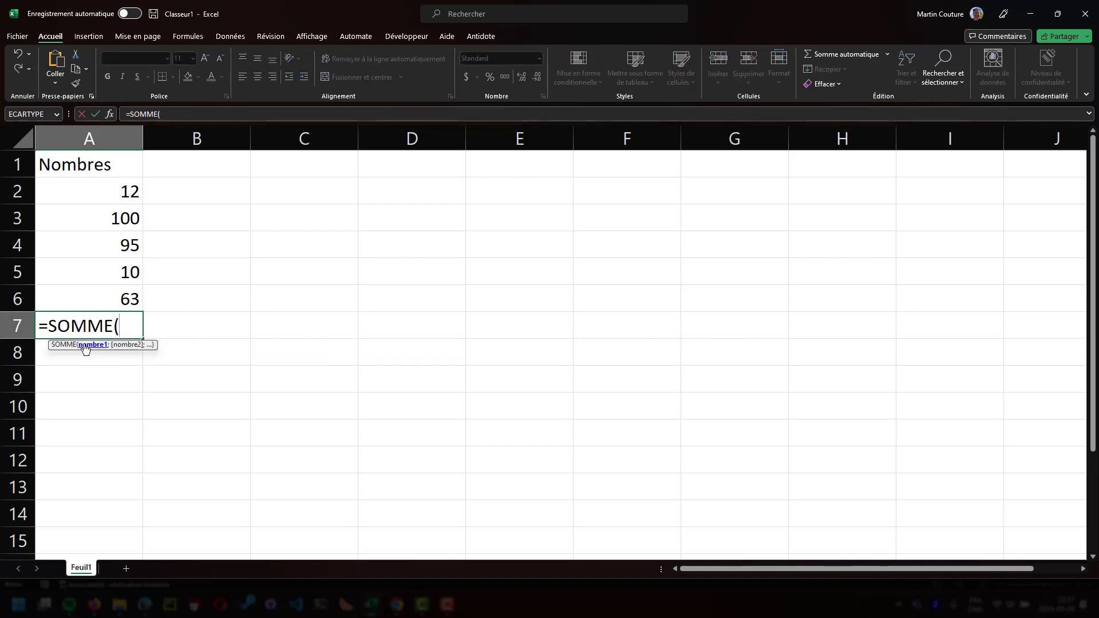
pyautogui.moveTo(110, 189); pyautogui.dragTo(116, 294)
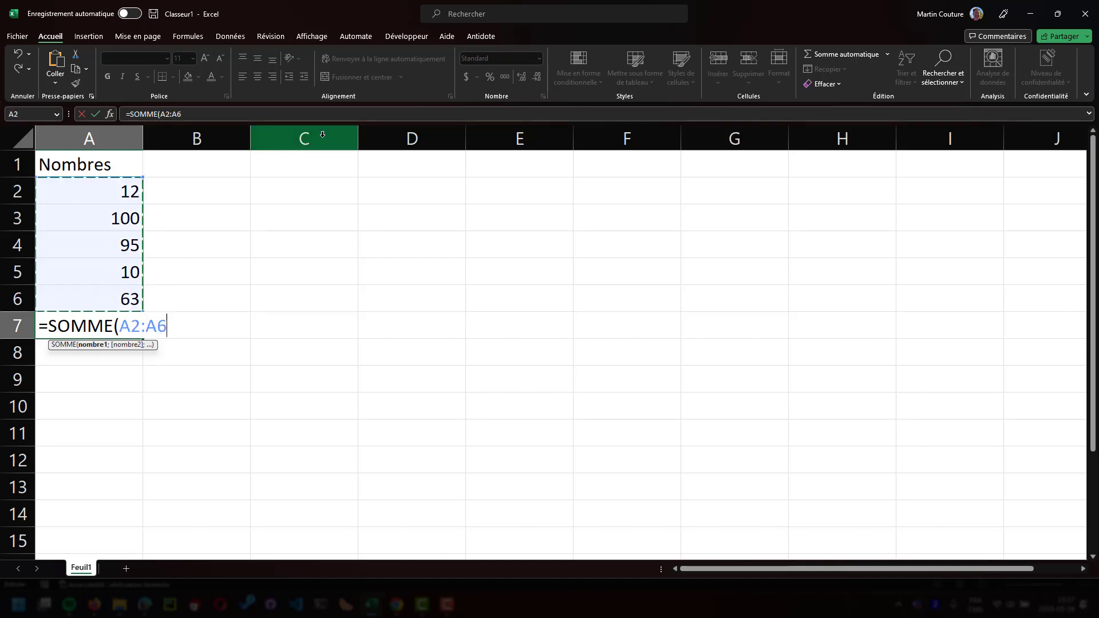
pyautogui.press('Return')
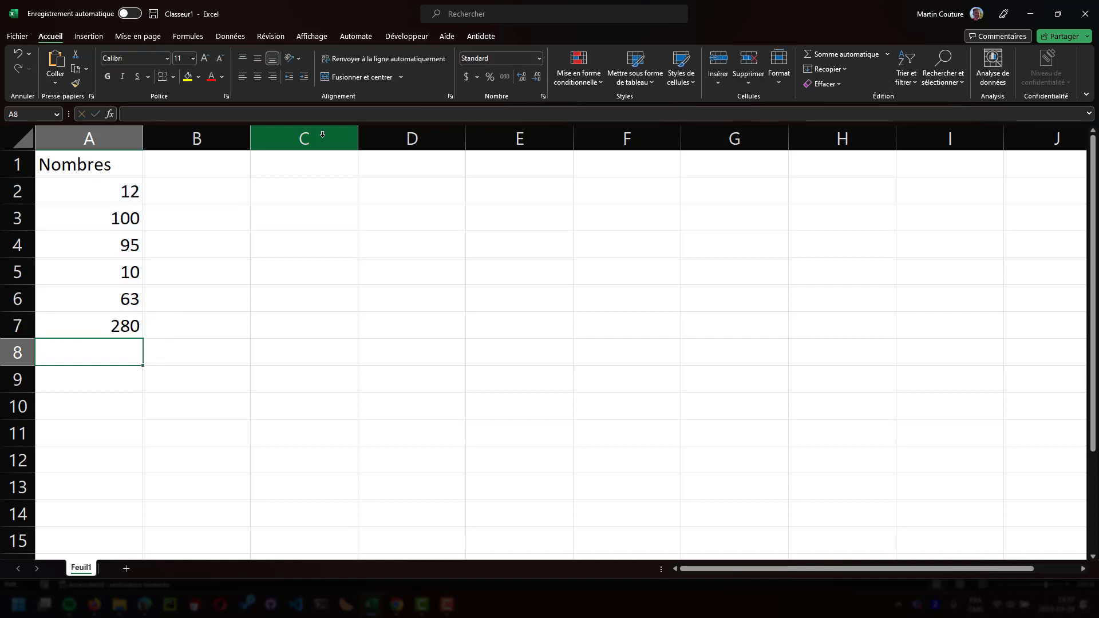
# Step: Clear the sum from A7 and add a second worksheet to the workbook, Feuil2
pyautogui.click(108, 324)
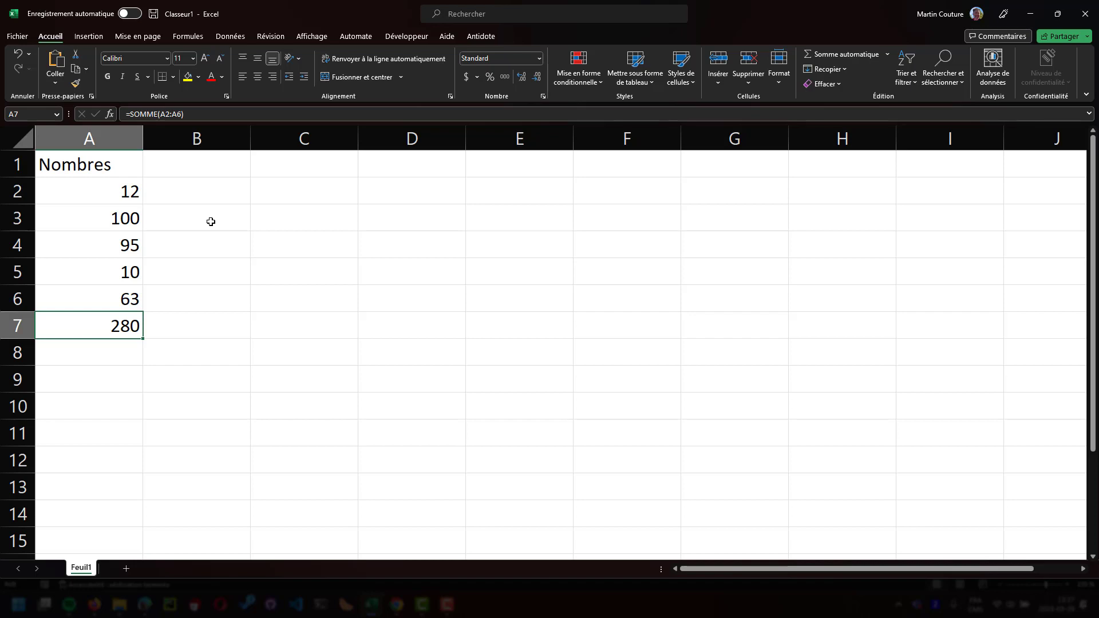
pyautogui.press('Delete')
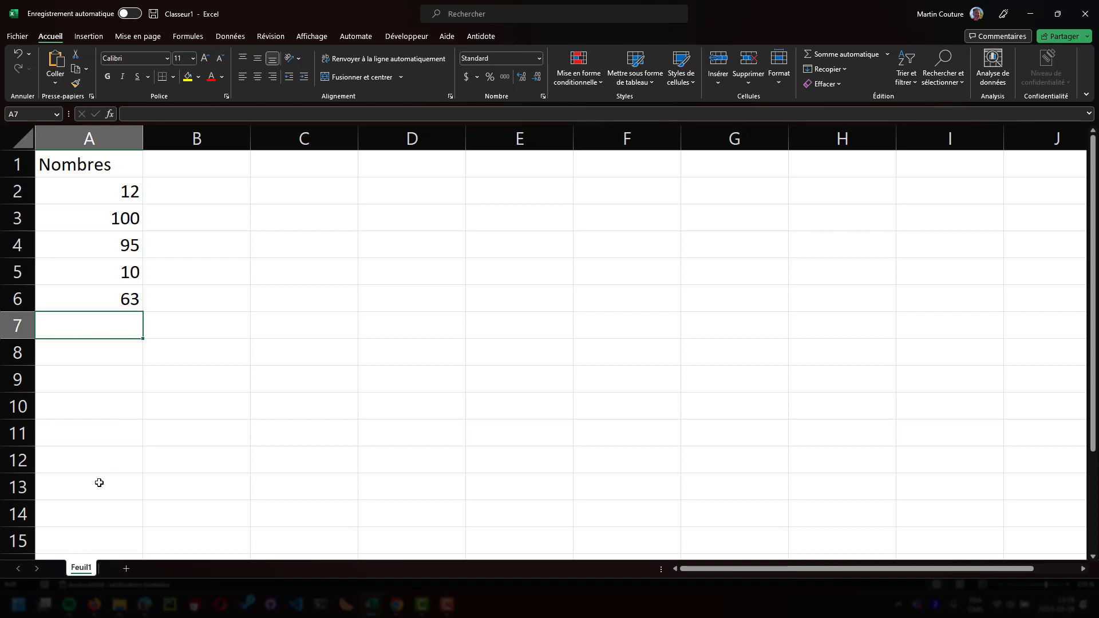
pyautogui.click(127, 570)
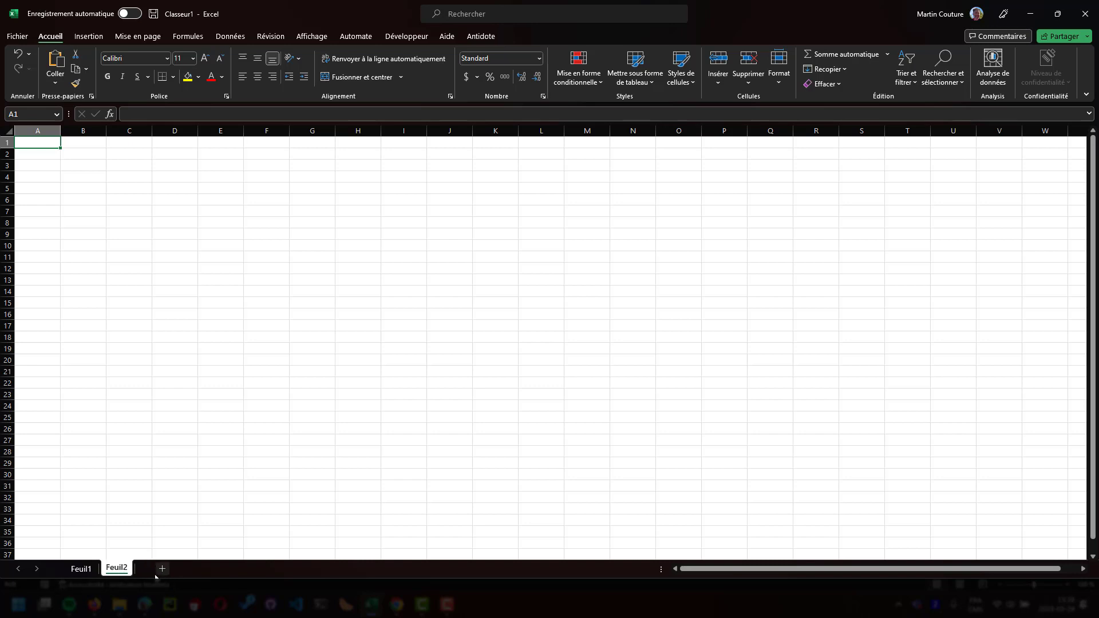
pyautogui.scroll(8, 109, 301)
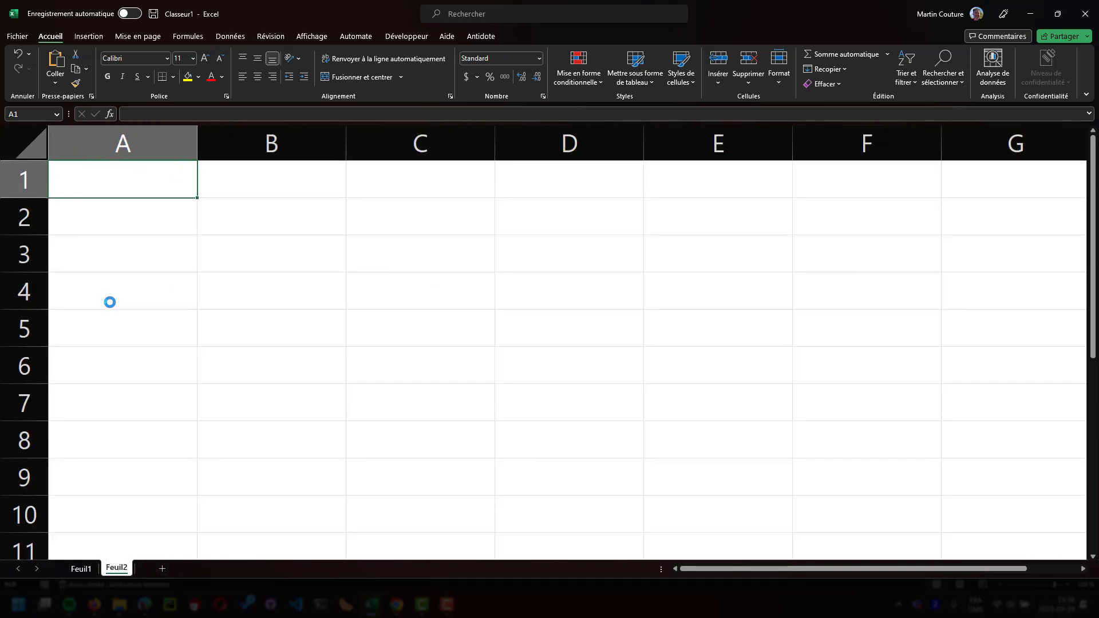
pyautogui.scroll(-3, 109, 302)
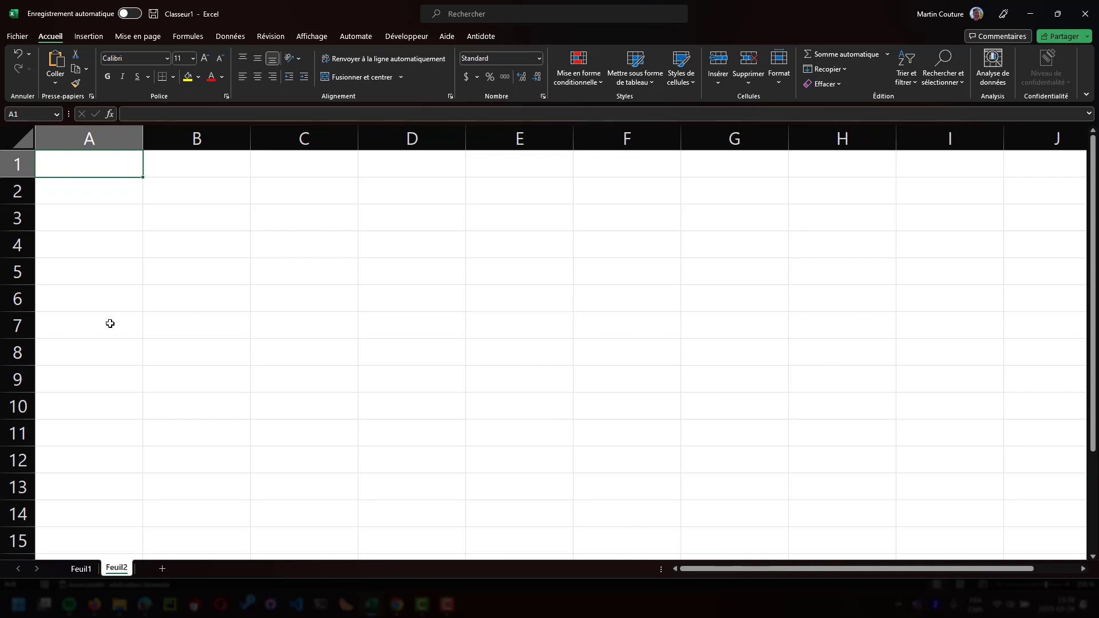
# Step: Try to enter a SOMME formula in A1 of Feuil2 that totals cells A2:A6 of Feuil1
pyautogui.write('=')
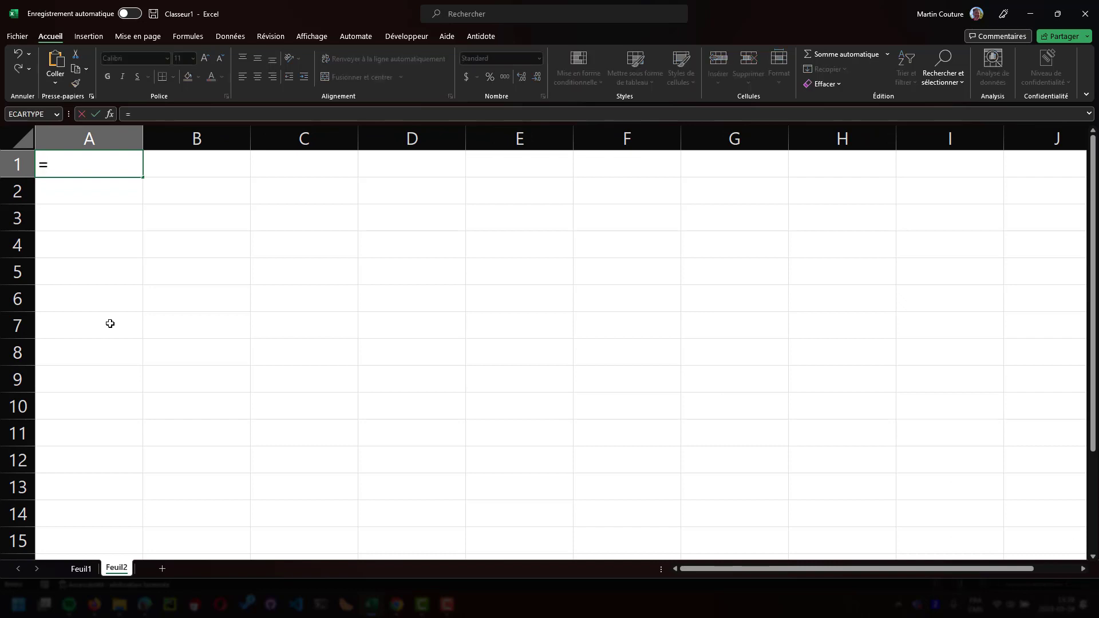
pyautogui.write('som')
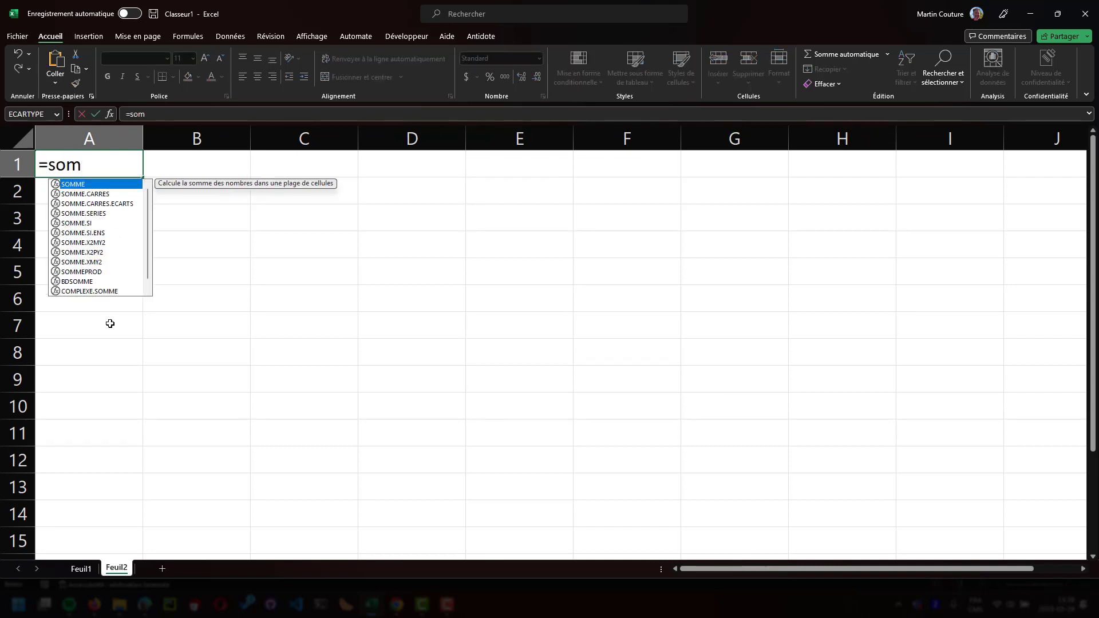
pyautogui.press('Return')
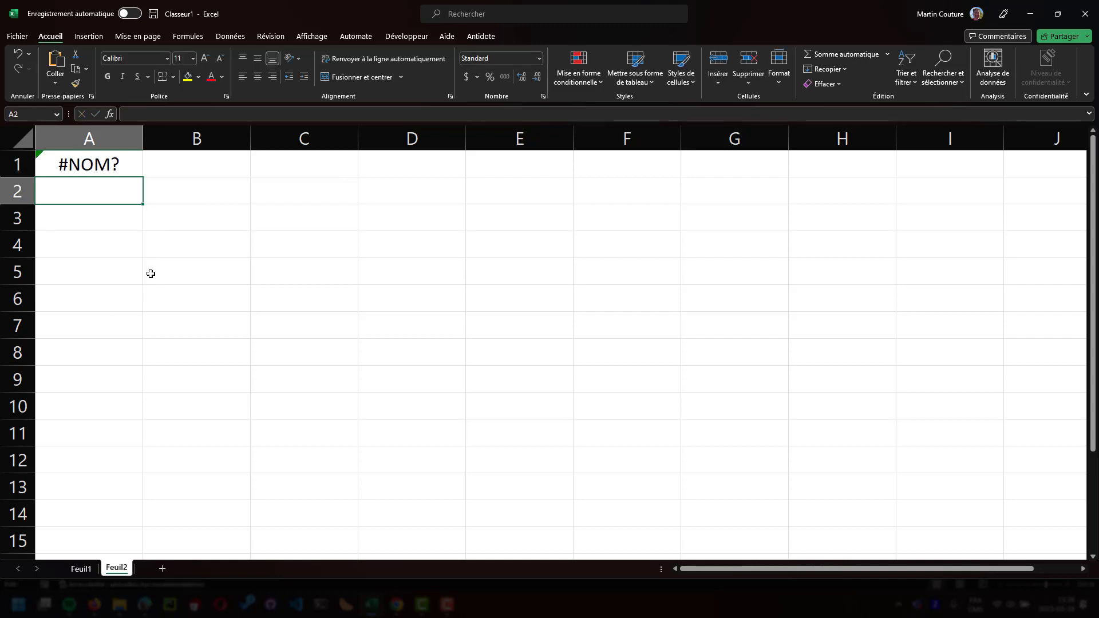
pyautogui.click(80, 166)
pyautogui.write('=som')
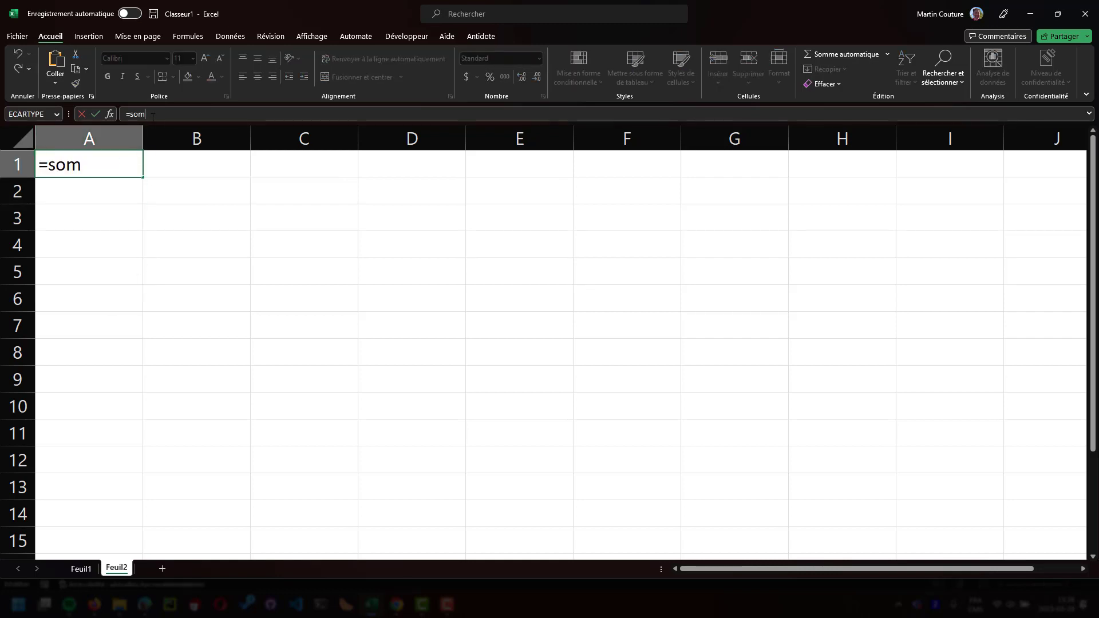
pyautogui.write('me')
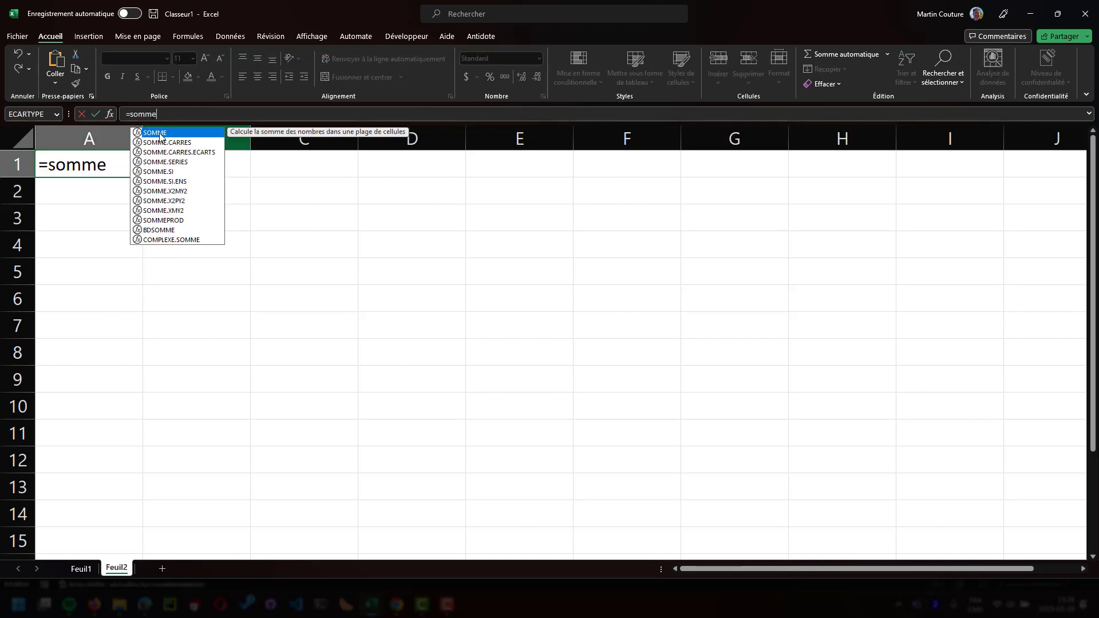
pyautogui.doubleClick(161, 134)
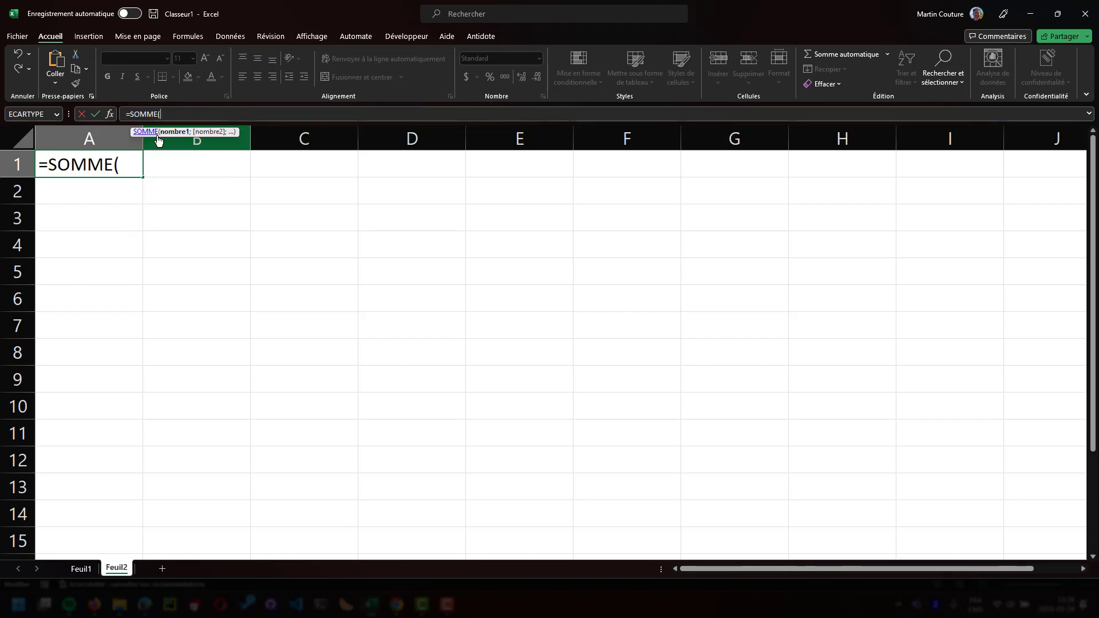
pyautogui.click(81, 568)
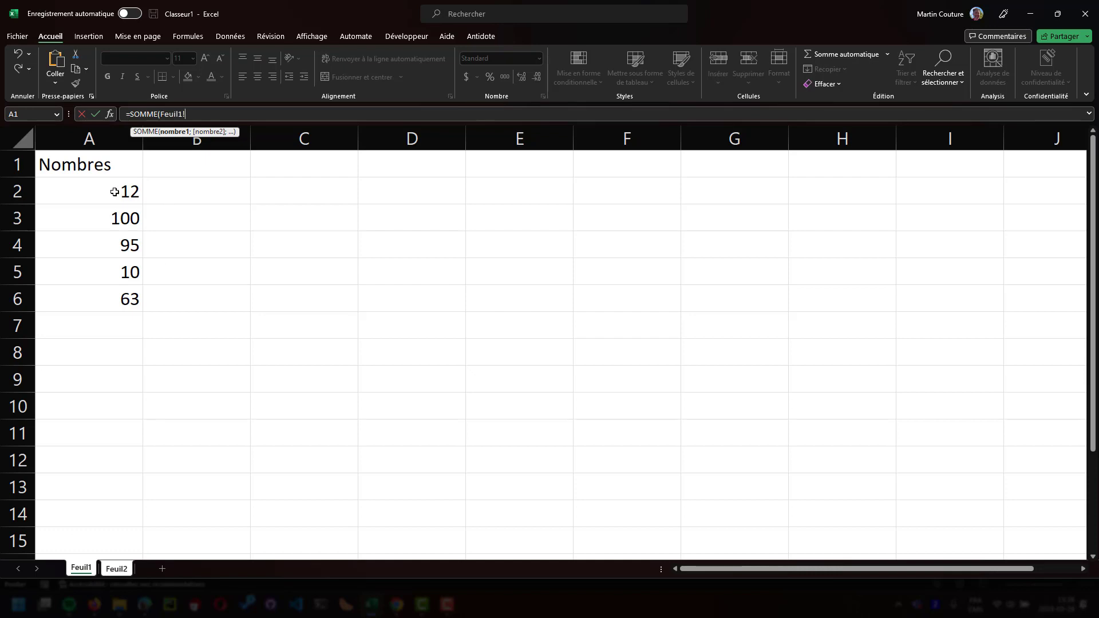
pyautogui.moveTo(114, 192); pyautogui.dragTo(98, 292)
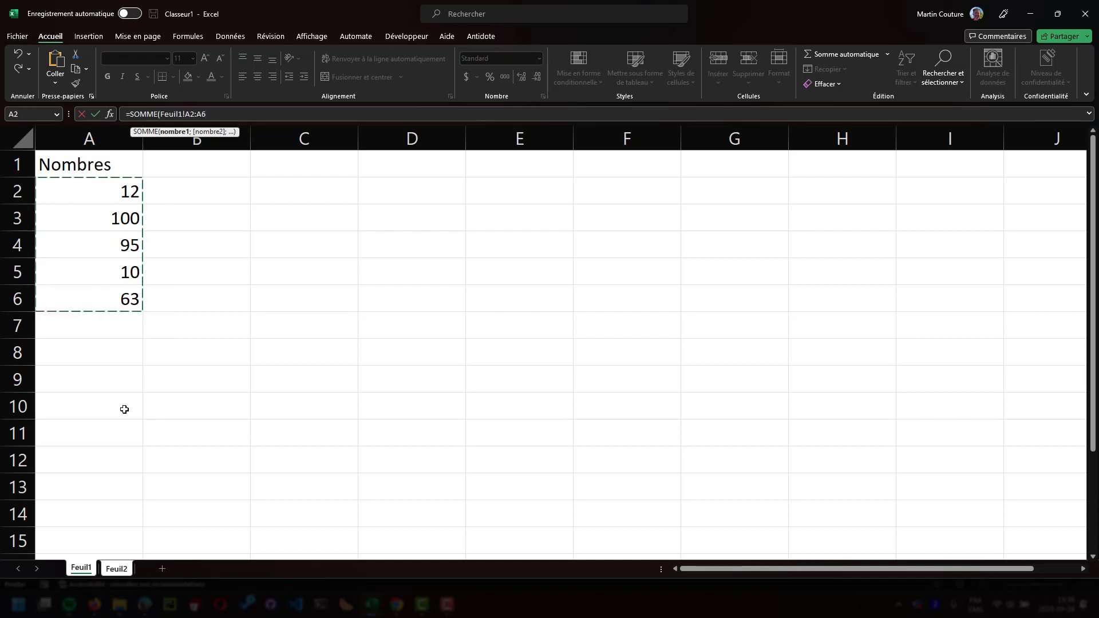
pyautogui.click(117, 569)
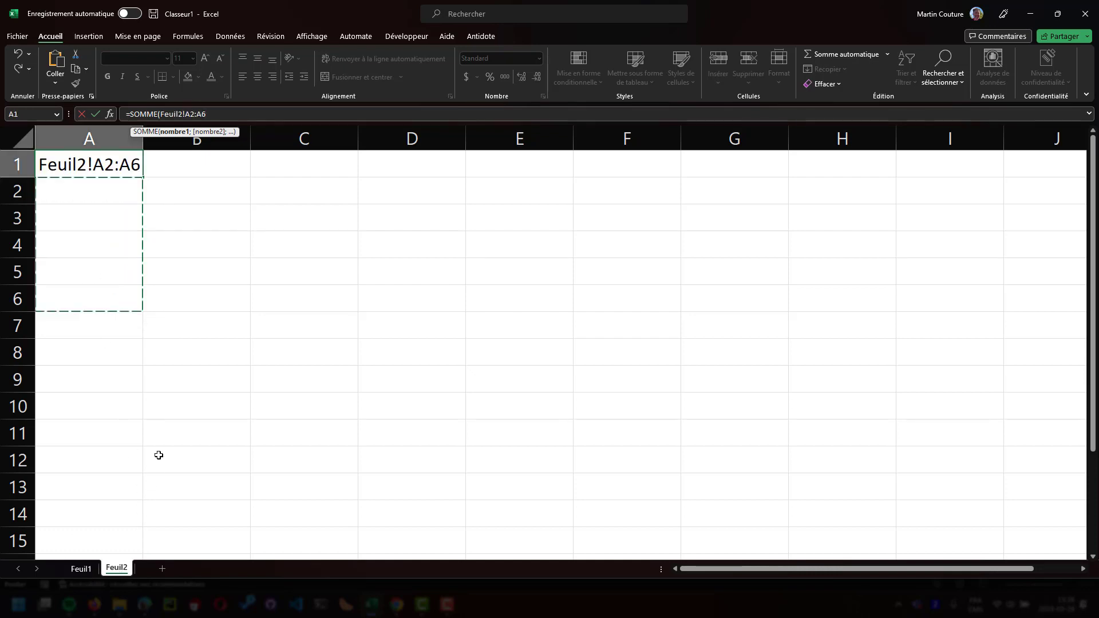
pyautogui.press('Return')
# Step: Try to correct the sheet reference to Feuil1 in the A1 formula by editing, copying and re-pasting it
pyautogui.click(120, 167)
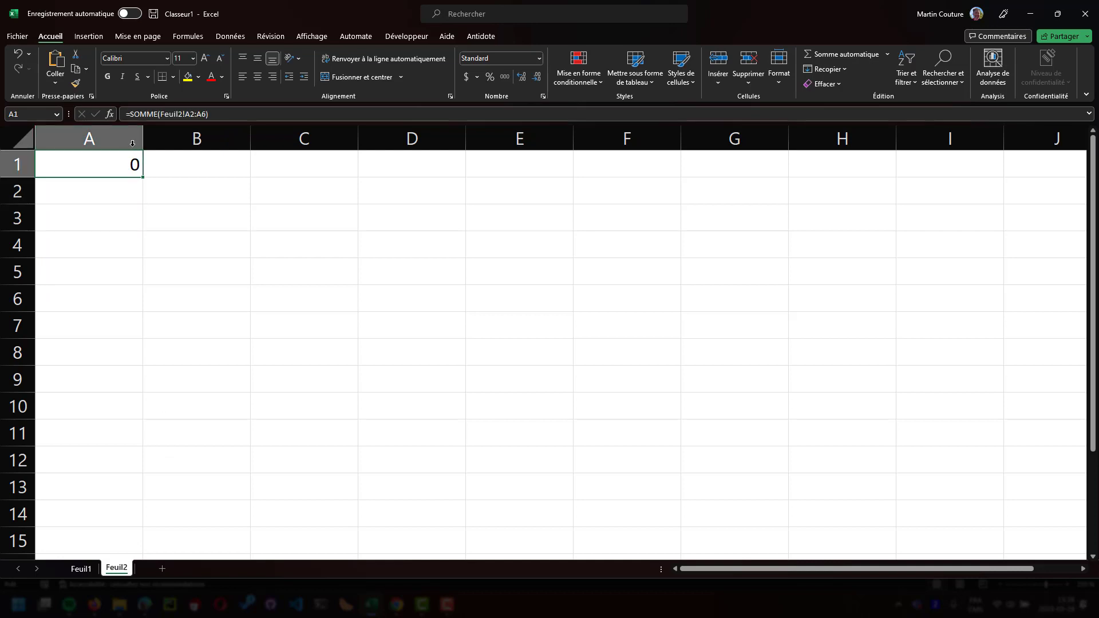
pyautogui.click(184, 114)
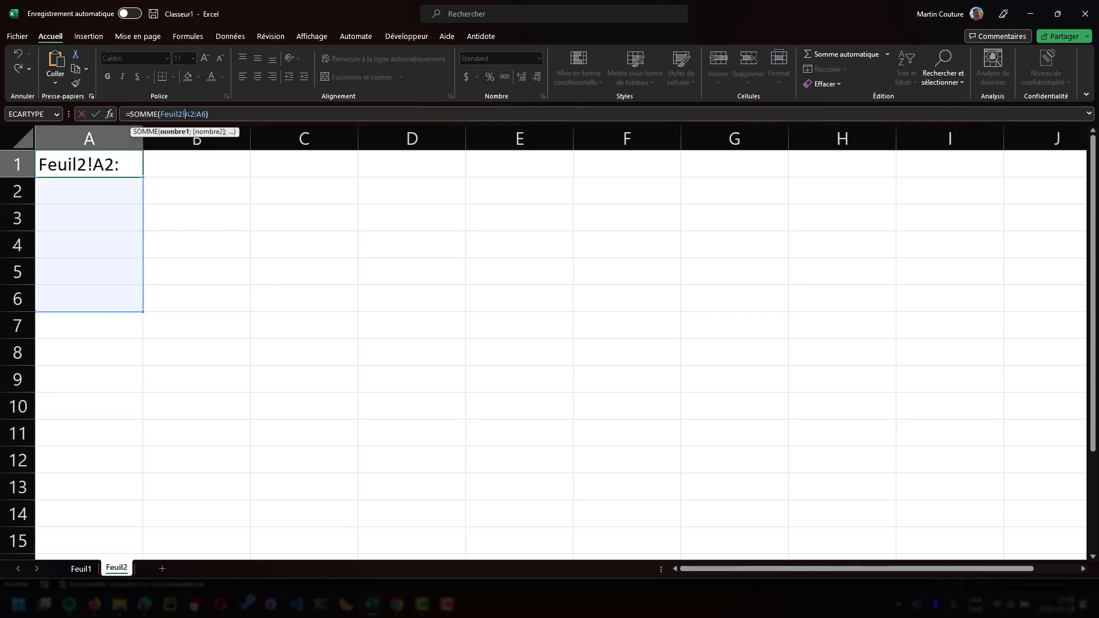
pyautogui.click(90, 572)
pyautogui.moveTo(249, 115); pyautogui.dragTo(124, 114)
pyautogui.hotkey('ctrl', 'c')
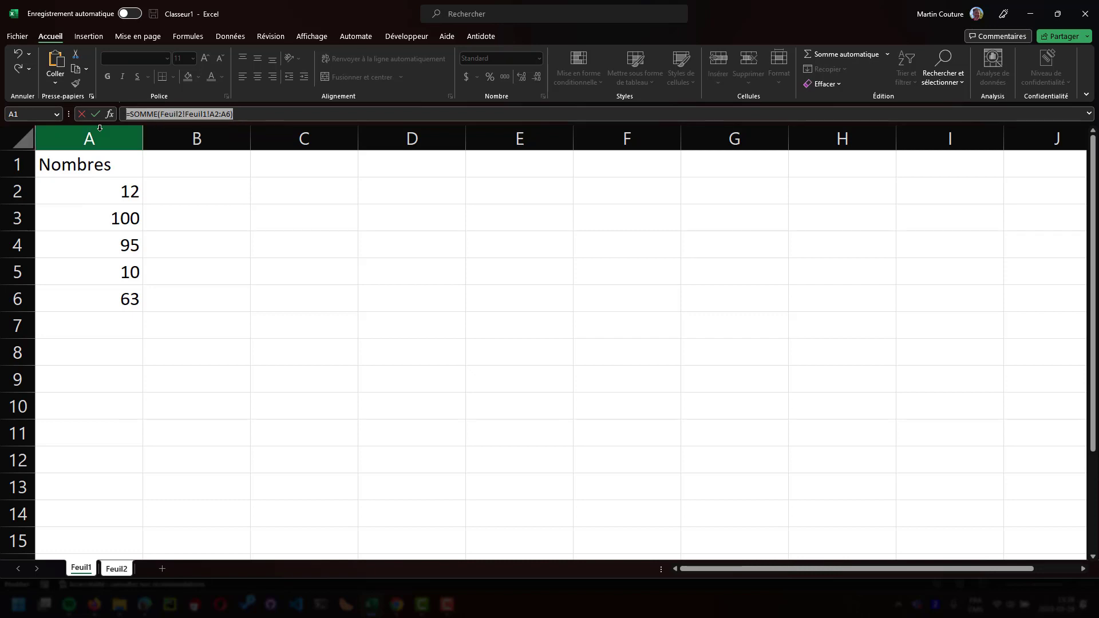
pyautogui.press('Escape')
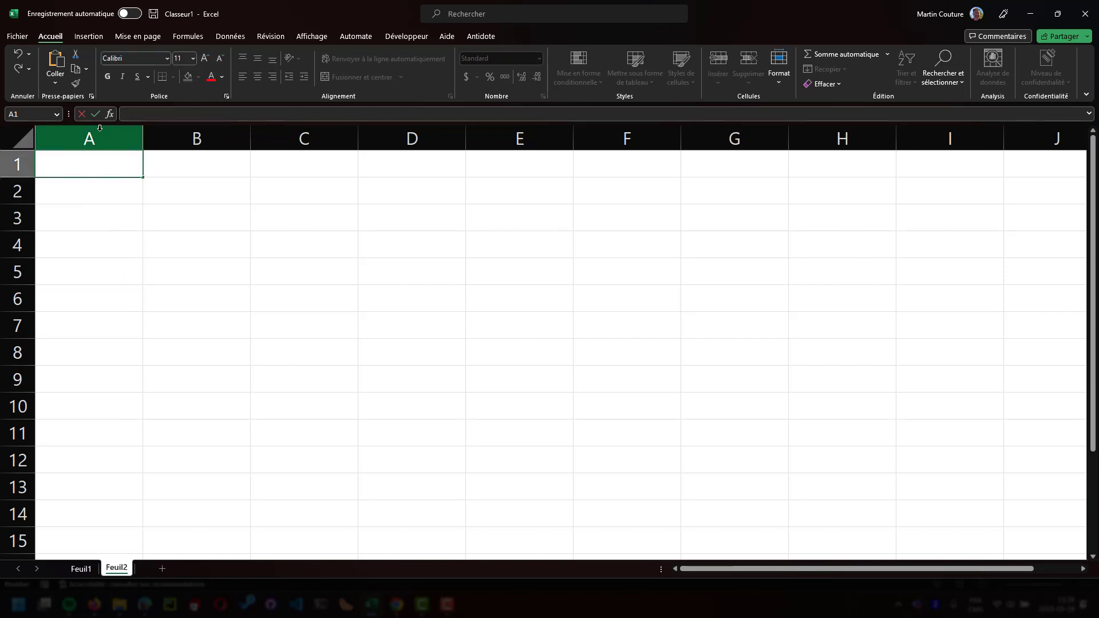
pyautogui.hotkey('ctrl', 'v')
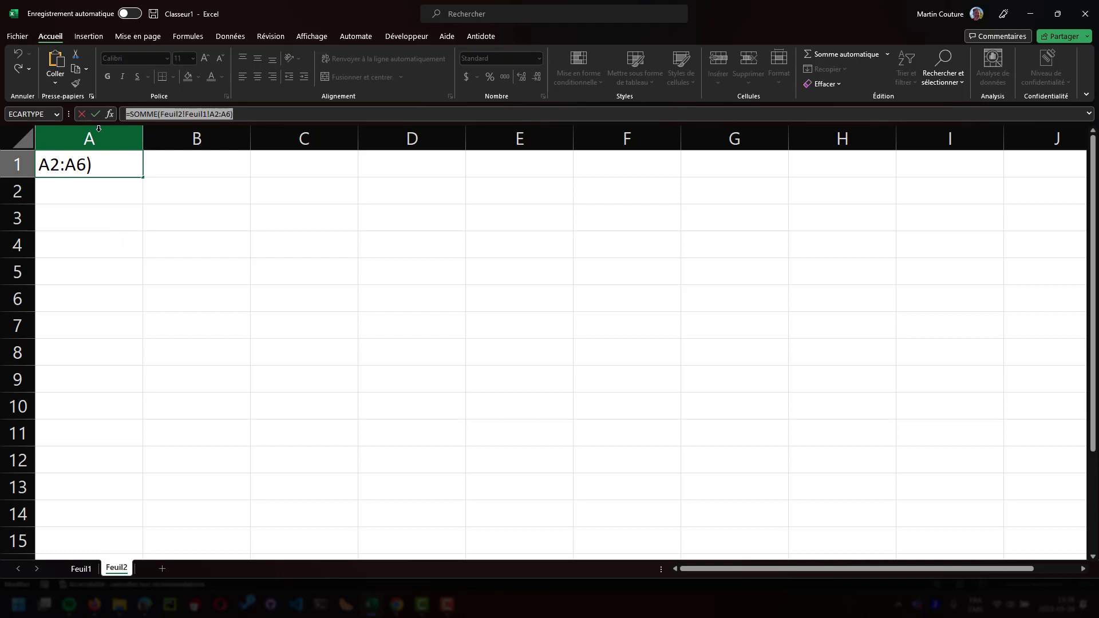
pyautogui.press('Escape')
pyautogui.click(81, 568)
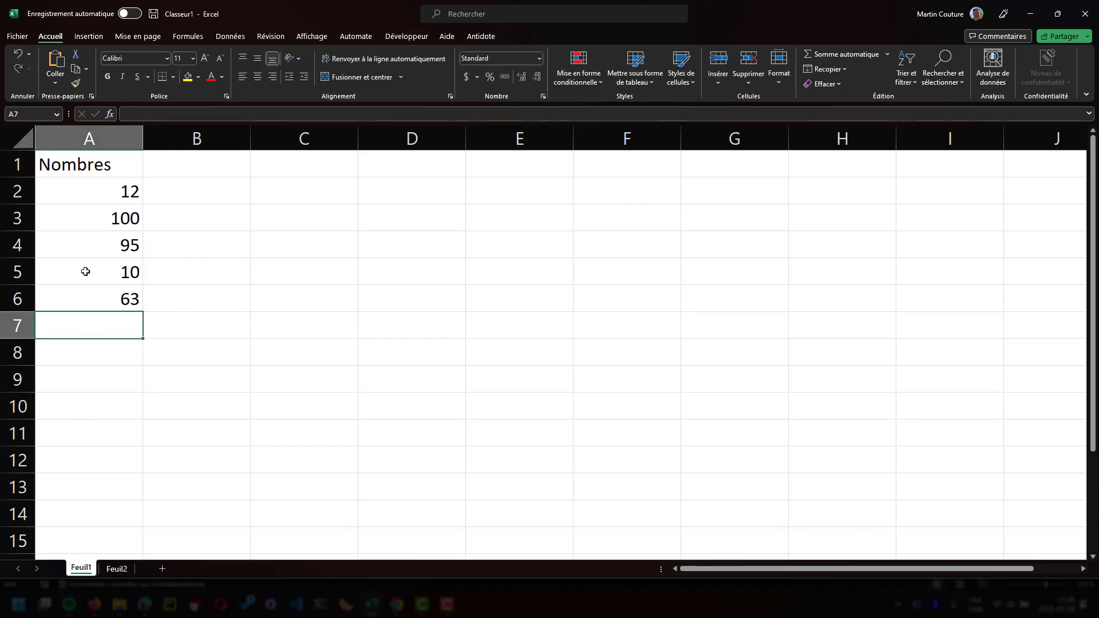
pyautogui.click(83, 221)
pyautogui.click(127, 568)
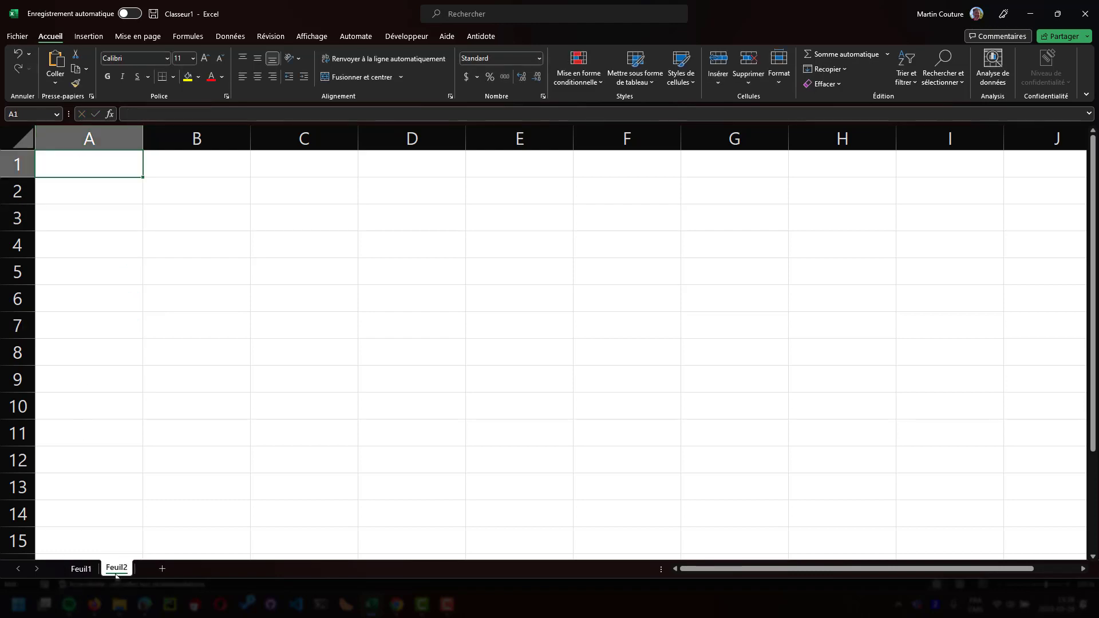
# Step: Insert an automatic sum in A1 of Feuil2 that totals the range A2:A6 of Feuil1
pyautogui.click(839, 54)
pyautogui.click(81, 569)
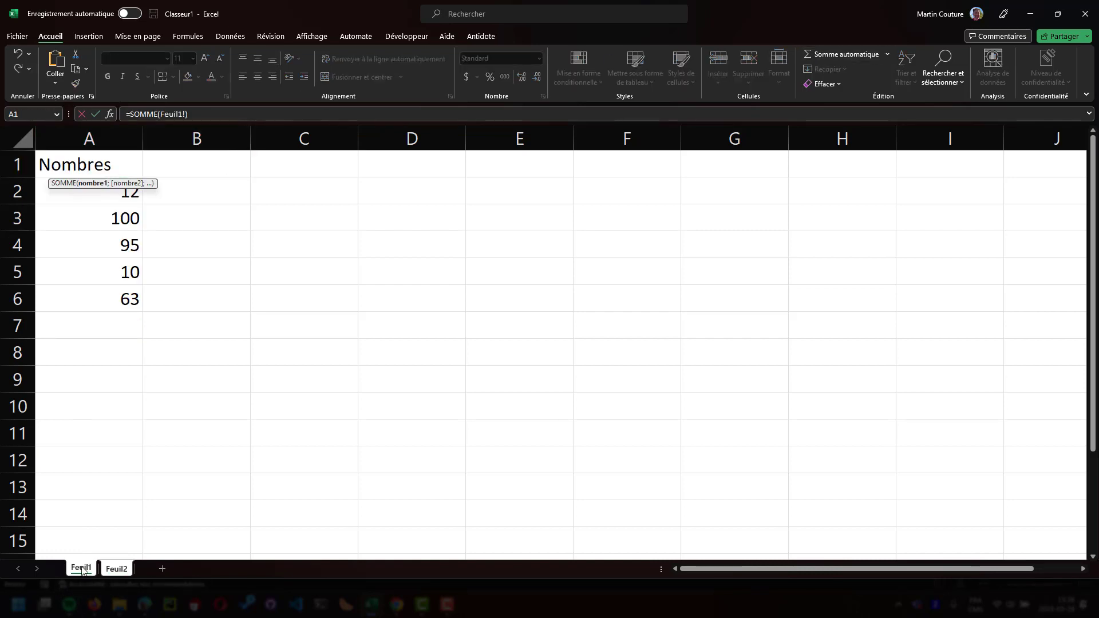
pyautogui.click(114, 197)
pyautogui.moveTo(93, 247); pyautogui.dragTo(88, 290)
pyautogui.press('Return')
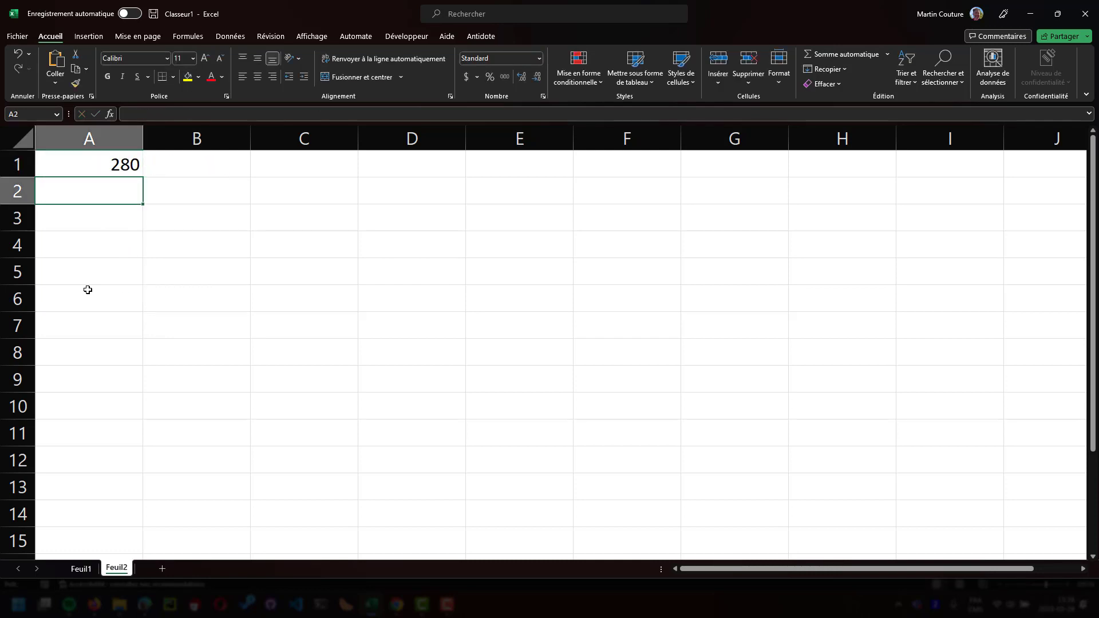
# Step: Overwrite A1 of Feuil2 with a written SOMME formula referencing Feuil1!A2:A6, and reselect the cell to show its sheet reference
pyautogui.click(105, 162)
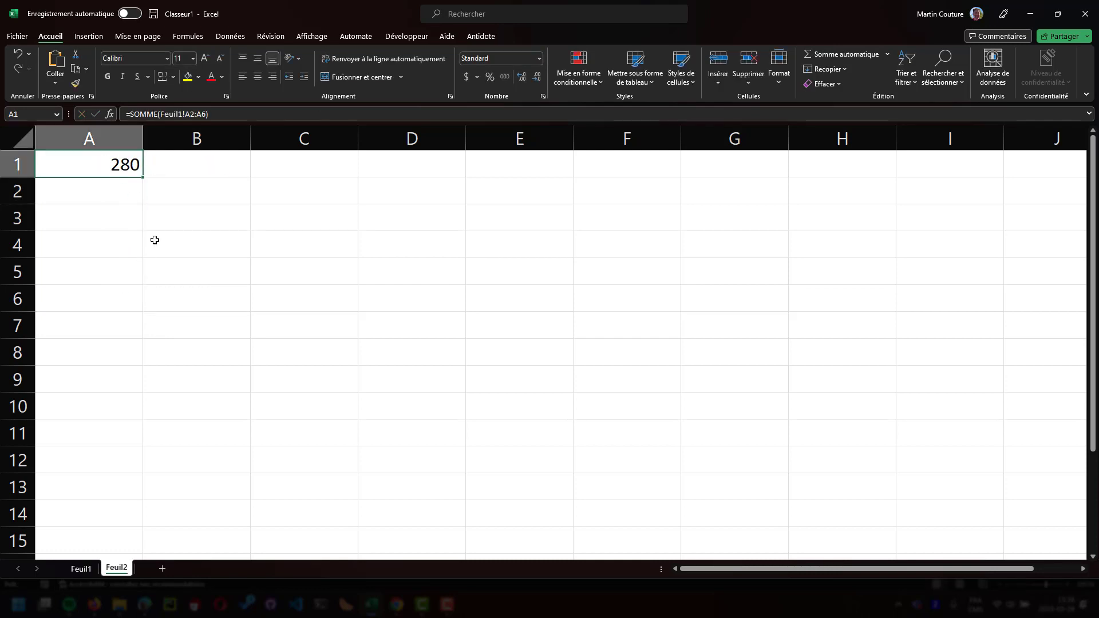
pyautogui.write('=so')
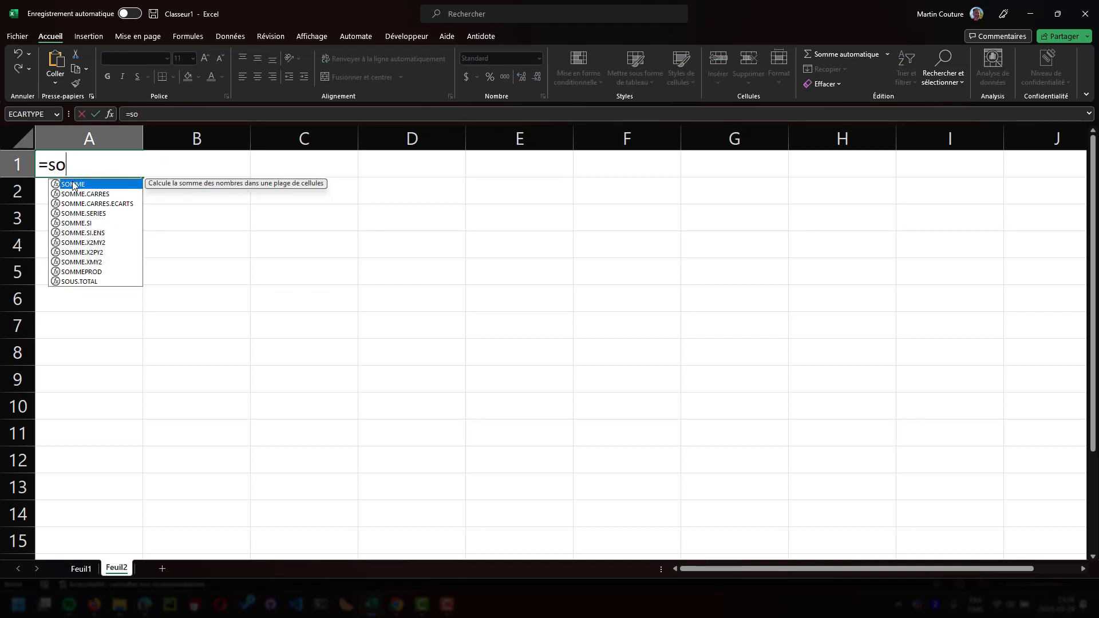
pyautogui.doubleClick(73, 184)
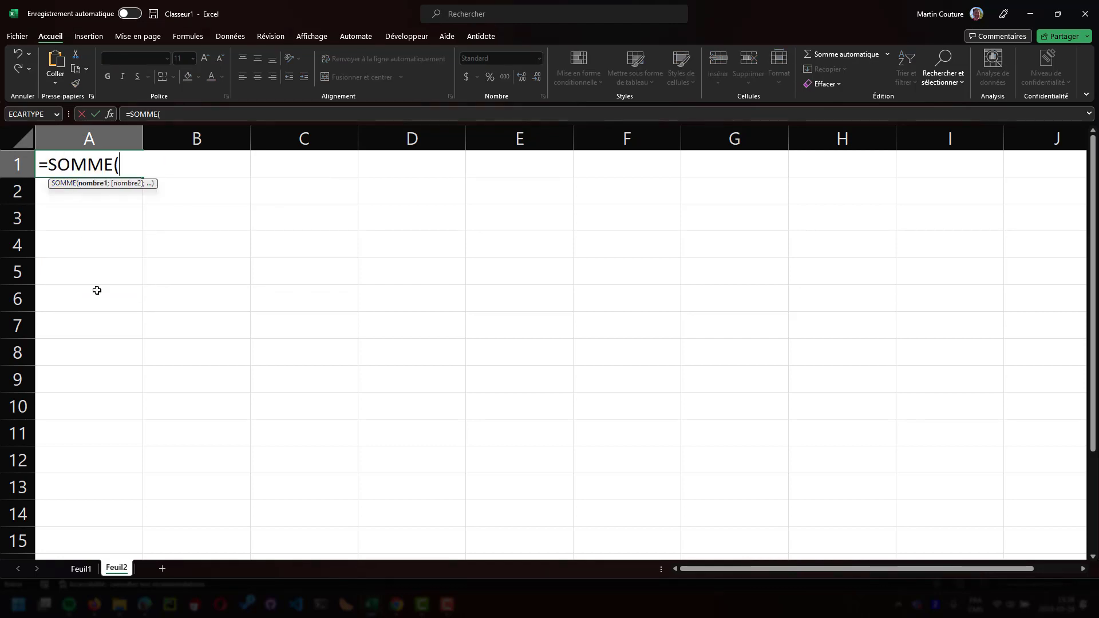
pyautogui.click(81, 570)
pyautogui.moveTo(122, 205); pyautogui.dragTo(120, 293)
pyautogui.press('Return')
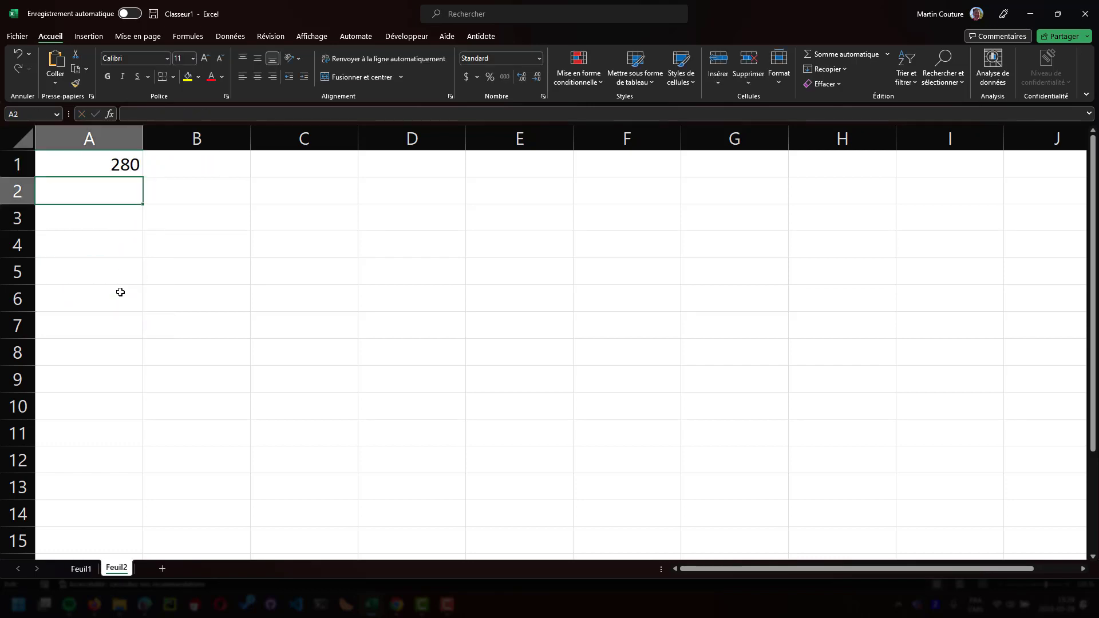
pyautogui.click(124, 167)
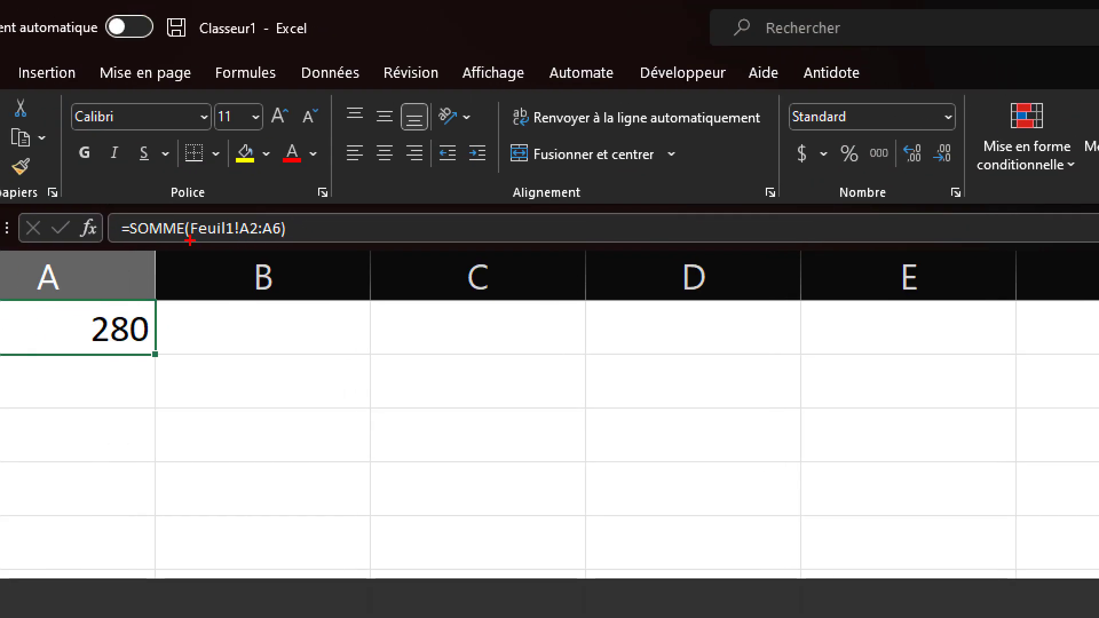
pyautogui.moveTo(189, 241); pyautogui.dragTo(238, 240)
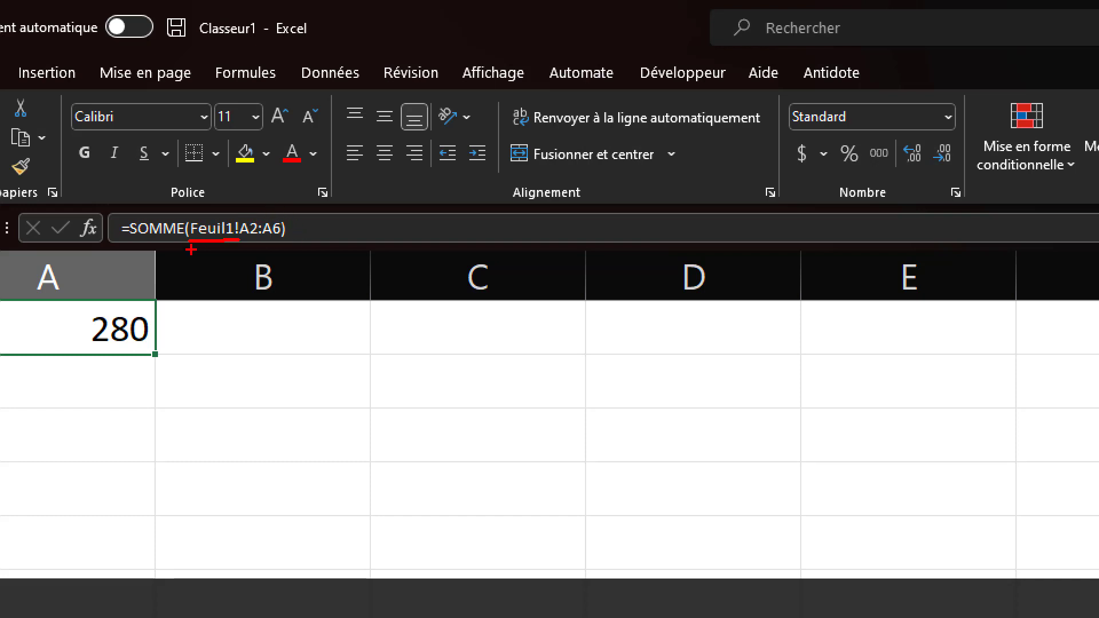
# Step: Return to Feuil1, browse the additional functions for cell A3, view the SI and MOYENNE descriptions, and cancel the insertion
pyautogui.press('Escape')
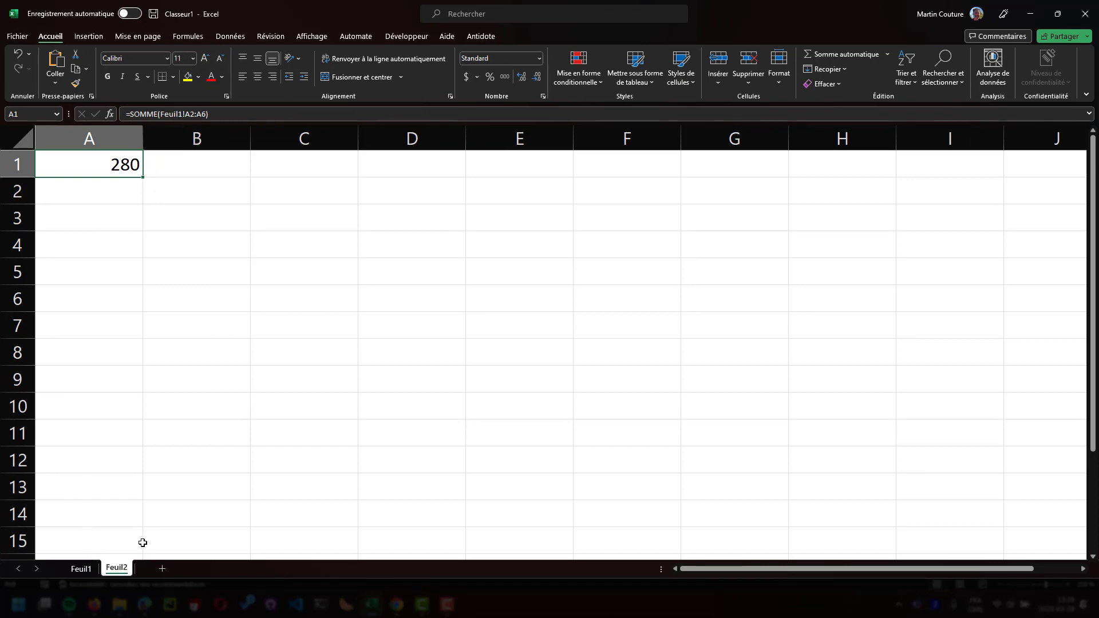
pyautogui.click(85, 569)
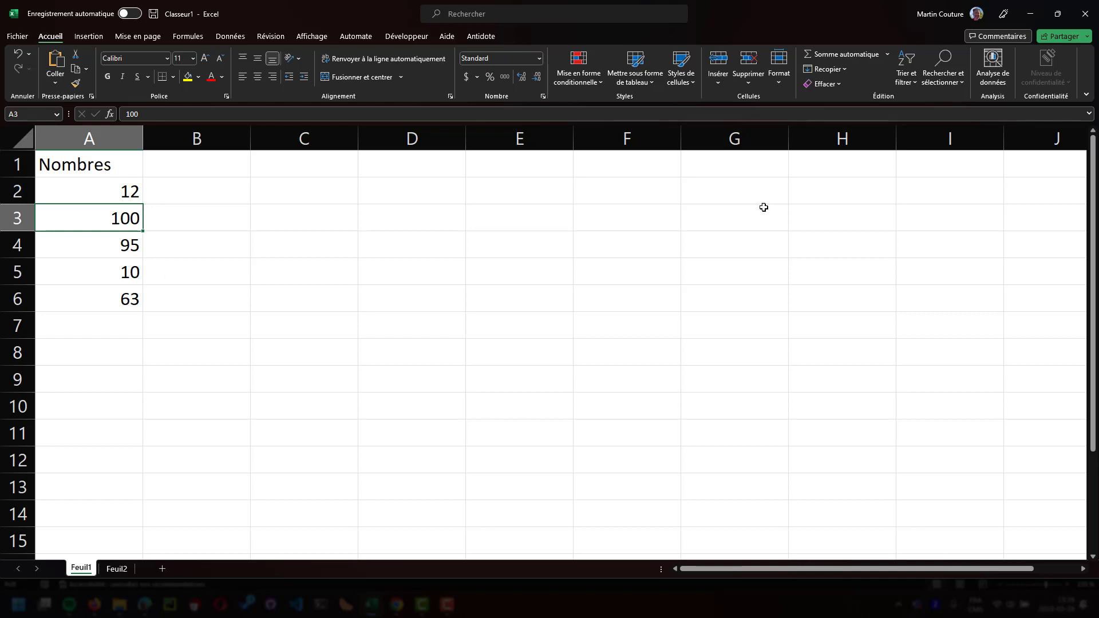
pyautogui.click(887, 54)
pyautogui.click(880, 151)
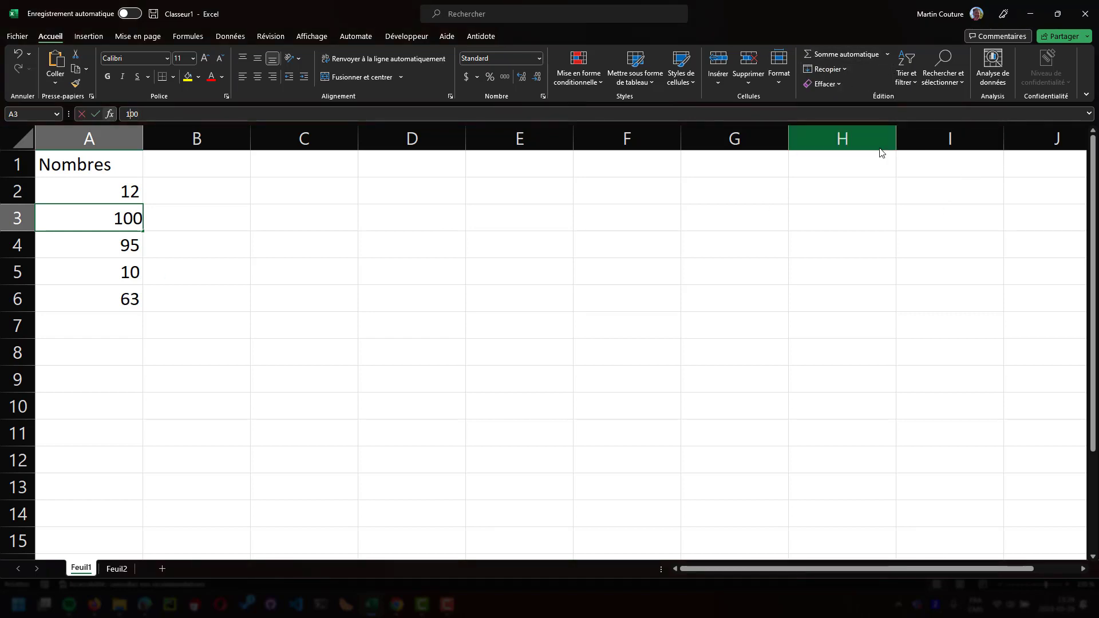
pyautogui.scroll(-1, 432, 367)
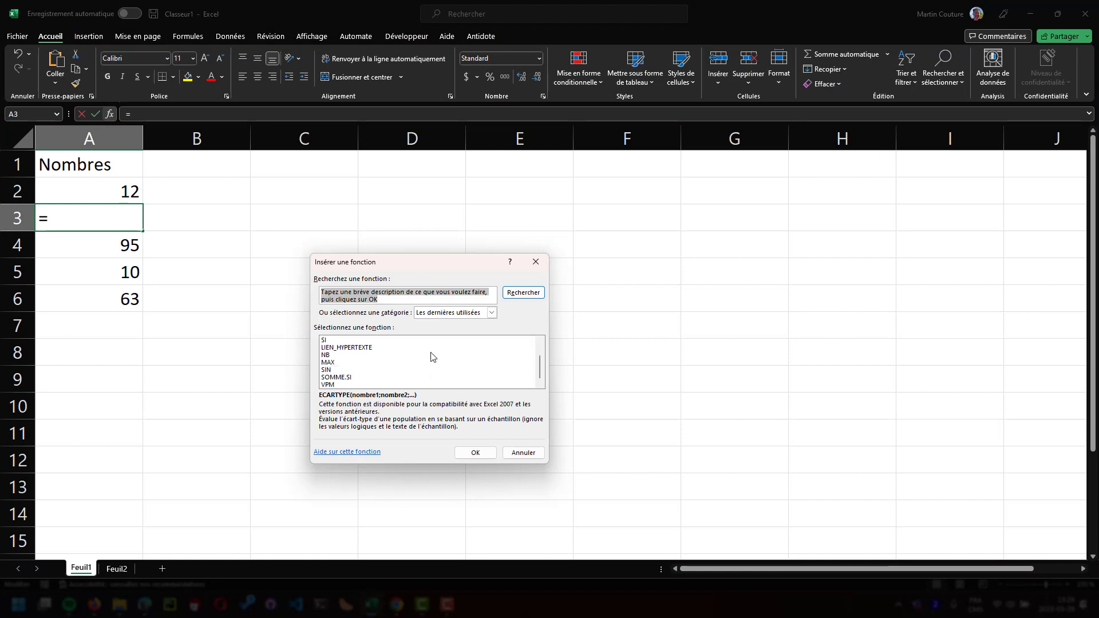
pyautogui.scroll(1, 432, 357)
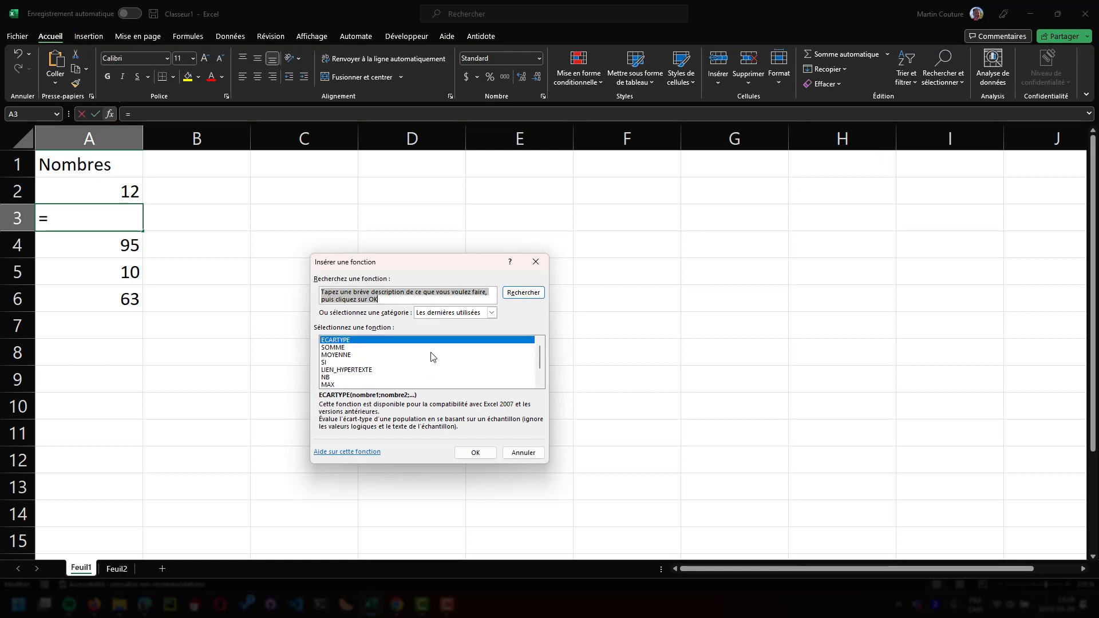
pyautogui.click(492, 313)
pyautogui.click(337, 363)
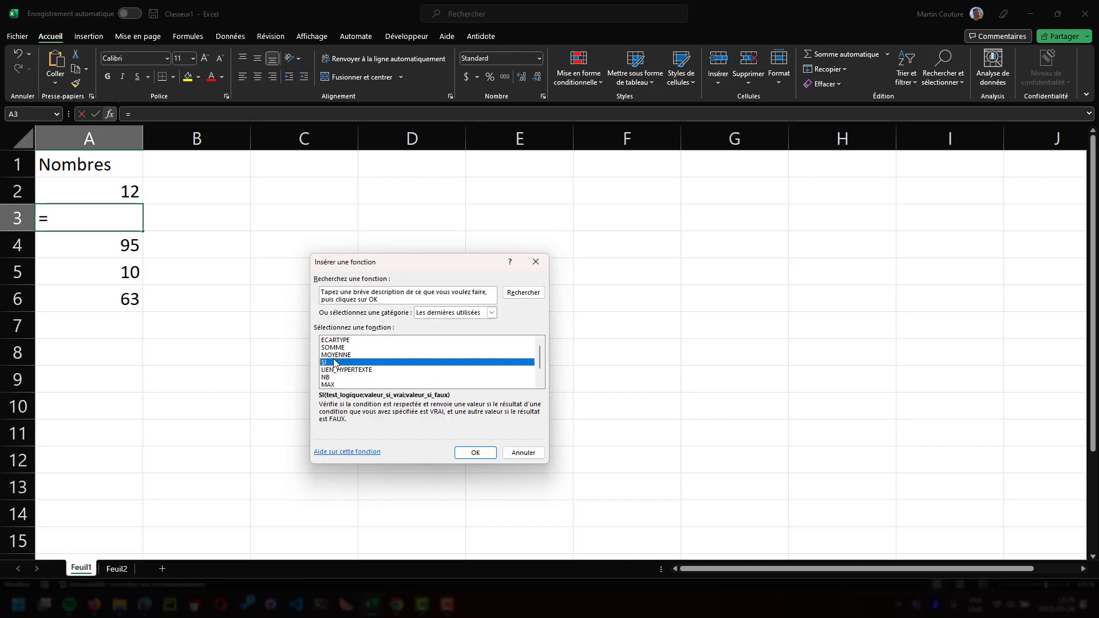
pyautogui.click(335, 356)
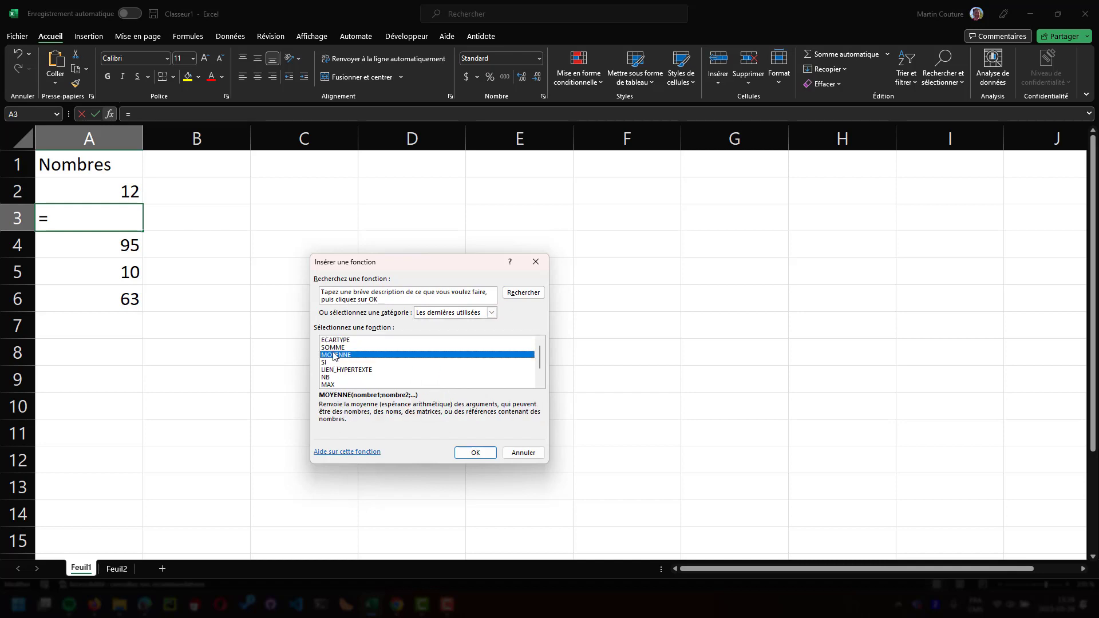
pyautogui.doubleClick(335, 356)
pyautogui.click(571, 452)
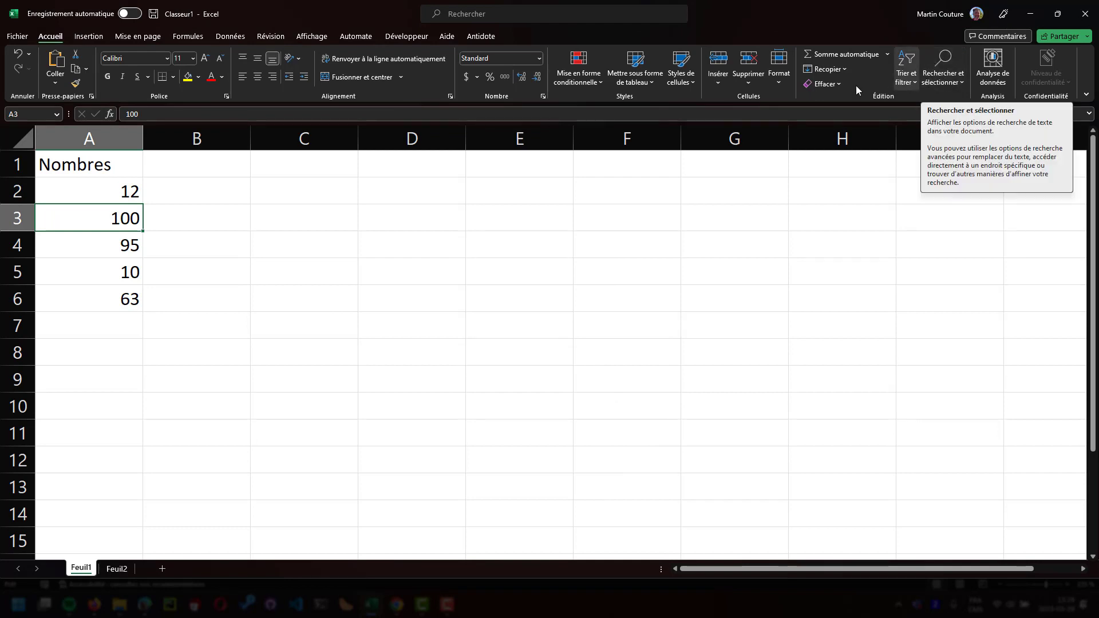
# Step: Reopen the additional functions for cell A3, list the Toutes category and look over the other function categories
pyautogui.click(888, 54)
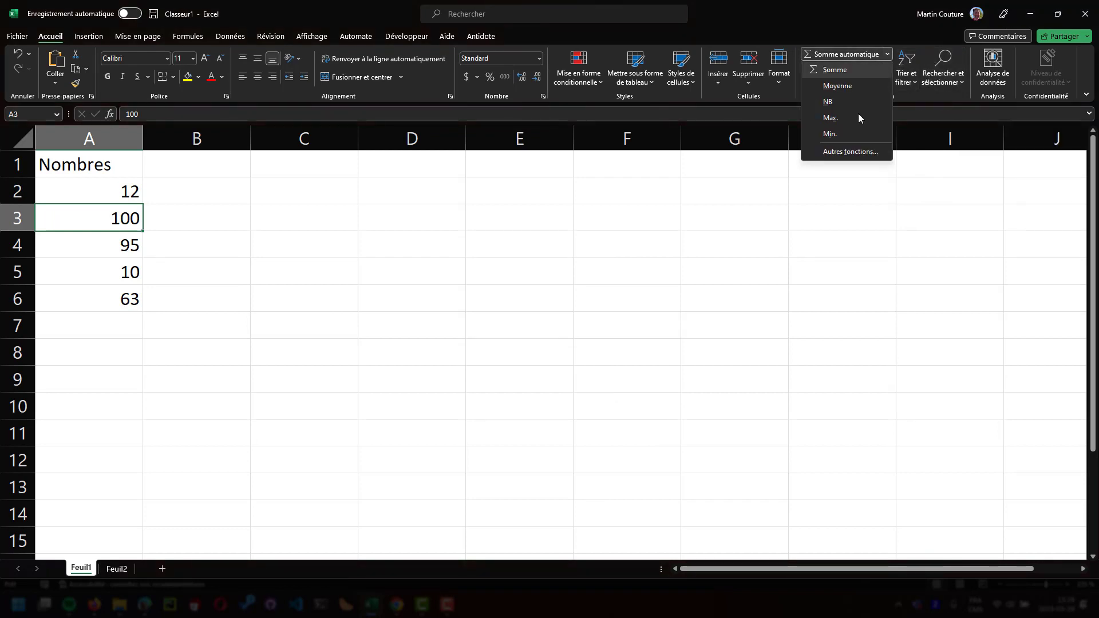
pyautogui.click(850, 152)
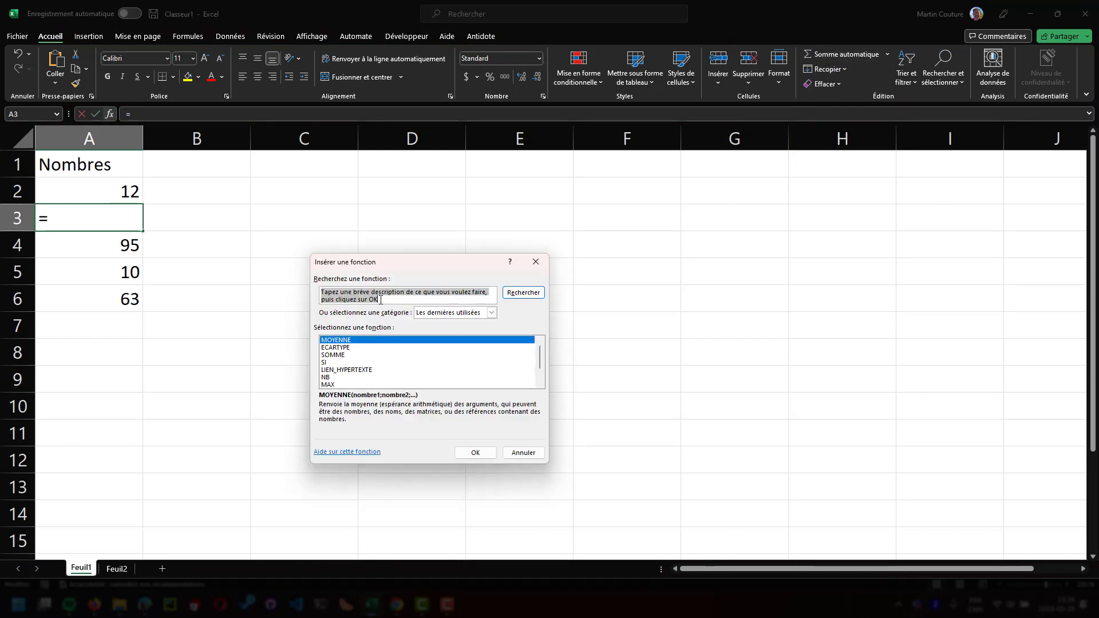
pyautogui.moveTo(391, 293); pyautogui.dragTo(314, 278)
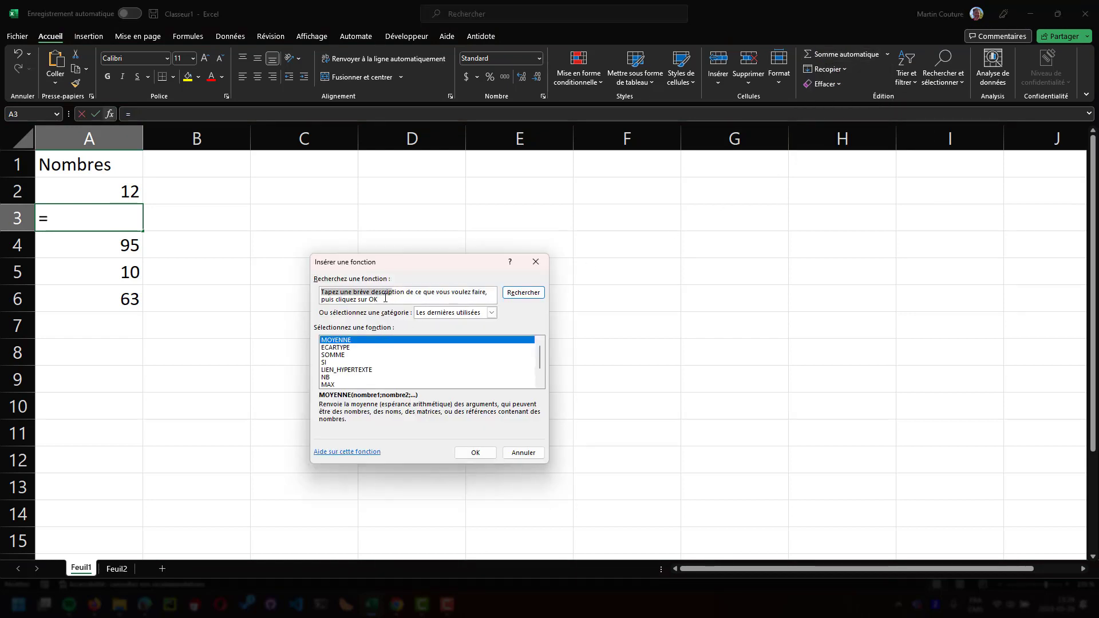
pyautogui.click(492, 312)
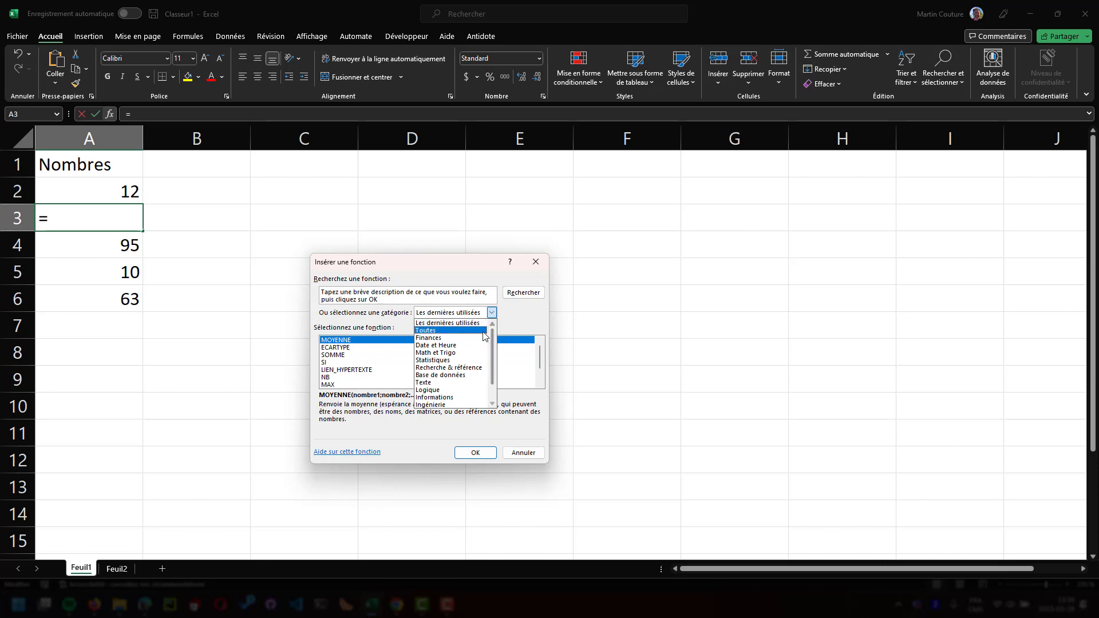
pyautogui.click(483, 331)
pyautogui.moveTo(540, 349)
pyautogui.mouseDown()
pyautogui.moveTo(542, 382)
pyautogui.moveTo(541, 330)
pyautogui.mouseUp()
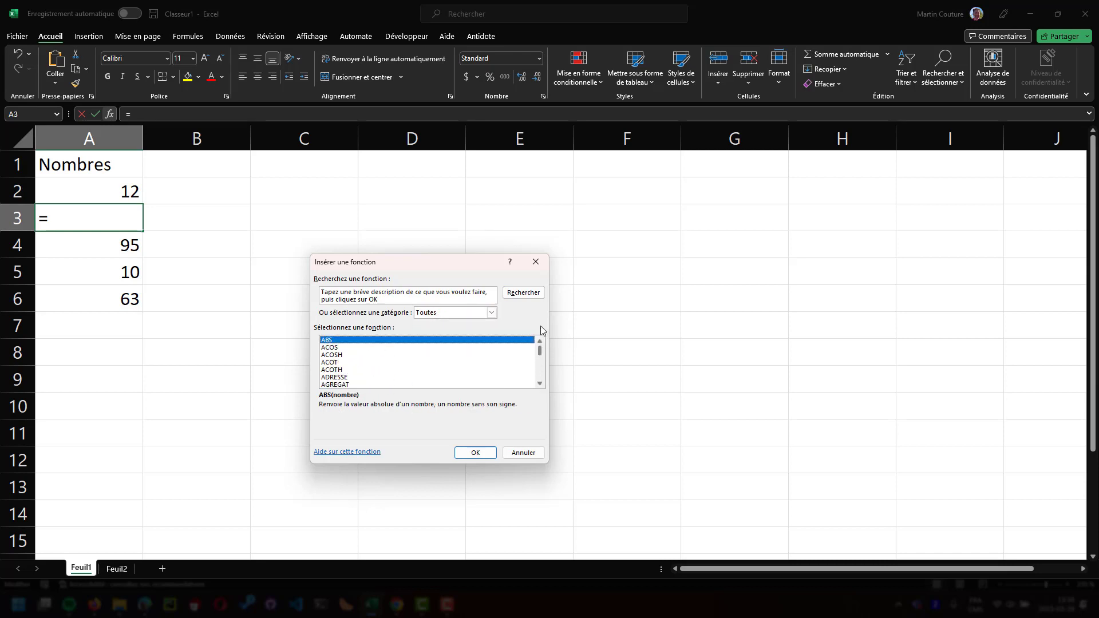
pyautogui.click(491, 313)
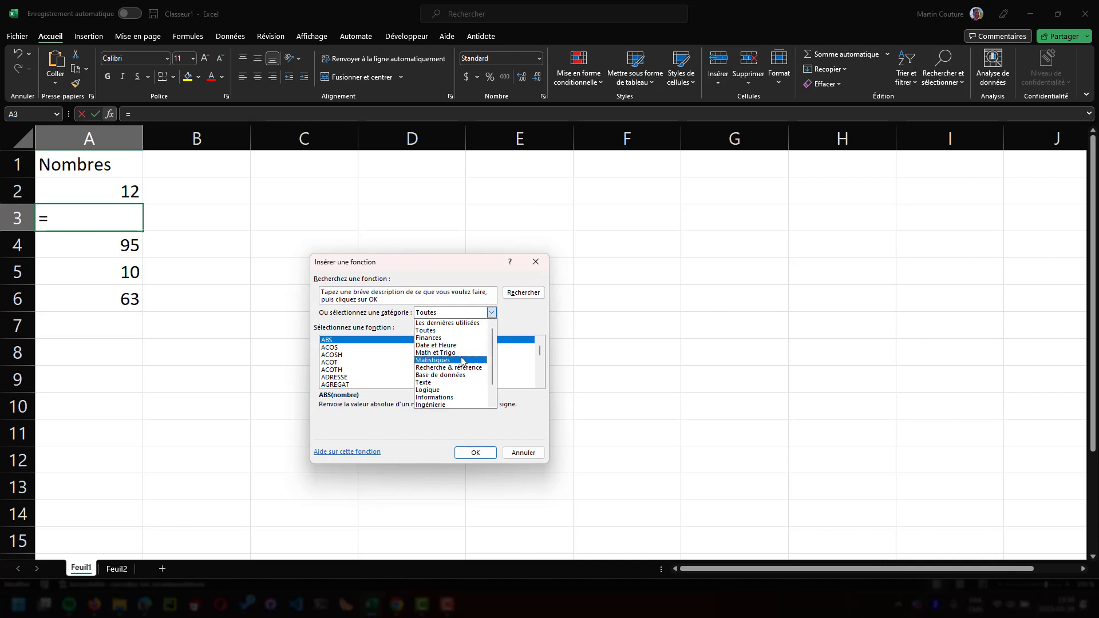
pyautogui.click(521, 318)
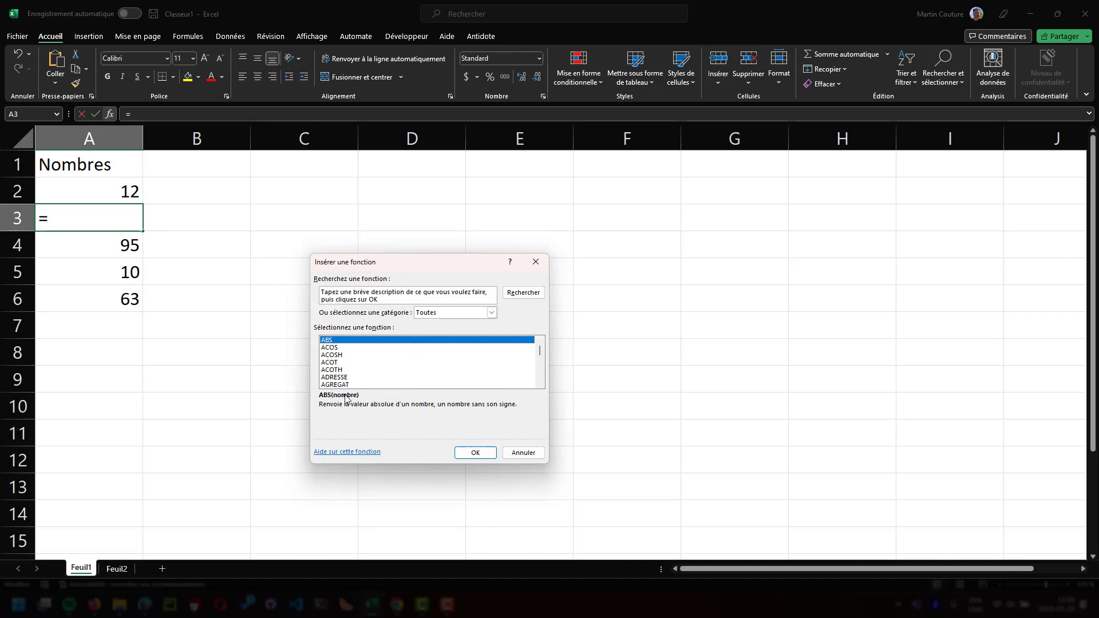
# Step: Read the online help for the ABS function, including its syntax and examples, and return to Excel without inserting the function
pyautogui.click(368, 452)
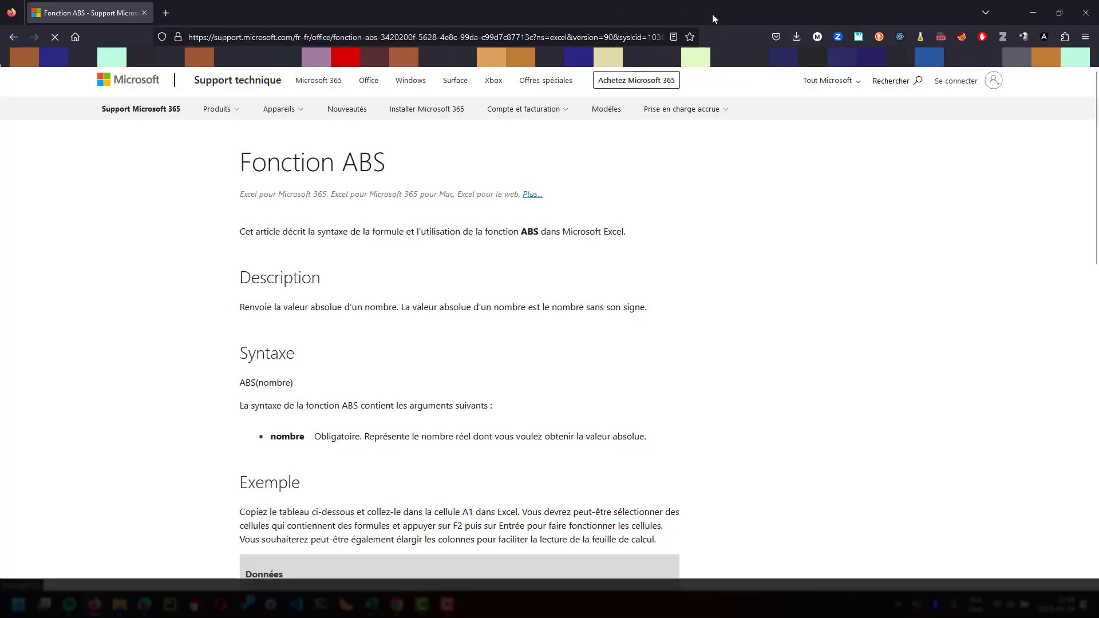
pyautogui.scroll(-6, 733, 280)
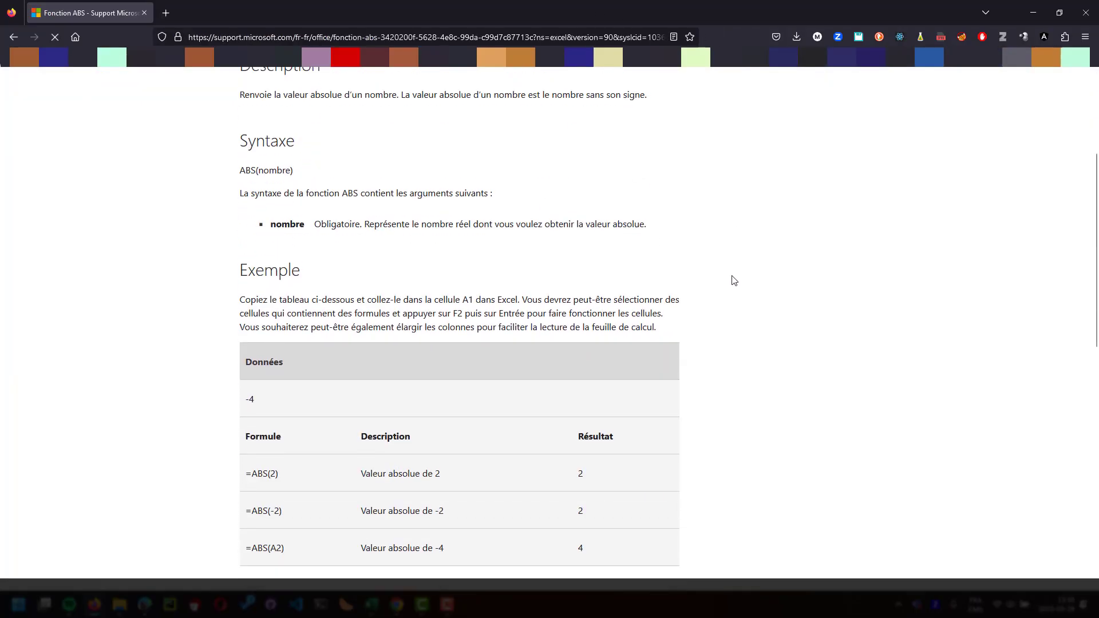
pyautogui.scroll(-4, 734, 280)
pyautogui.scroll(6, 734, 280)
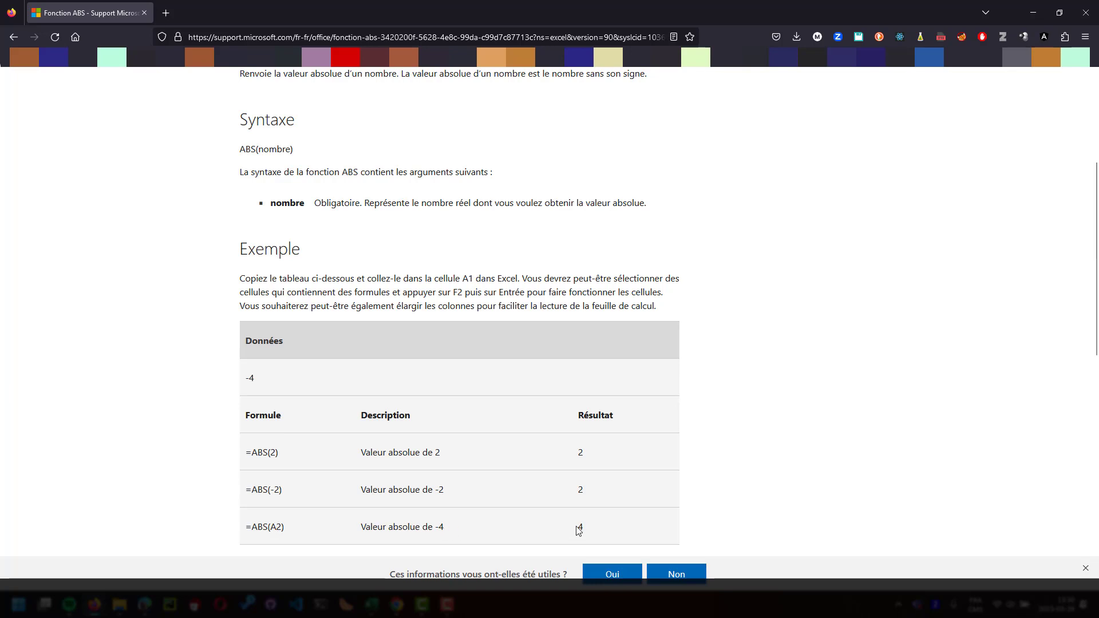
pyautogui.click(1030, 14)
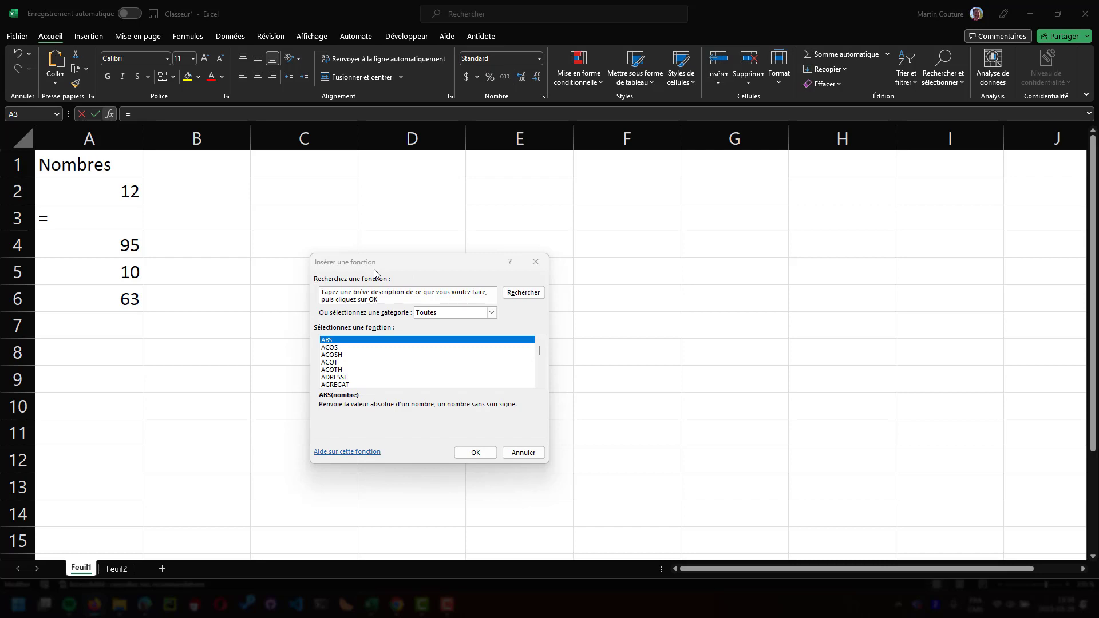
pyautogui.click(523, 452)
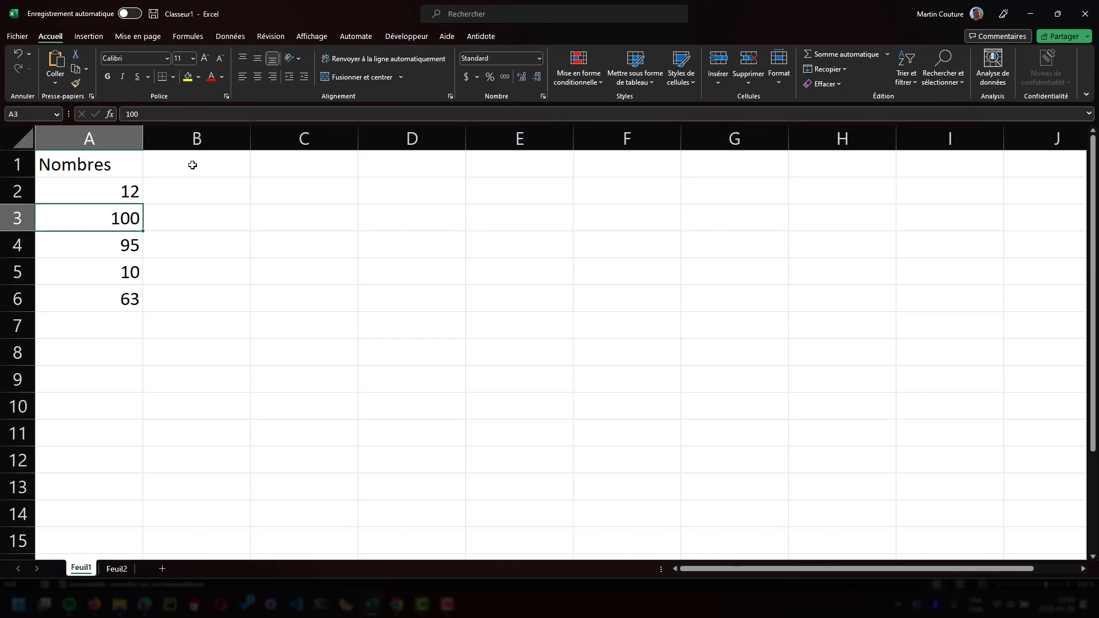
# Step: Try the Monétaire and Pourcentage number formats on cells A2:A6 of Feuil1
pyautogui.click(136, 195)
pyautogui.moveTo(115, 184); pyautogui.dragTo(117, 299)
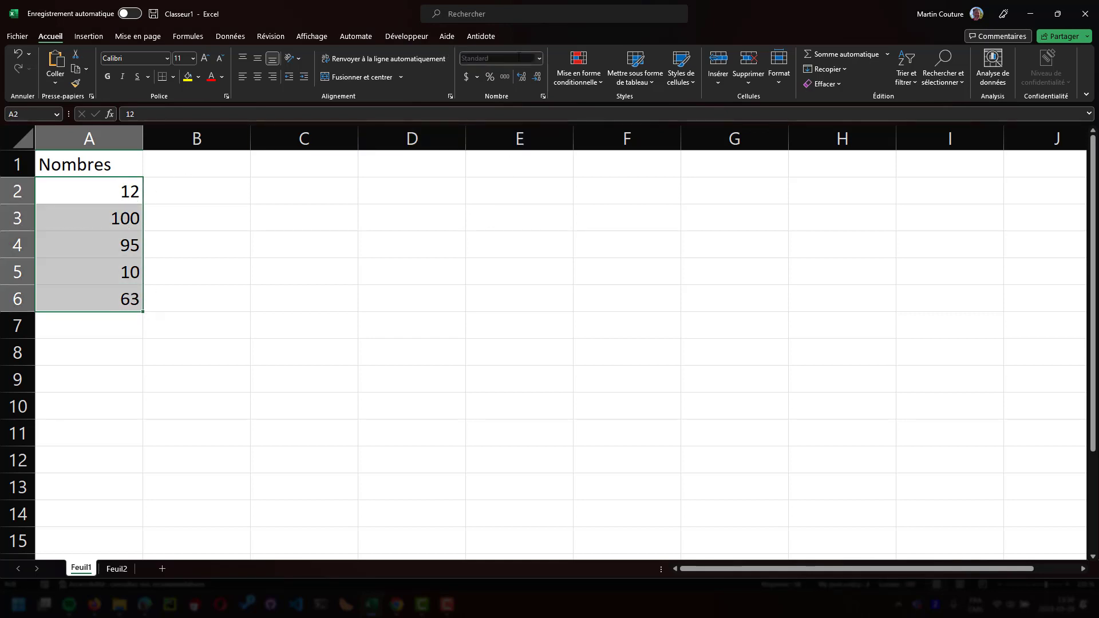
pyautogui.click(538, 59)
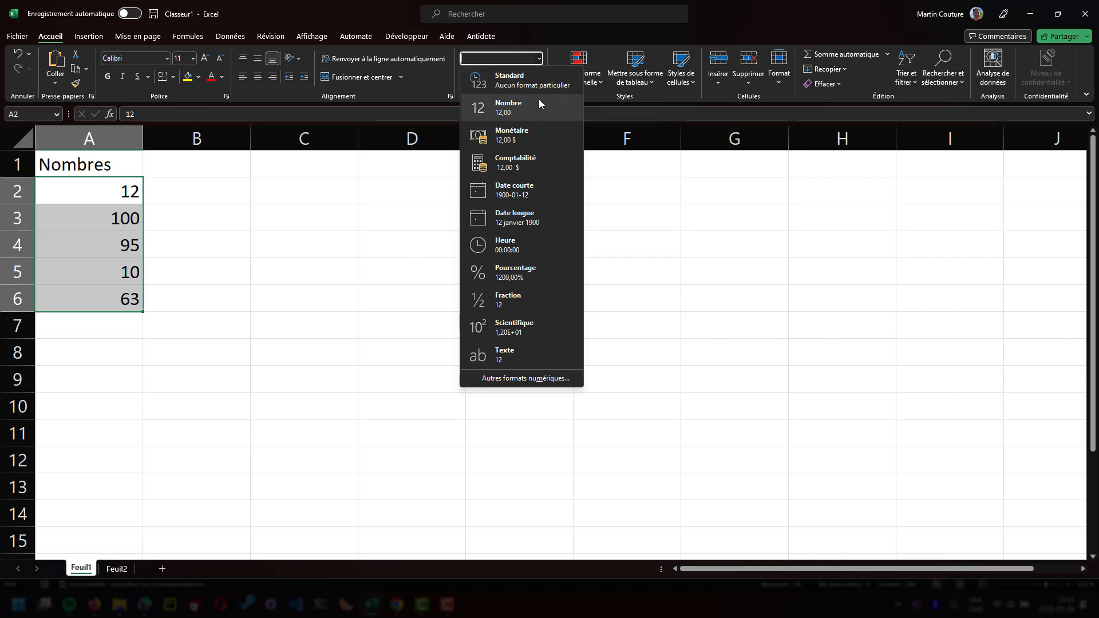
pyautogui.click(545, 132)
pyautogui.click(540, 58)
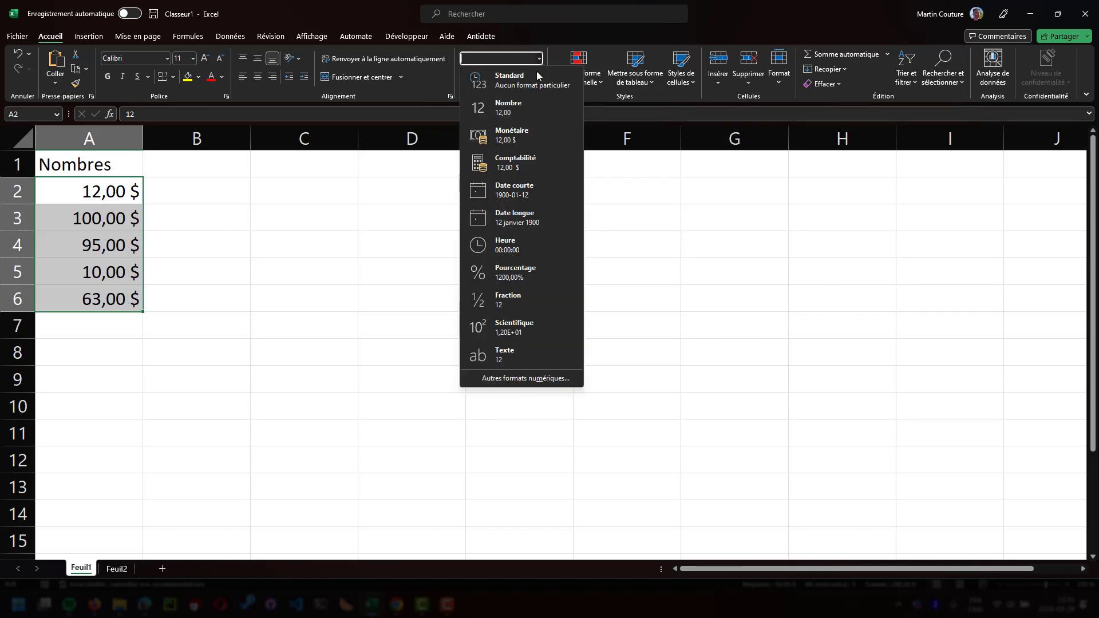
pyautogui.click(515, 274)
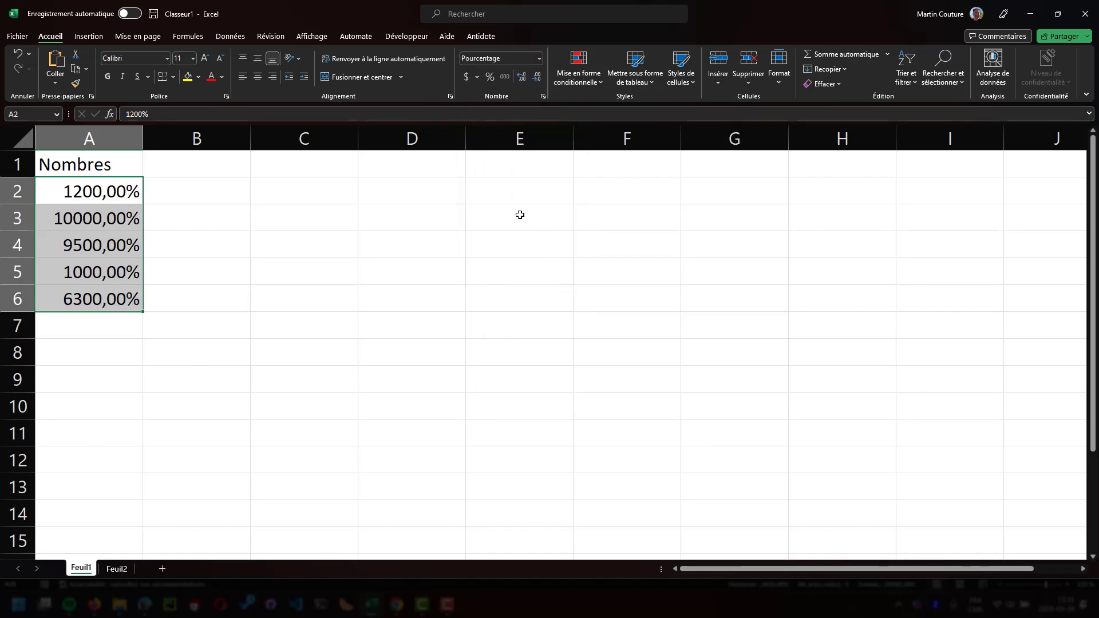
# Step: Apply the Nombre format to cells A2:A6
pyautogui.click(537, 59)
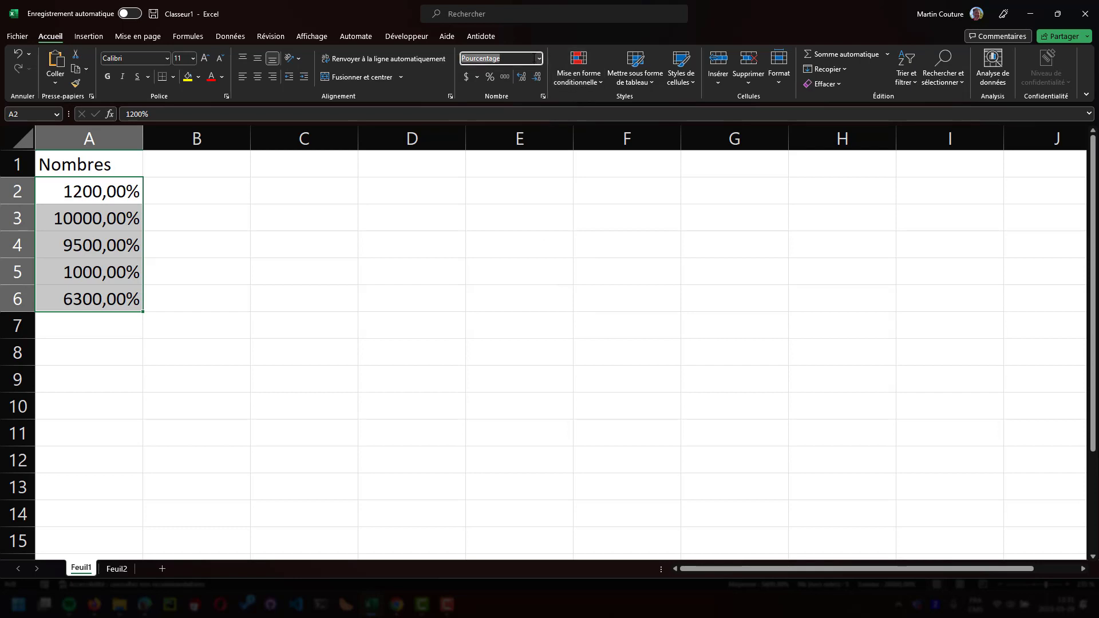
pyautogui.click(539, 59)
pyautogui.click(497, 110)
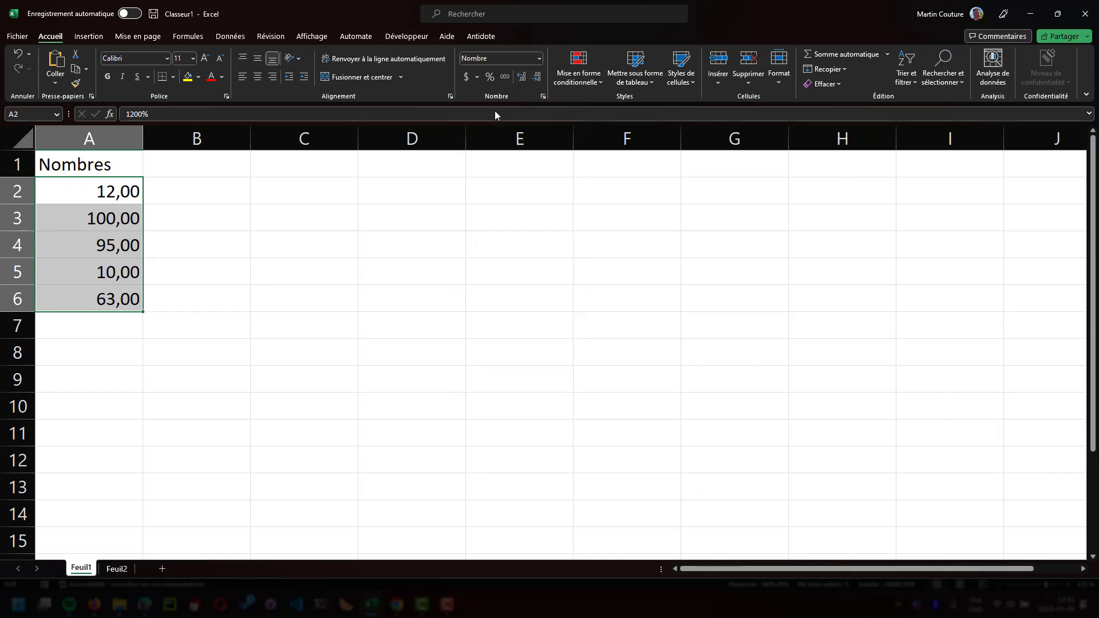
# Step: Examine the number, alignment, font, border, fill and protection settings in the cell format dialog for B6, and close it without changes
pyautogui.click(214, 297)
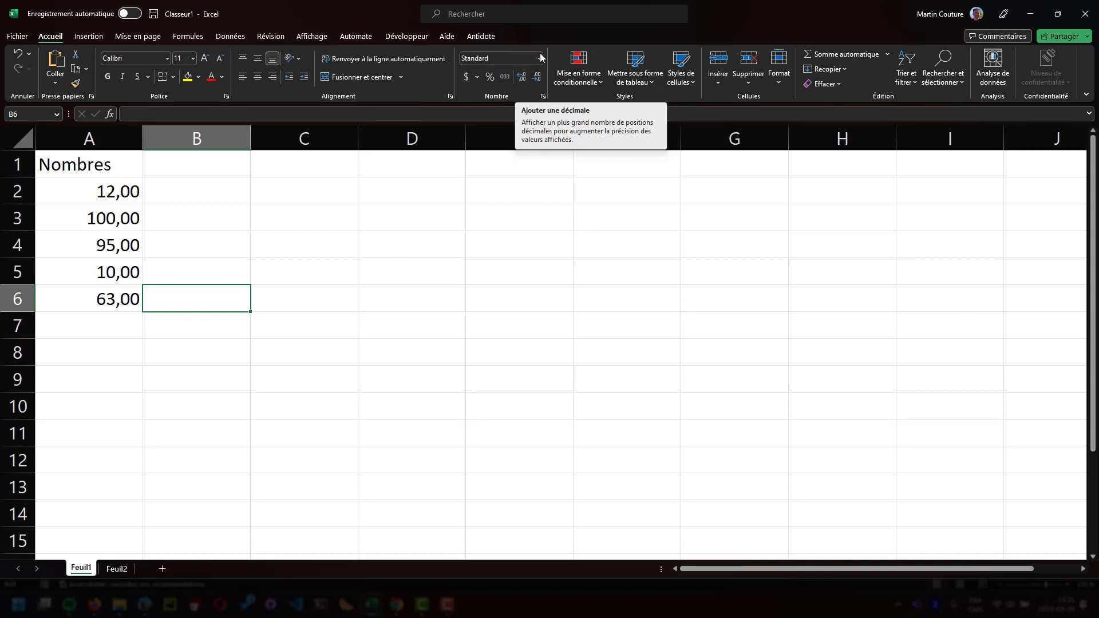
pyautogui.click(544, 98)
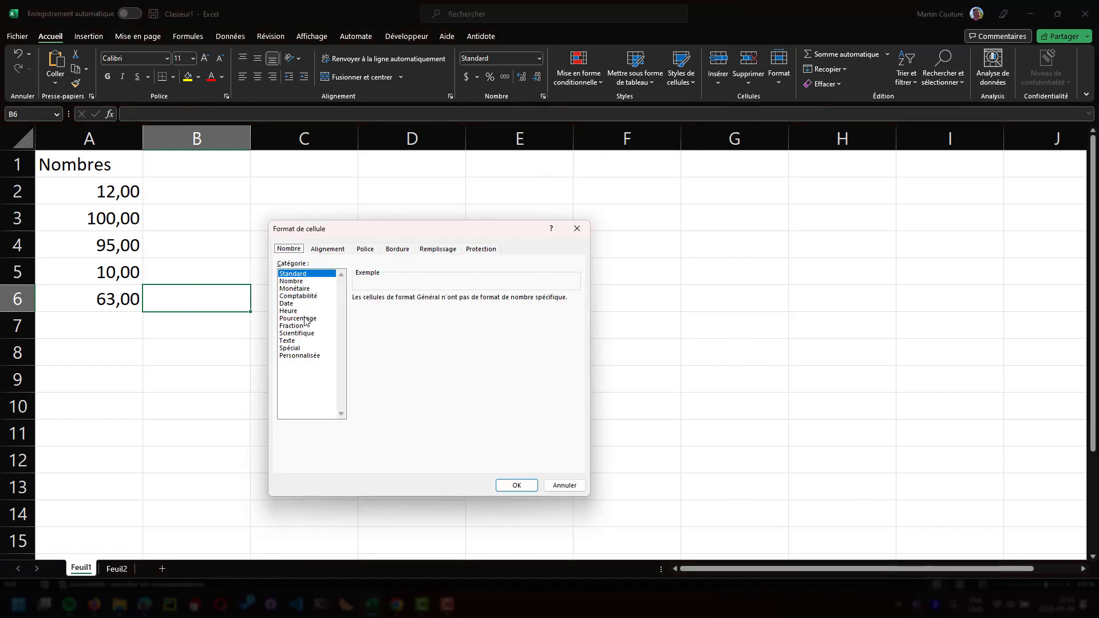
pyautogui.click(332, 250)
pyautogui.click(366, 250)
pyautogui.click(397, 249)
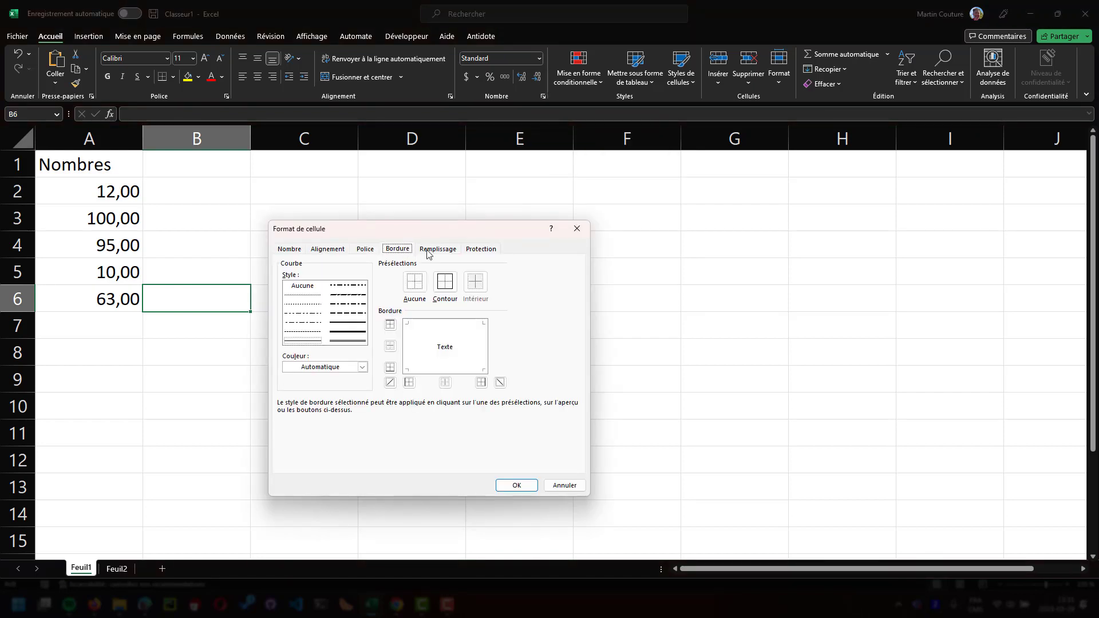
pyautogui.click(428, 252)
pyautogui.click(475, 252)
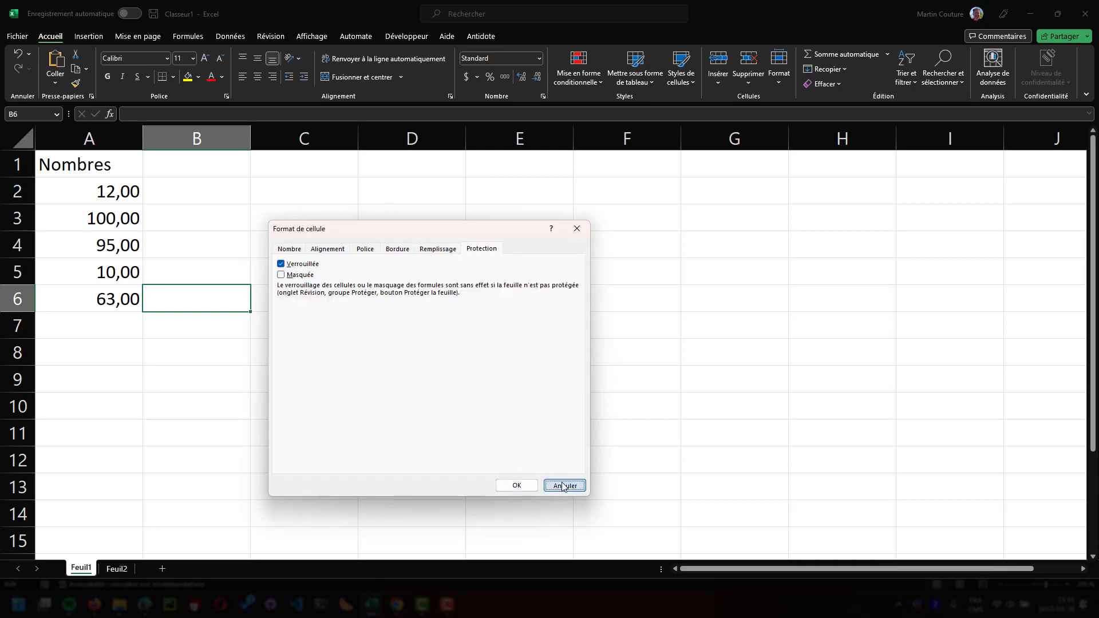
pyautogui.click(563, 486)
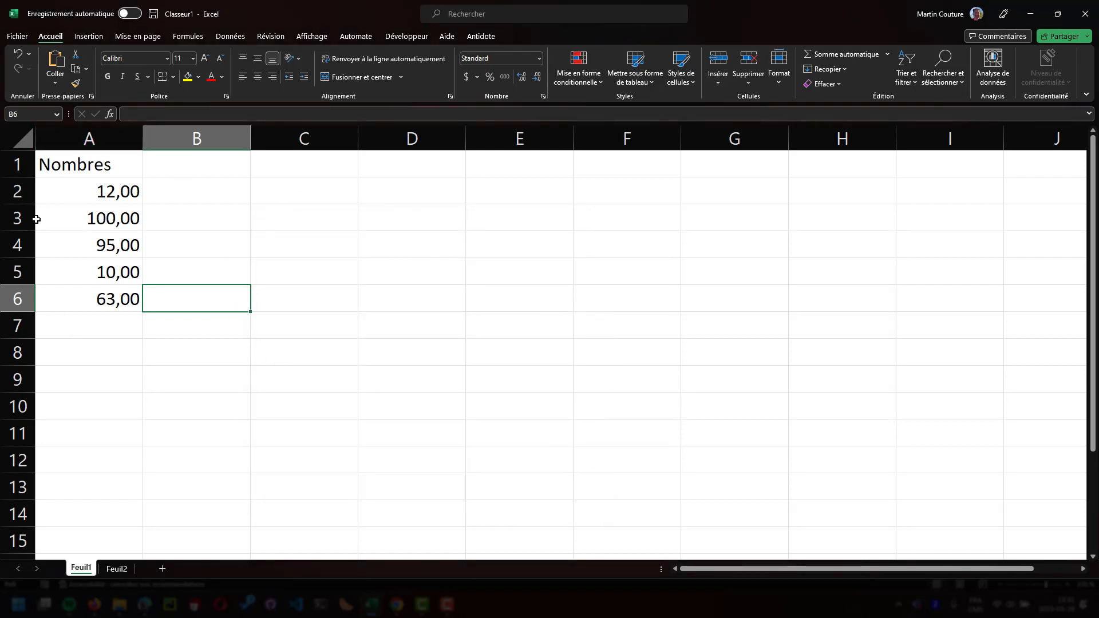